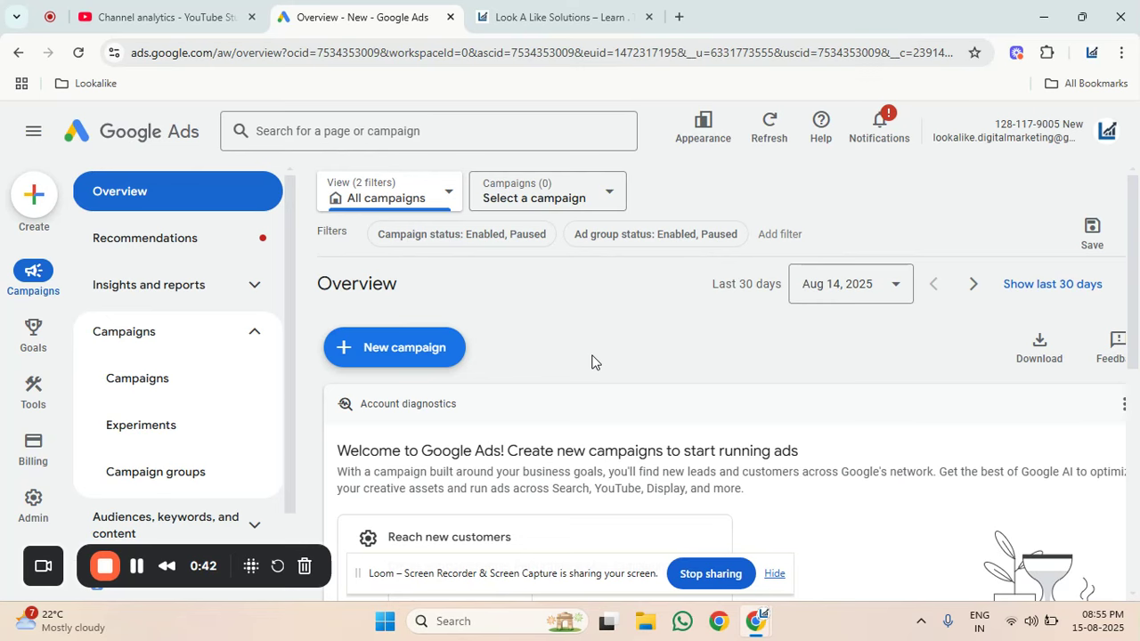
Open ChatGPT at chatgpt.com/?model=auto in a new browser tab.
{"action": "left_click", "coordinate": [679, 17]}
{"action": "left_click", "coordinate": [685, 44]}
{"action": "type", "text": "chatgpt.com/?model=auto"}
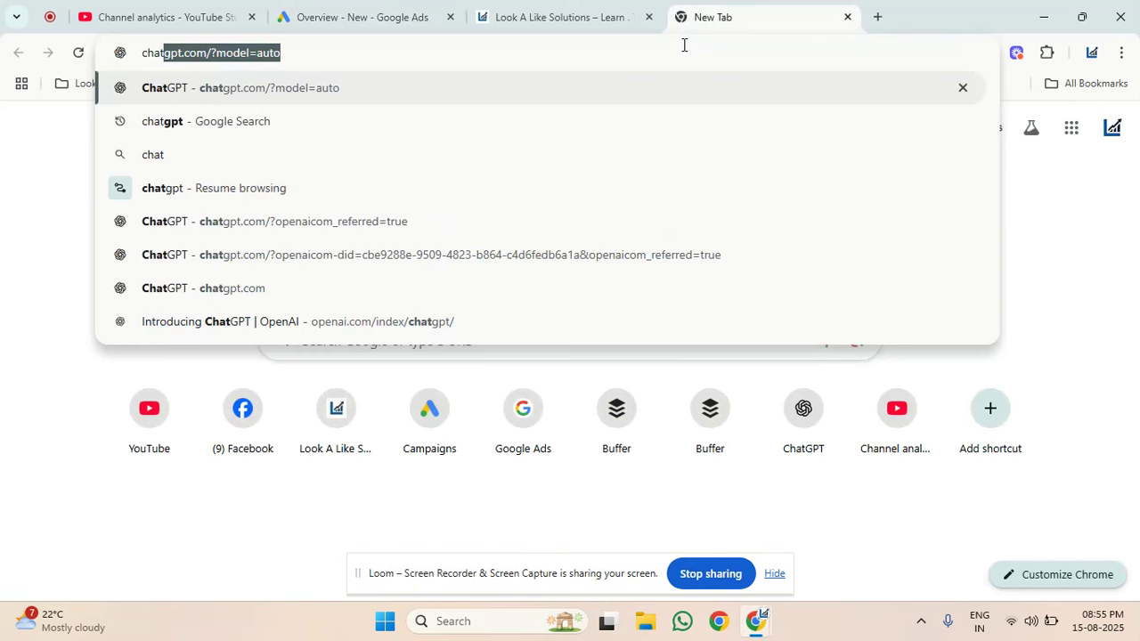
{"action": "key", "text": "Return"}
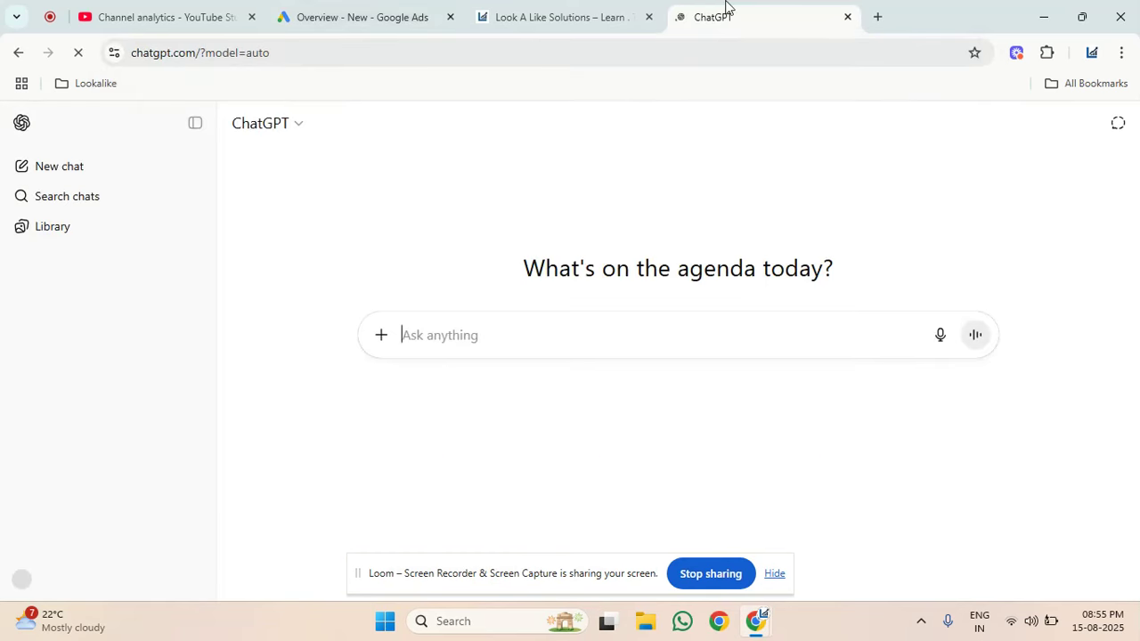
Ask ChatGPT to "randomly give a business who requires a search campaign" and hide the screen-sharing notice.
{"action": "type", "text": "random"}
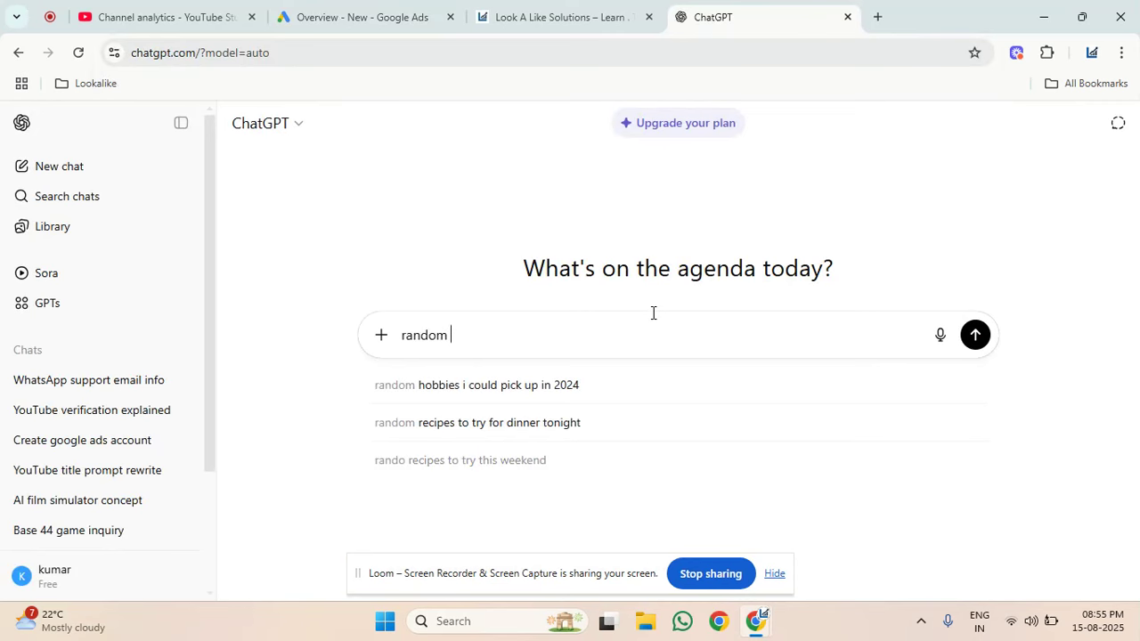
{"action": "type", "text": " ly give a"}
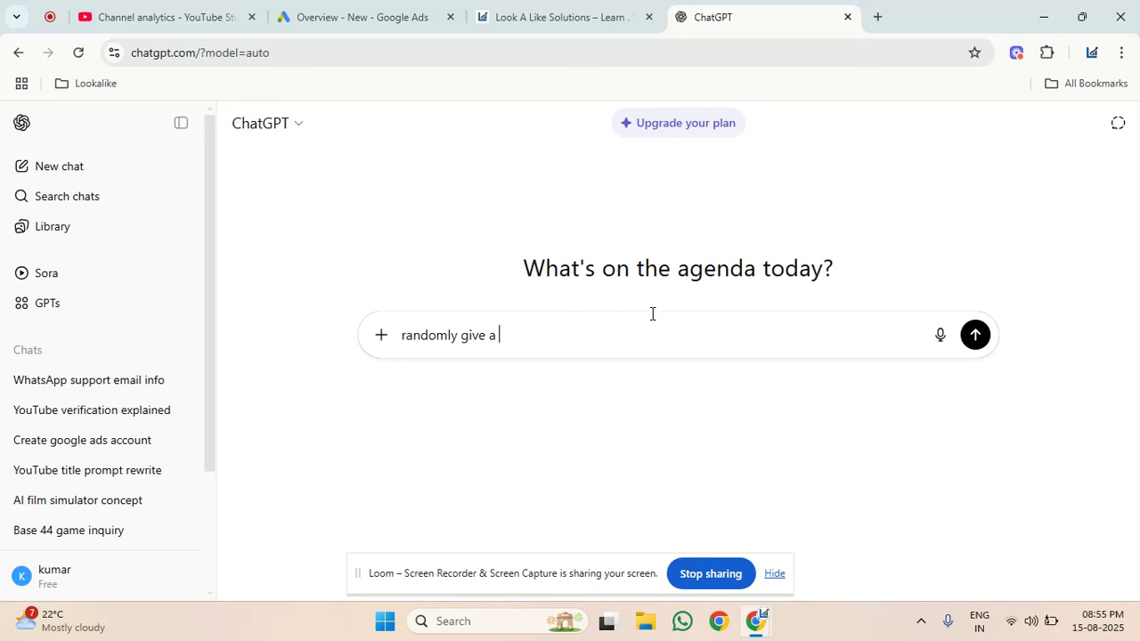
{"action": "type", "text": " businss"}
{"action": "key", "text": "BackSpace"}
{"action": "type", "text": "ess who requ"}
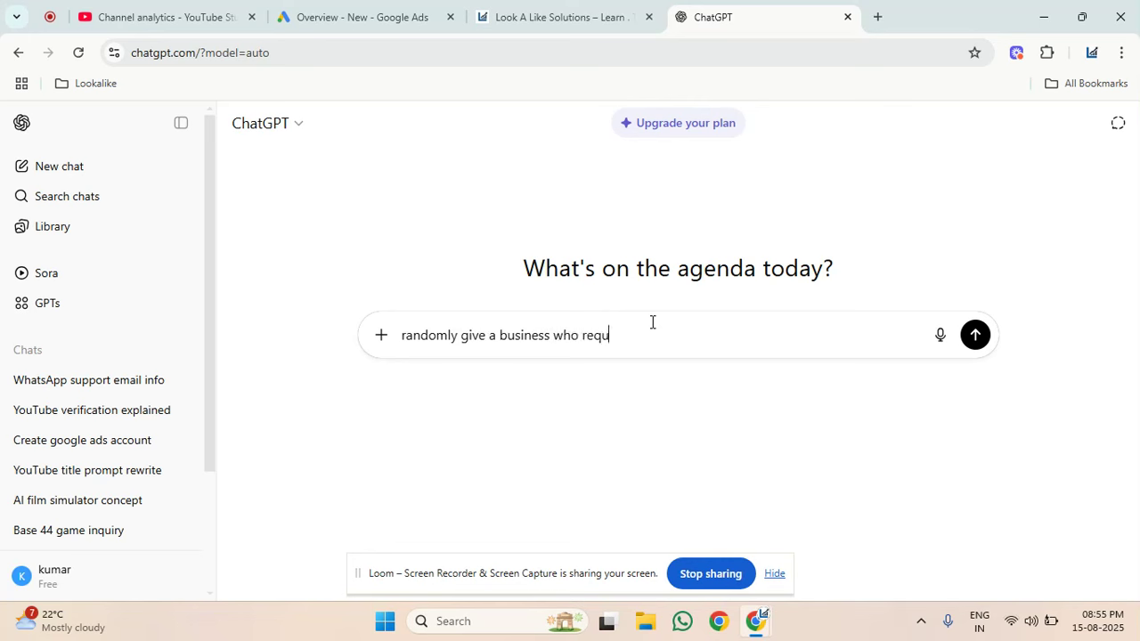
{"action": "type", "text": "ires a sear"}
{"action": "key", "text": "BackSpace"}
{"action": "key", "text": "BackSpace"}
{"action": "key", "text": "BackSpace"}
{"action": "type", "text": "earch campaing"}
{"action": "key", "text": "BackSpace"}
{"action": "key", "text": "BackSpace"}
{"action": "key", "text": "BackSpace"}
{"action": "type", "text": "ign"}
{"action": "key", "text": "Return"}
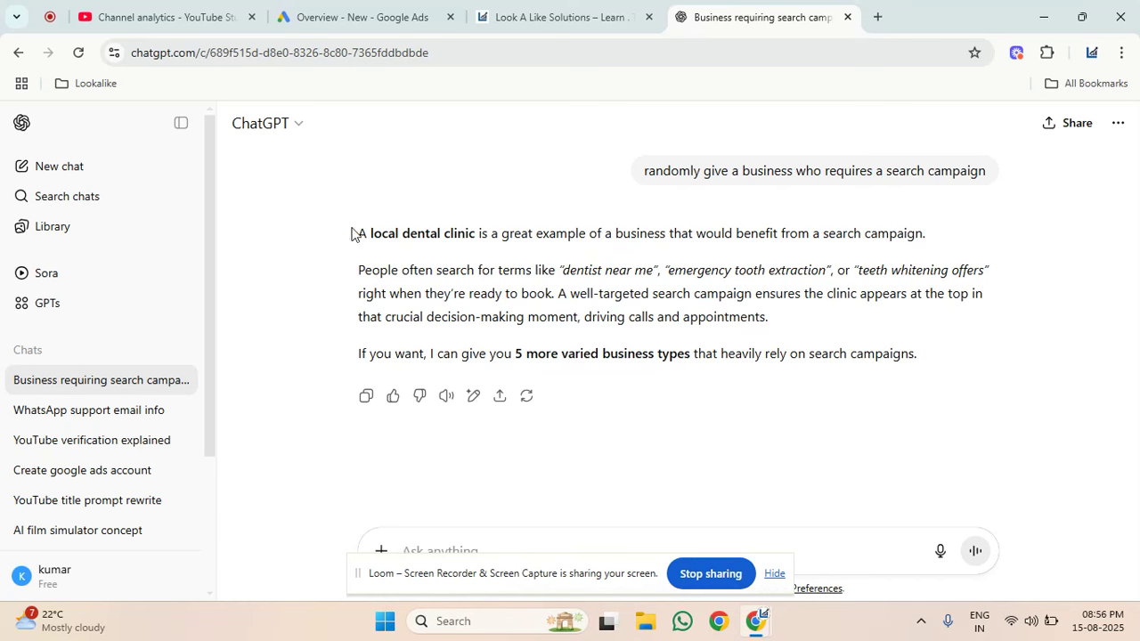
{"action": "left_click", "coordinate": [776, 574]}
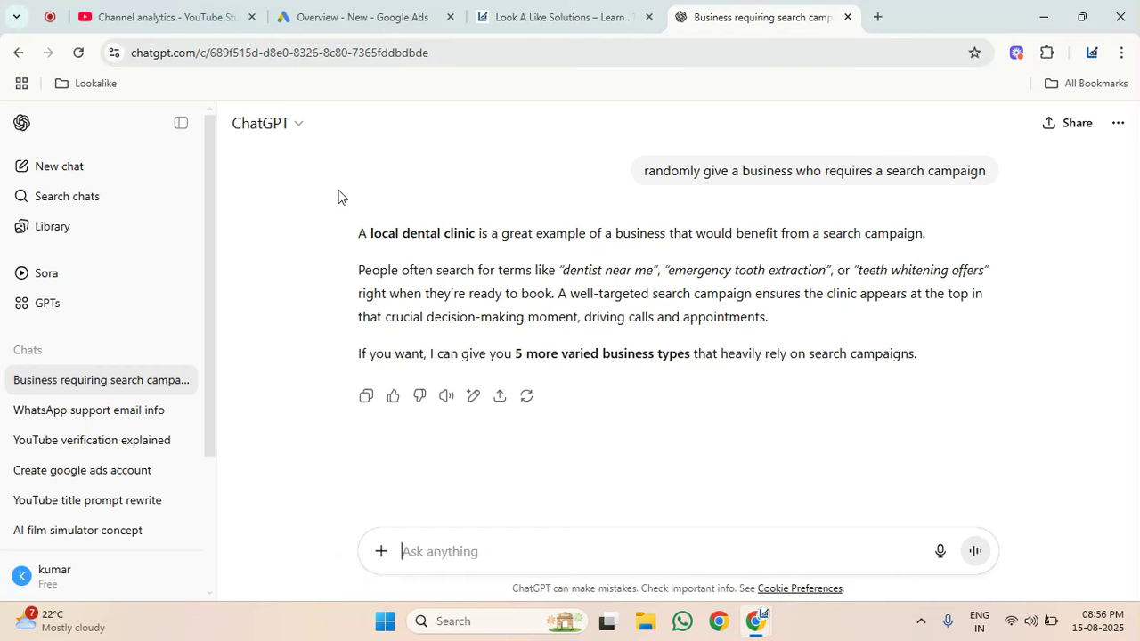
Switch to Google Ads, start creating a new campaign and skip the business information page.
{"action": "left_click", "coordinate": [382, 16]}
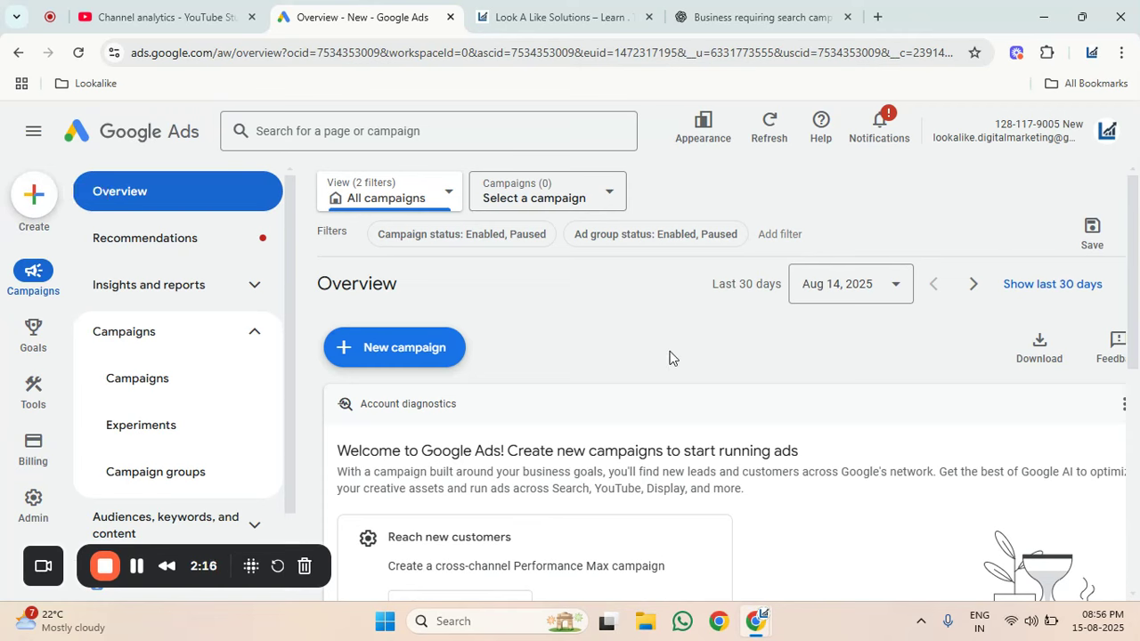
{"action": "left_click", "coordinate": [33, 198]}
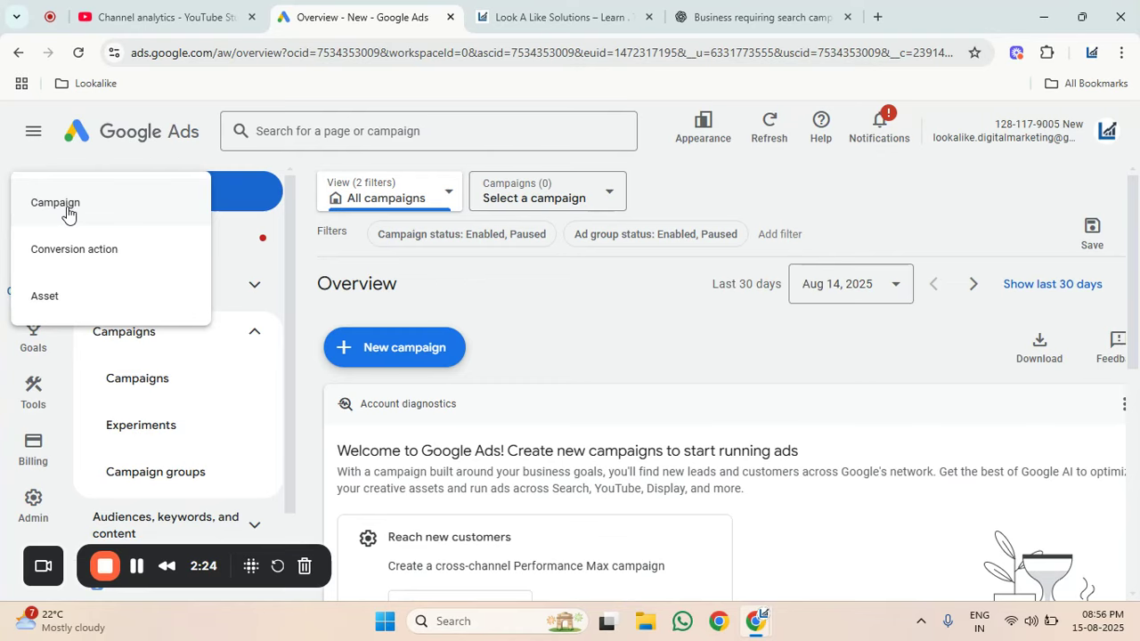
{"action": "left_click", "coordinate": [55, 203]}
{"action": "scroll", "coordinate": [200, 264], "scroll_direction": "down", "scroll_amount": 2}
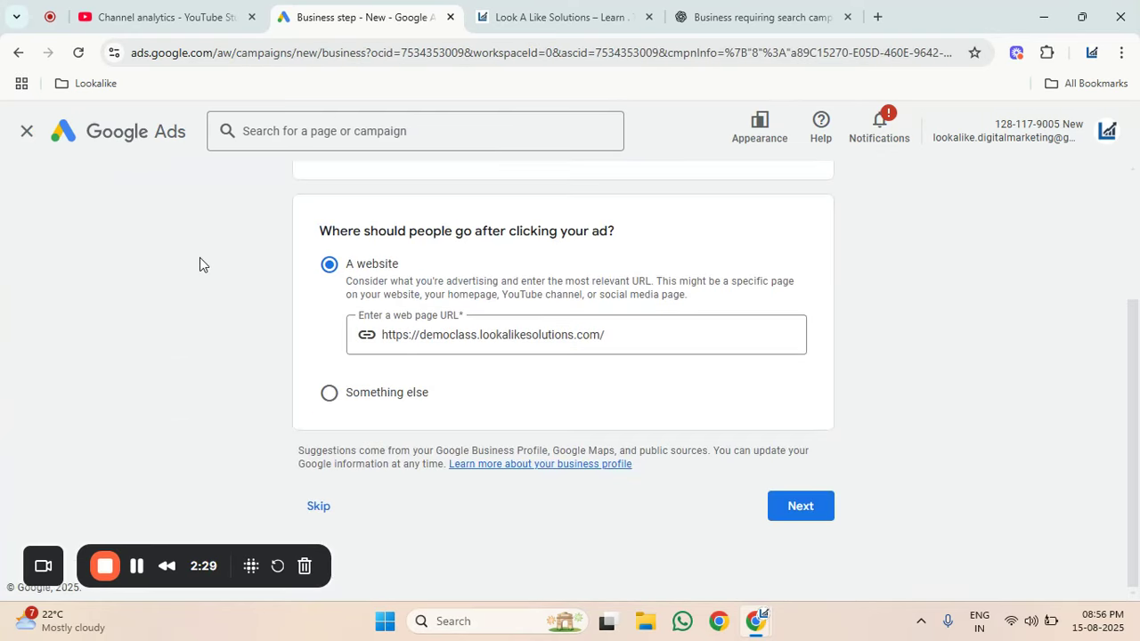
{"action": "scroll", "coordinate": [199, 265], "scroll_direction": "up", "scroll_amount": 2}
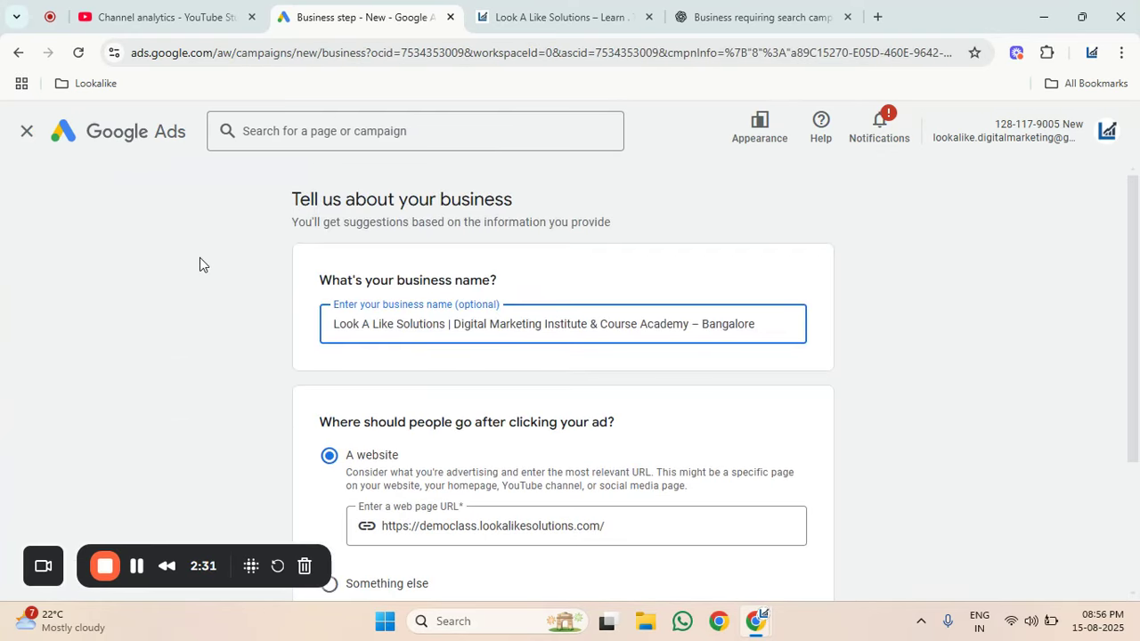
{"action": "scroll", "coordinate": [199, 264], "scroll_direction": "down", "scroll_amount": 2}
{"action": "left_click", "coordinate": [325, 508]}
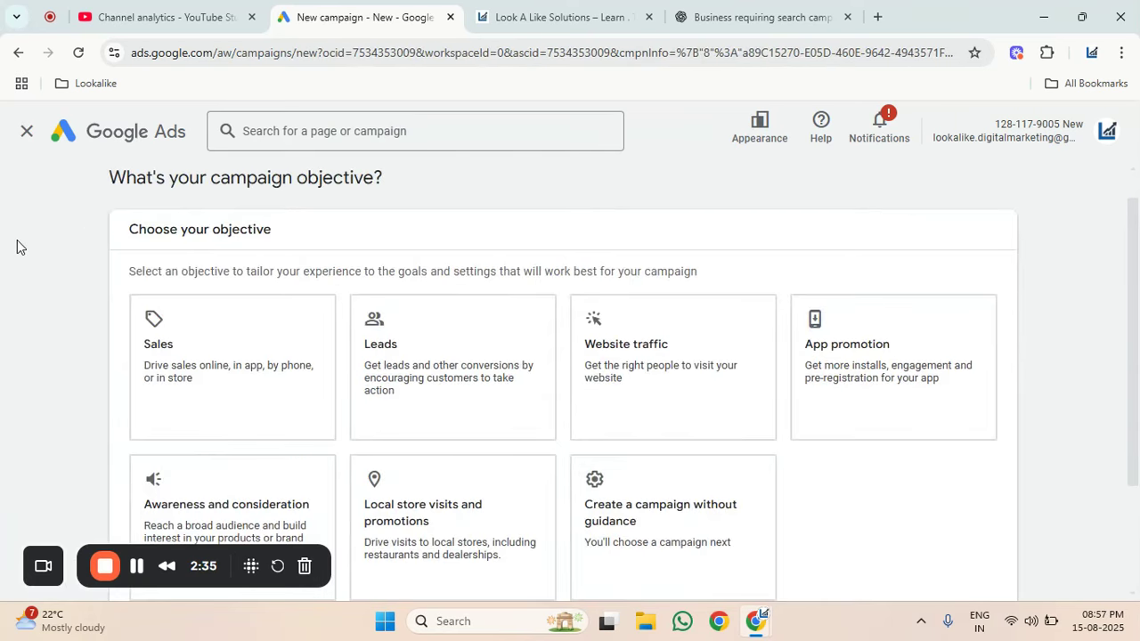
Review the campaign objectives against the ChatGPT business example and choose Leads as the campaign objective.
{"action": "scroll", "coordinate": [16, 246], "scroll_direction": "down", "scroll_amount": 2}
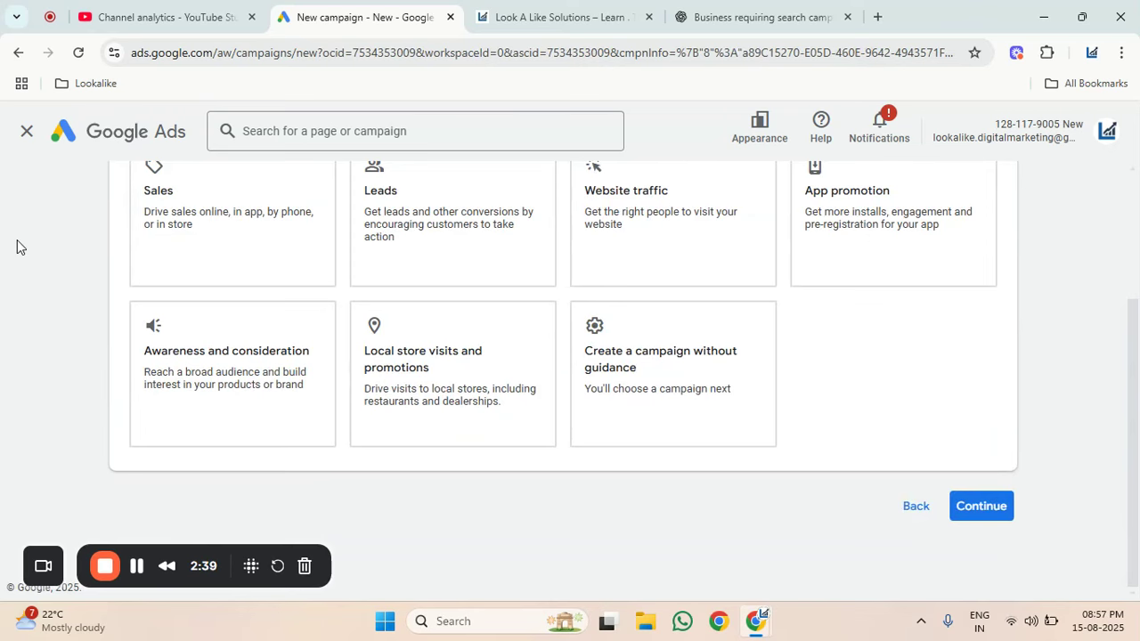
{"action": "scroll", "coordinate": [16, 246], "scroll_direction": "up", "scroll_amount": 1}
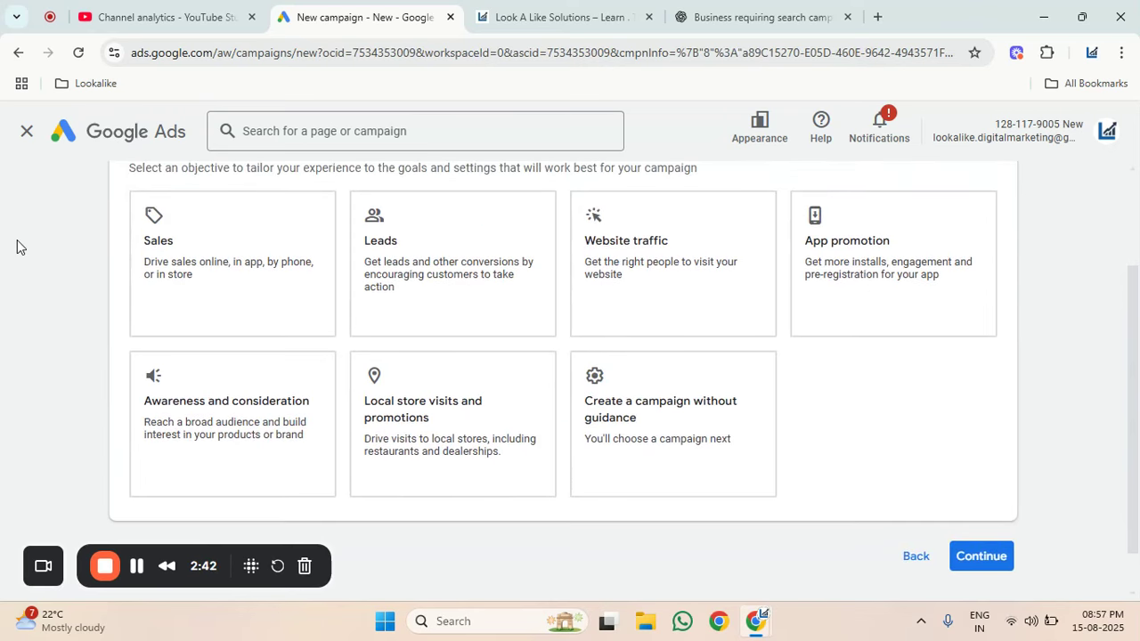
{"action": "scroll", "coordinate": [16, 246], "scroll_direction": "up", "scroll_amount": 1}
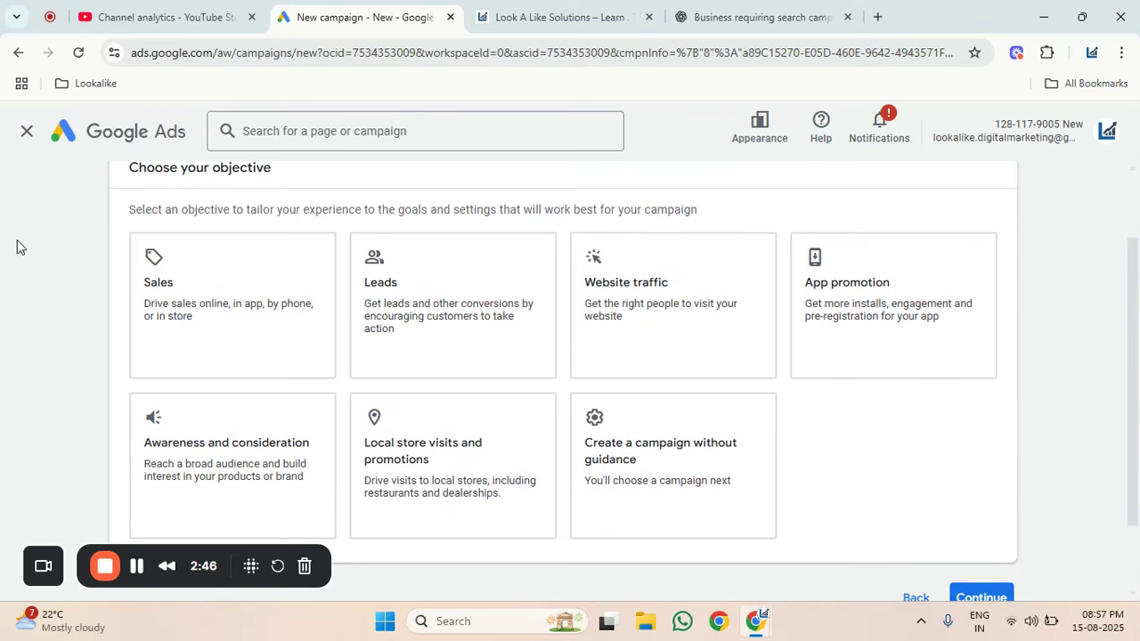
{"action": "left_click", "coordinate": [720, 18]}
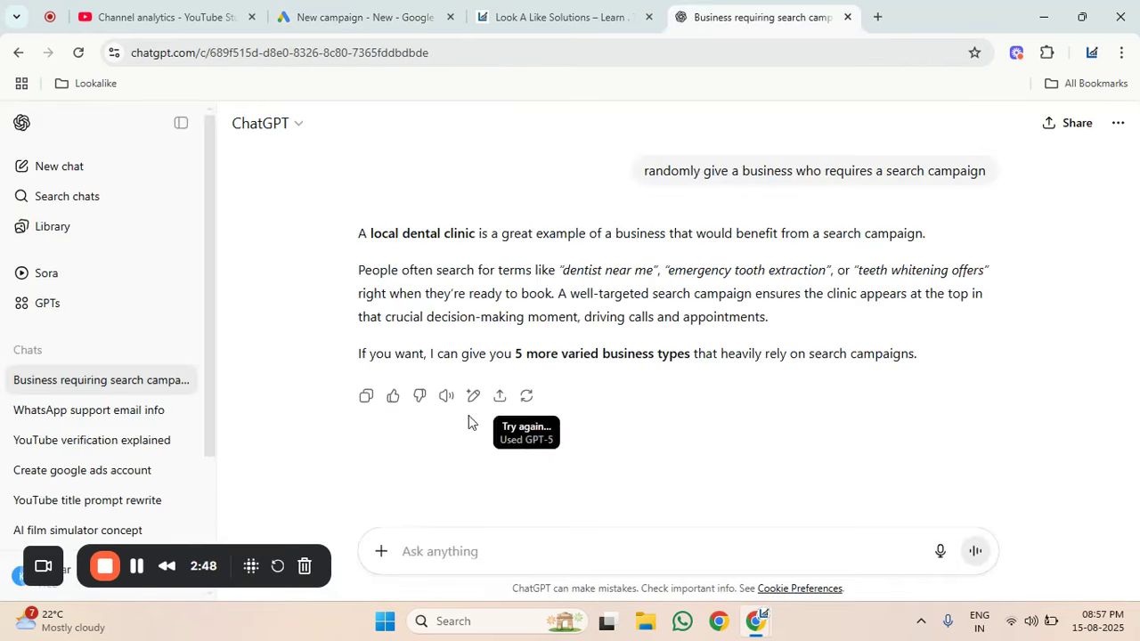
{"action": "left_click", "coordinate": [332, 17]}
{"action": "left_click", "coordinate": [457, 326]}
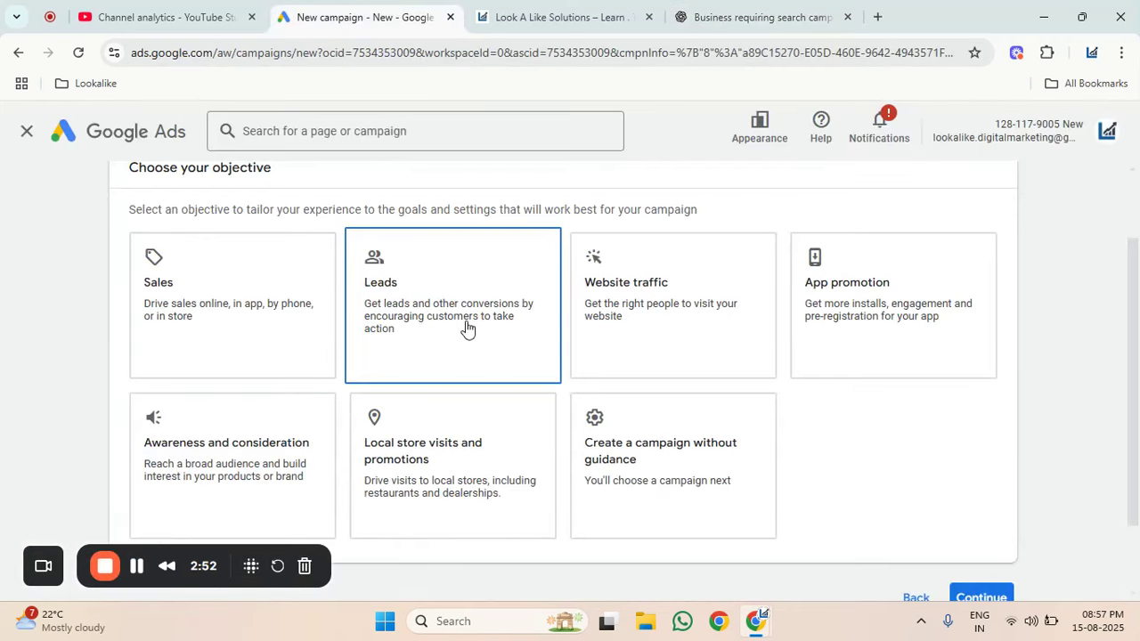
Examine the available campaign types and the example search term "dentist near me" in the ChatGPT answer.
{"action": "scroll", "coordinate": [465, 329], "scroll_direction": "down", "scroll_amount": 1}
{"action": "scroll", "coordinate": [7, 410], "scroll_direction": "down", "scroll_amount": 2}
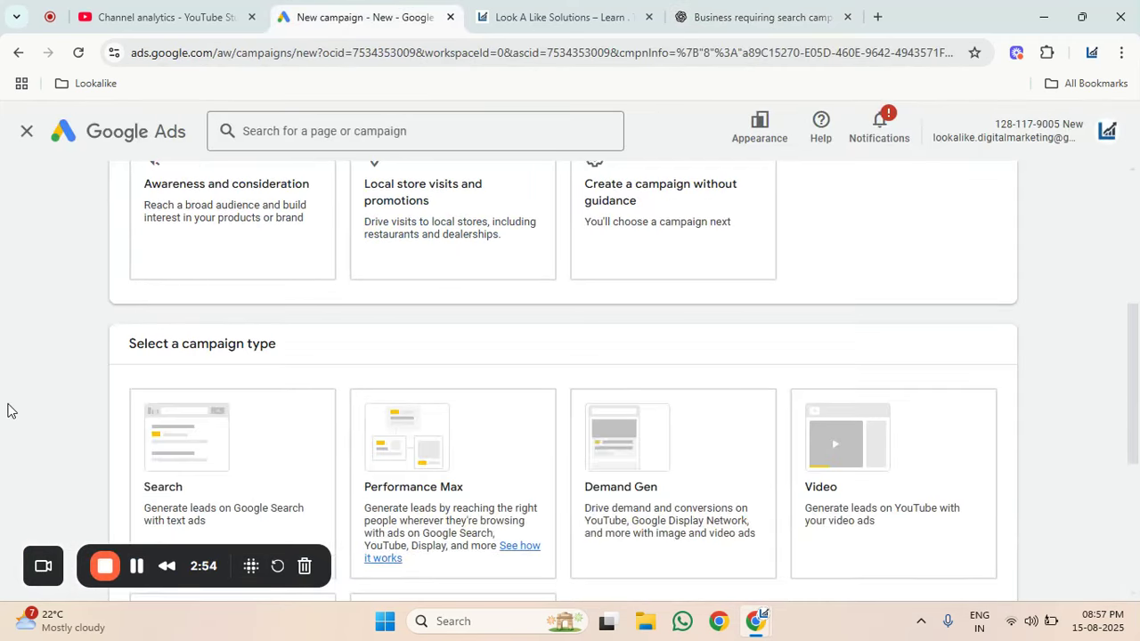
{"action": "scroll", "coordinate": [7, 411], "scroll_direction": "down", "scroll_amount": 1}
{"action": "scroll", "coordinate": [7, 410], "scroll_direction": "down", "scroll_amount": 1}
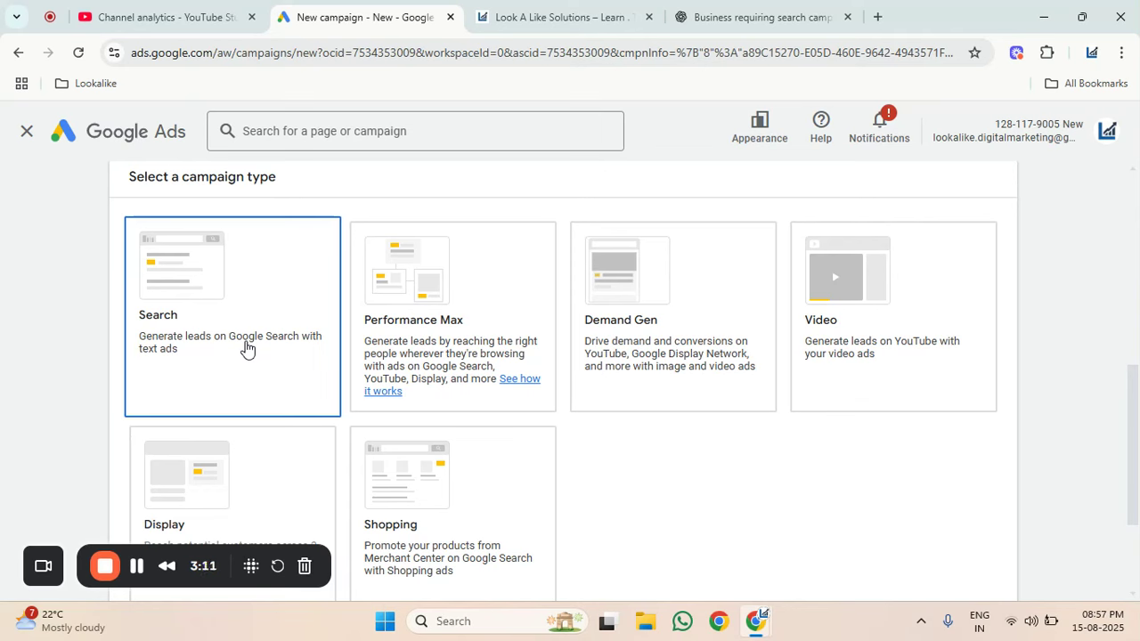
{"action": "left_click", "coordinate": [722, 22]}
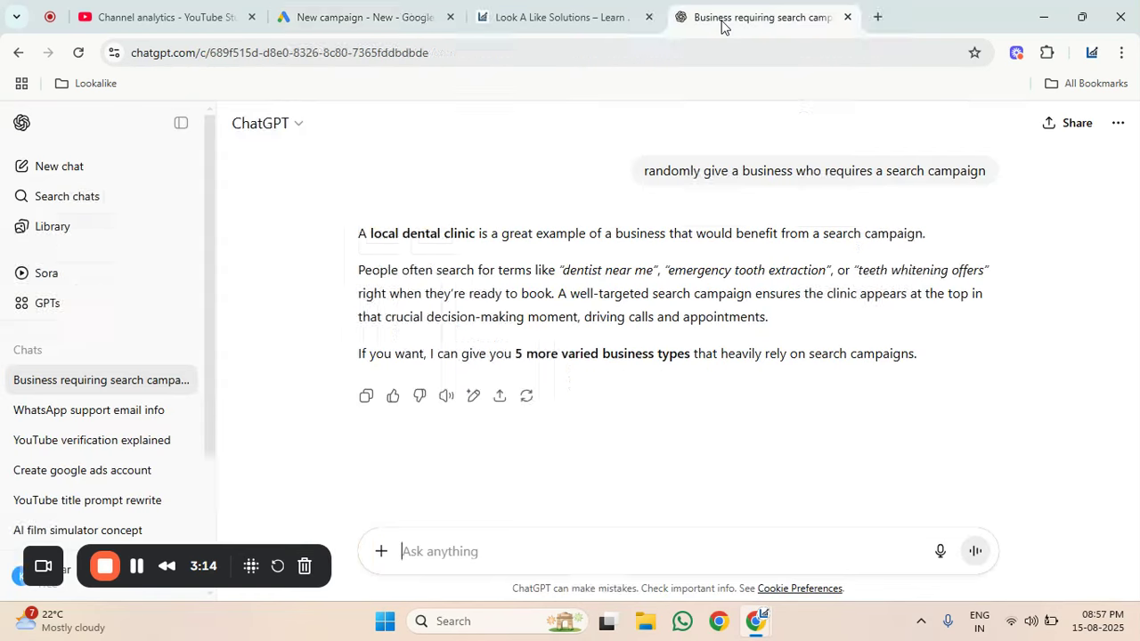
{"action": "left_click", "coordinate": [878, 16]}
{"action": "left_click", "coordinate": [848, 52]}
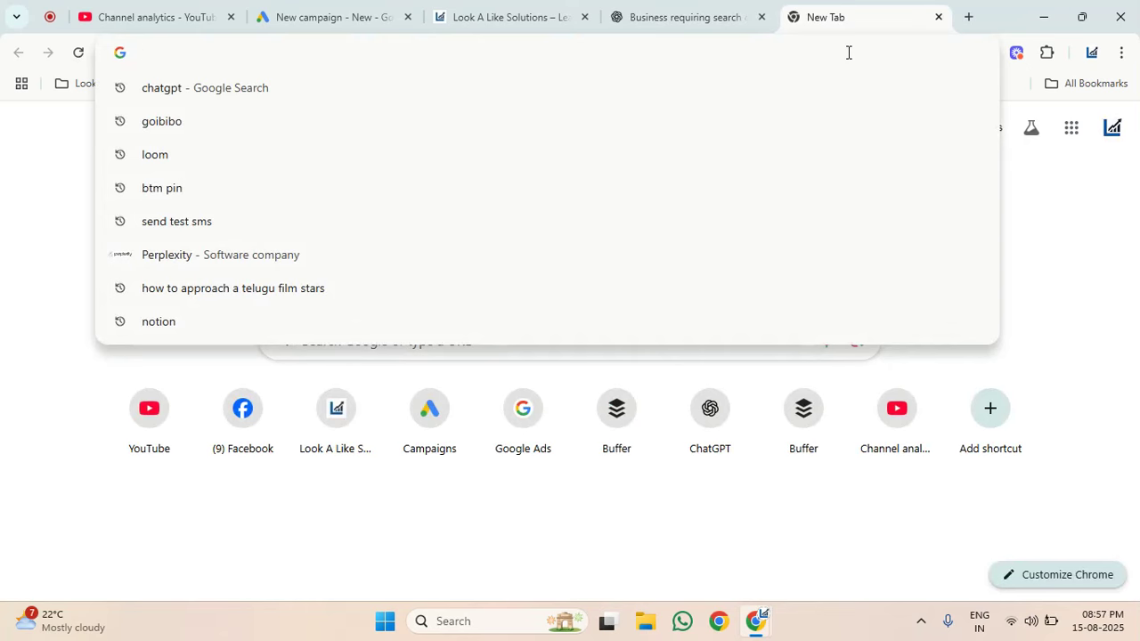
{"action": "left_click", "coordinate": [677, 20]}
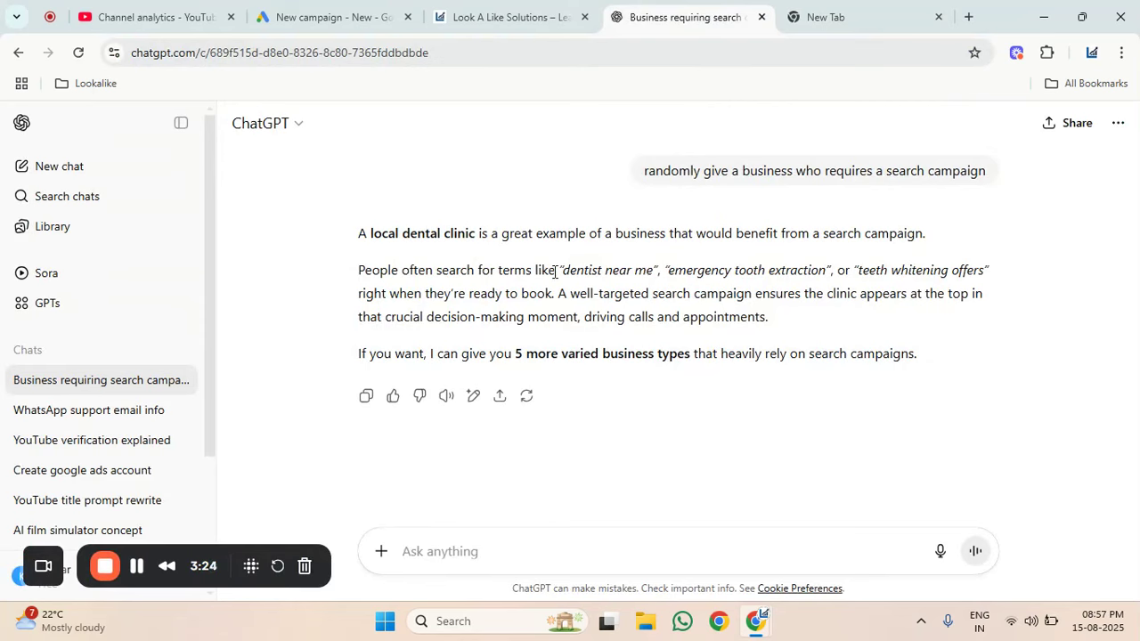
{"action": "left_click_drag", "start_coordinate": [562, 270], "coordinate": [655, 267]}
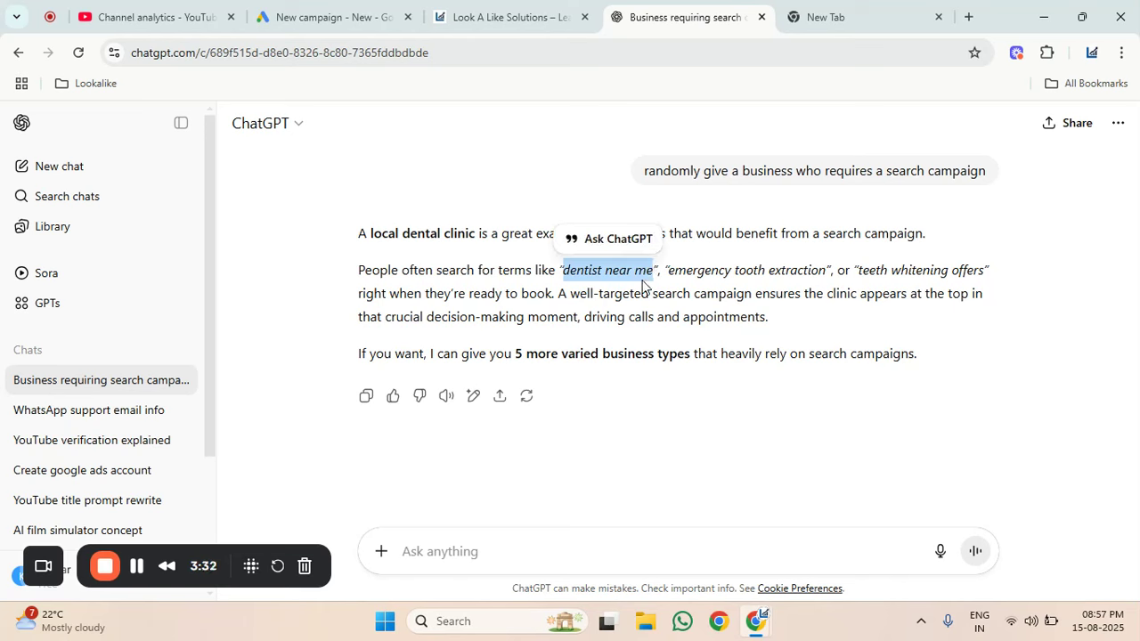
Return to Google Ads and select Search as the campaign type.
{"action": "left_click", "coordinate": [346, 8]}
{"action": "left_click", "coordinate": [219, 341]}
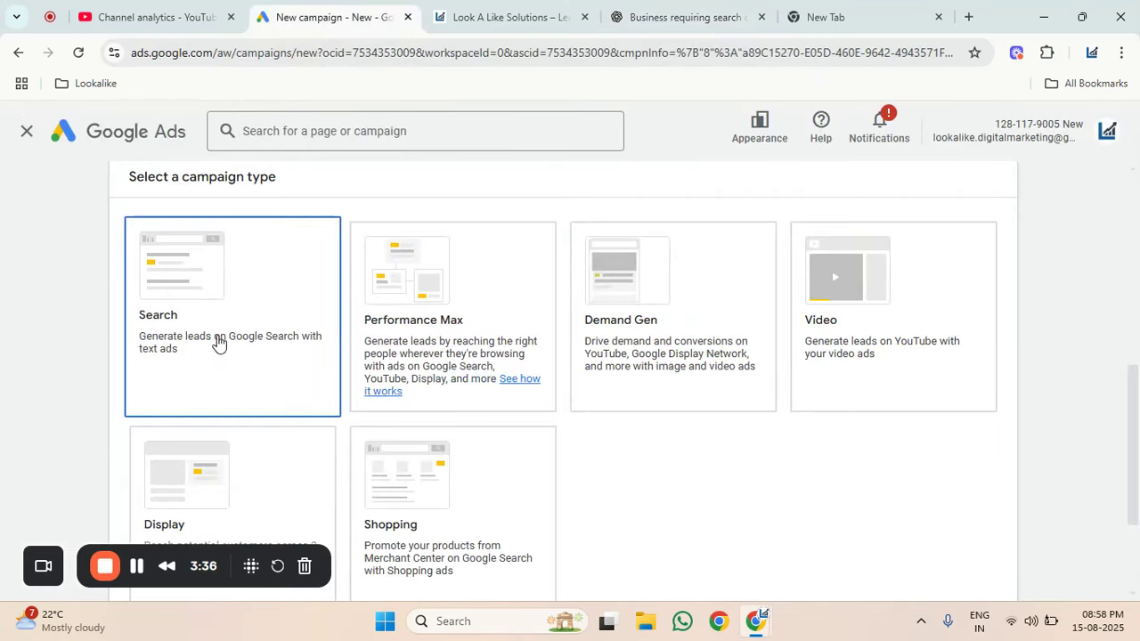
{"action": "scroll", "coordinate": [222, 340], "scroll_direction": "down", "scroll_amount": 2}
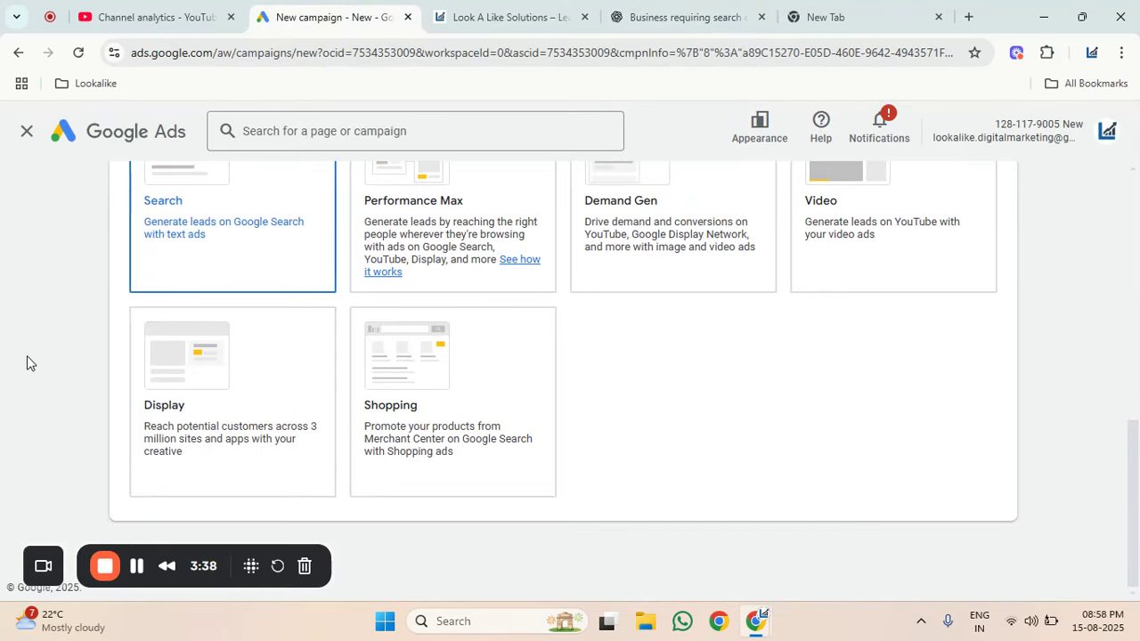
{"action": "scroll", "coordinate": [27, 356], "scroll_direction": "up", "scroll_amount": 2}
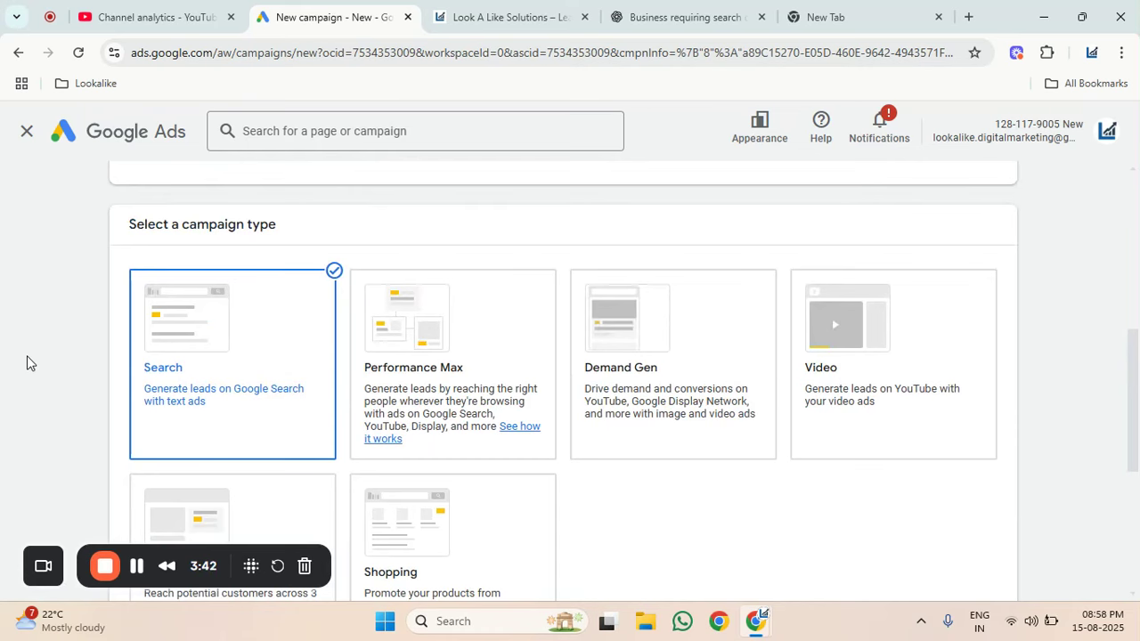
Enable website visits as the way to reach the goal, using the address copied from the open lookalikesolutions.com site, and continue.
{"action": "scroll", "coordinate": [154, 417], "scroll_direction": "down", "scroll_amount": 4}
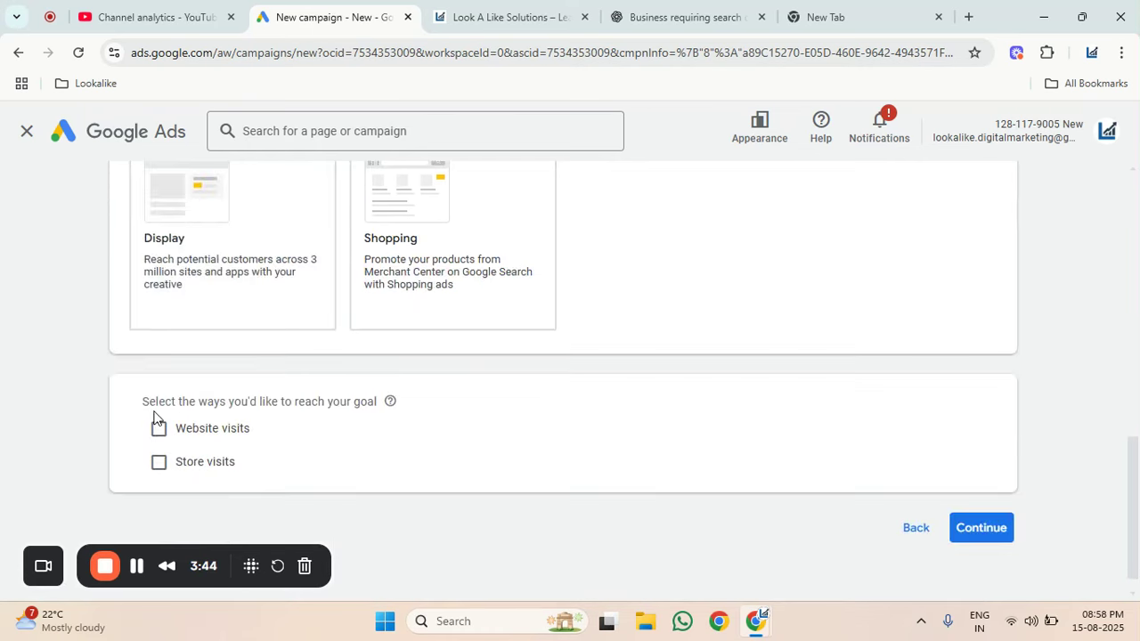
{"action": "left_click", "coordinate": [222, 438]}
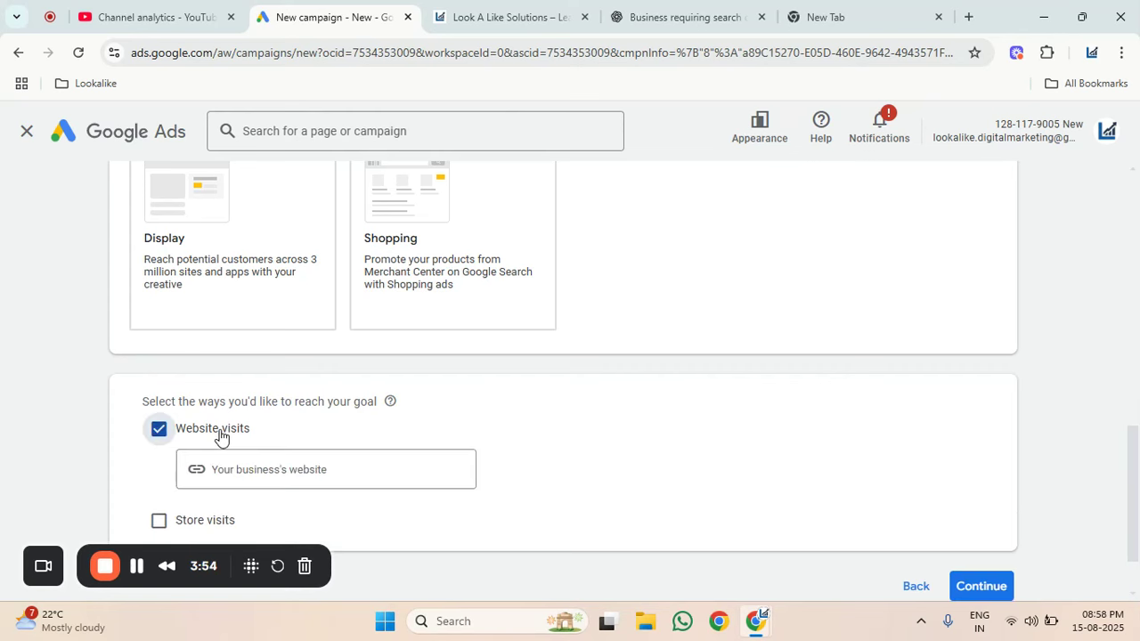
{"action": "left_click", "coordinate": [398, 469]}
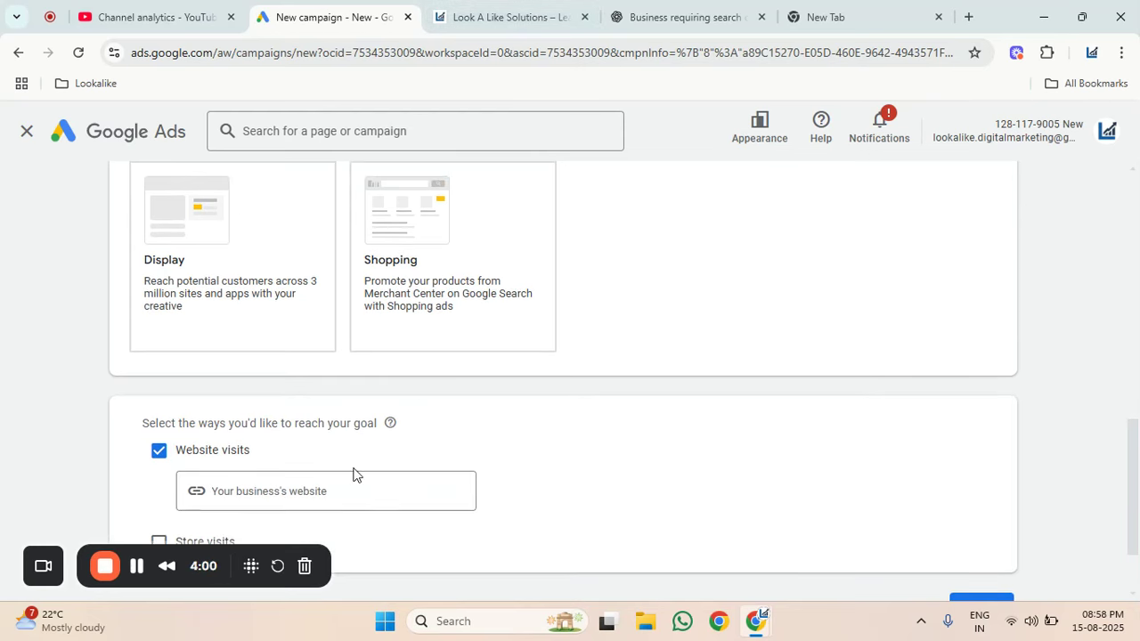
{"action": "left_click", "coordinate": [507, 16]}
{"action": "left_click", "coordinate": [298, 52]}
{"action": "key", "text": "ctrl+c"}
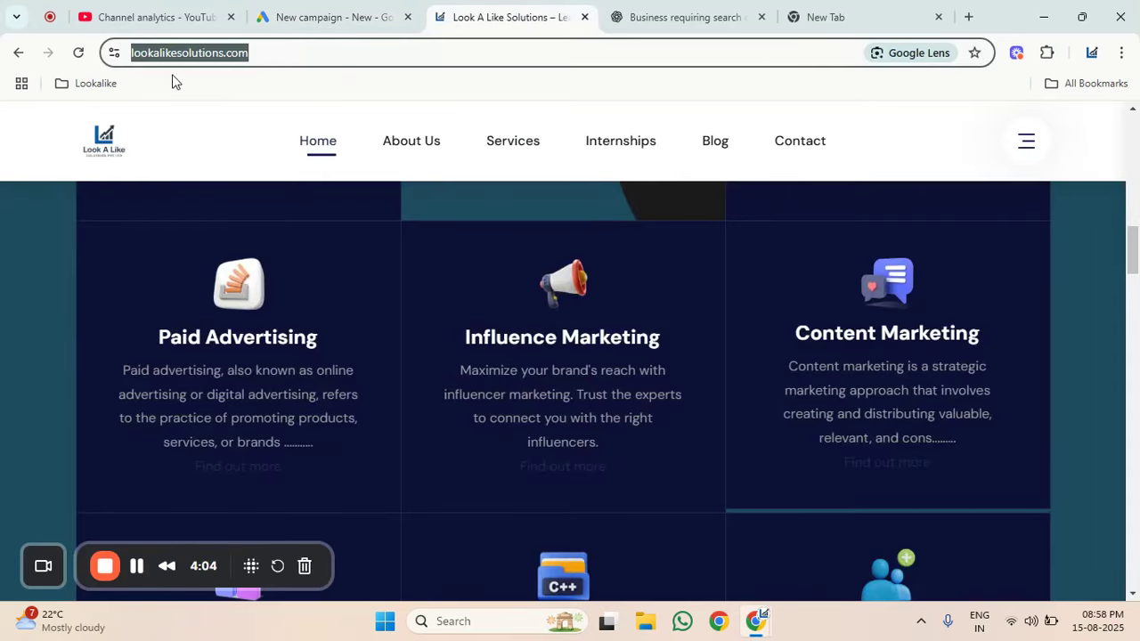
{"action": "left_click", "coordinate": [341, 14]}
{"action": "left_click", "coordinate": [323, 491]}
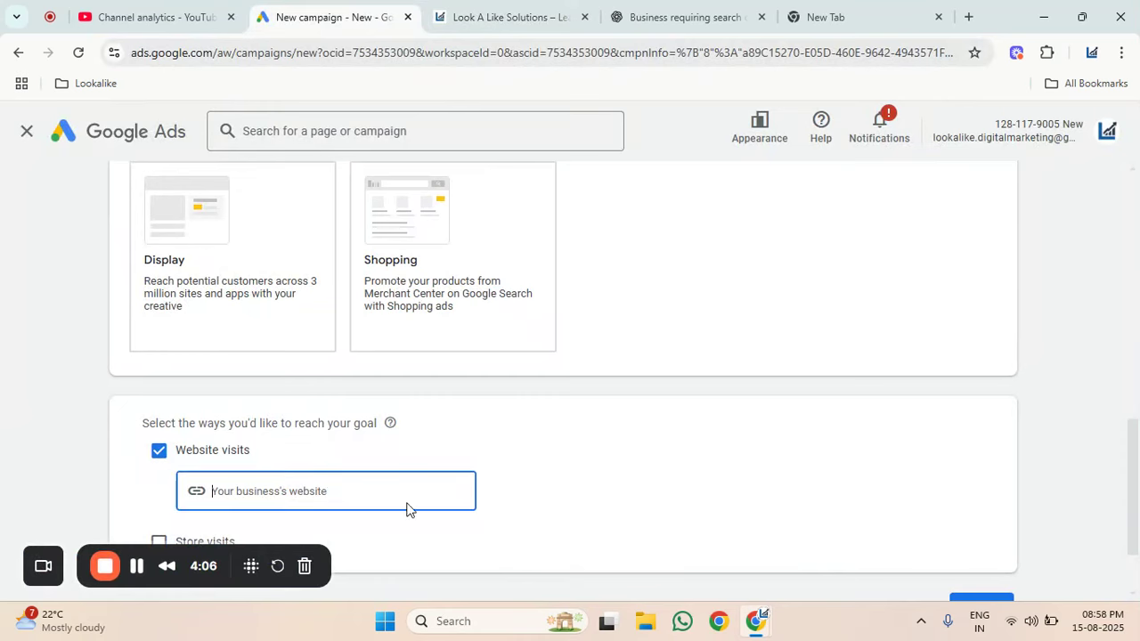
{"action": "key", "text": "ctrl+v"}
{"action": "scroll", "coordinate": [716, 468], "scroll_direction": "down", "scroll_amount": 1}
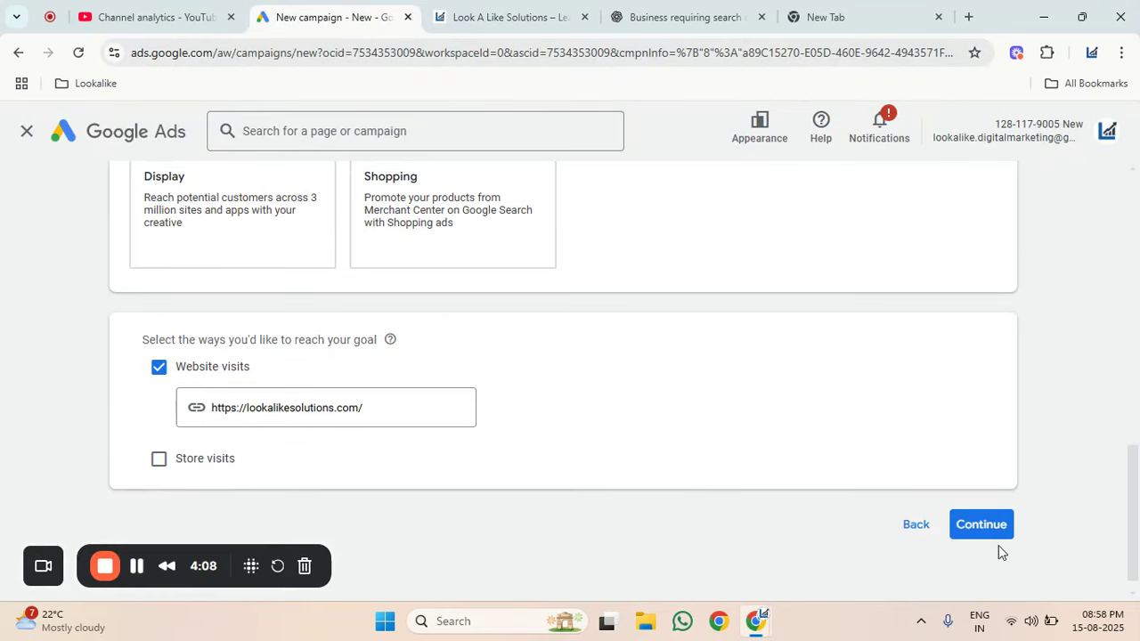
{"action": "left_click", "coordinate": [981, 525]}
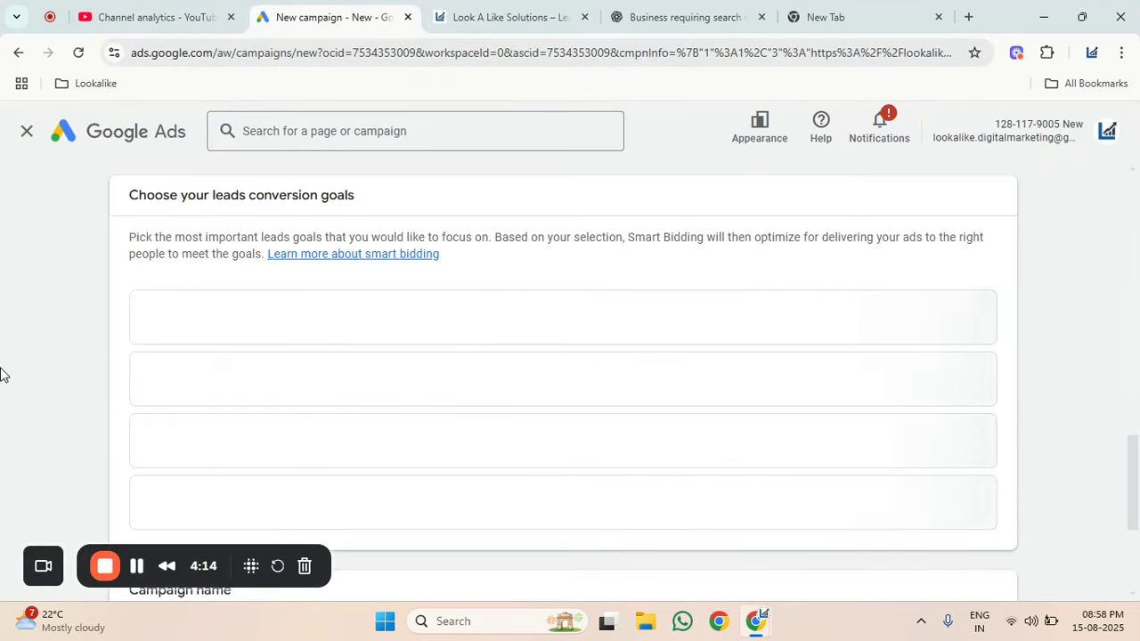
{"action": "scroll", "coordinate": [54, 418], "scroll_direction": "up", "scroll_amount": 4}
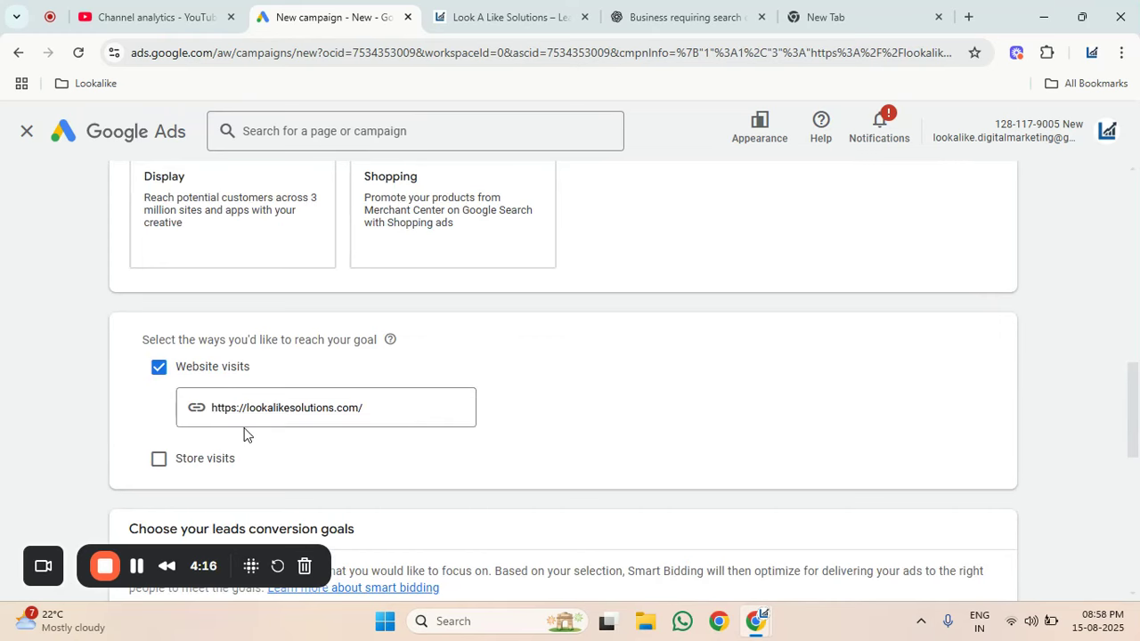
{"action": "scroll", "coordinate": [400, 400], "scroll_direction": "up", "scroll_amount": 1}
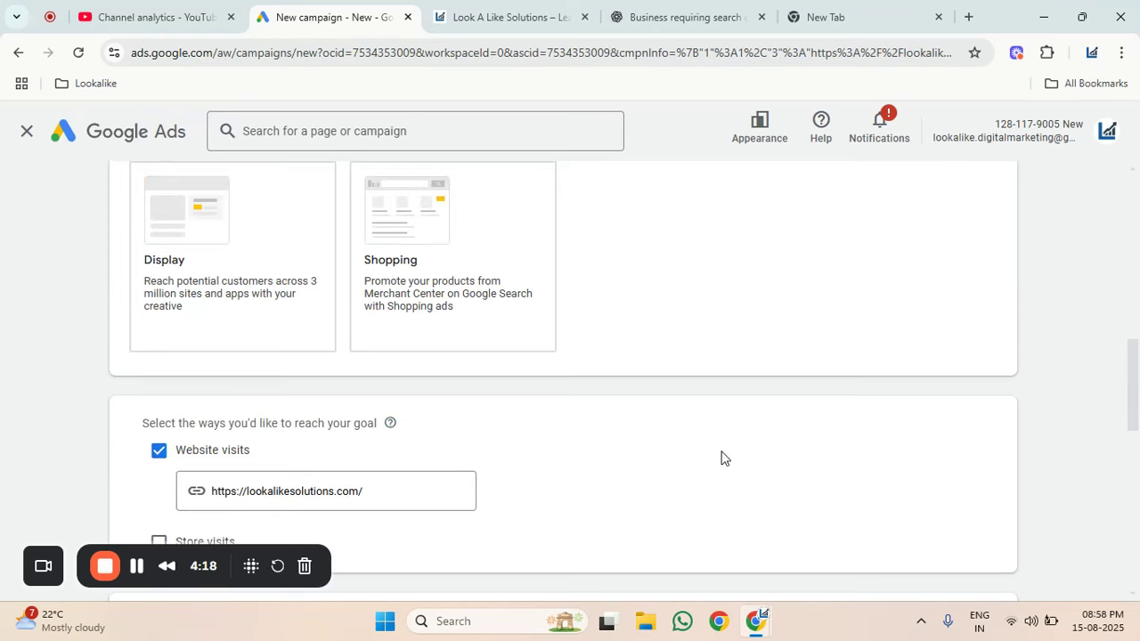
Review the leads conversion goals and choose form submissions from the website as the goal.
{"action": "scroll", "coordinate": [722, 458], "scroll_direction": "down", "scroll_amount": 3}
{"action": "scroll", "coordinate": [9, 450], "scroll_direction": "down", "scroll_amount": 3}
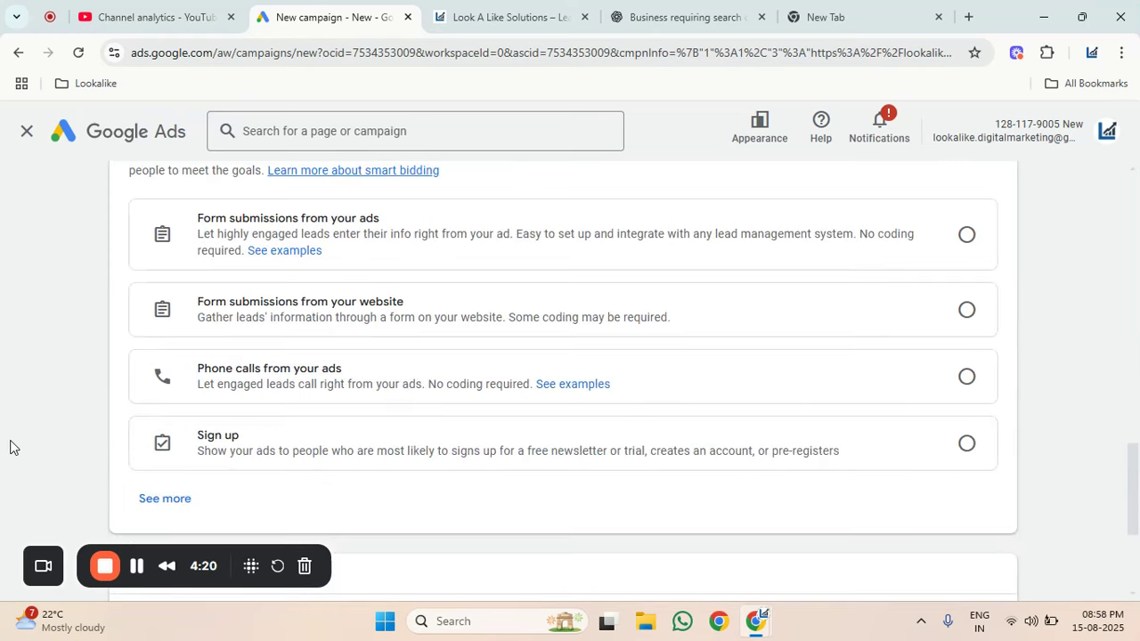
{"action": "scroll", "coordinate": [10, 447], "scroll_direction": "up", "scroll_amount": 2}
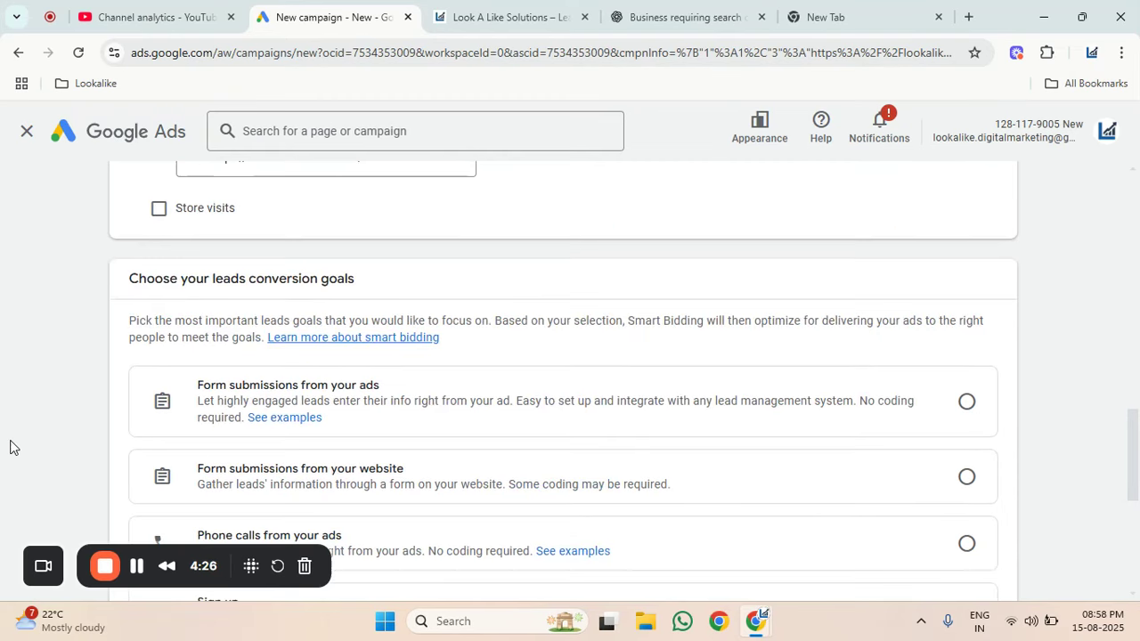
{"action": "scroll", "coordinate": [10, 447], "scroll_direction": "up", "scroll_amount": 1}
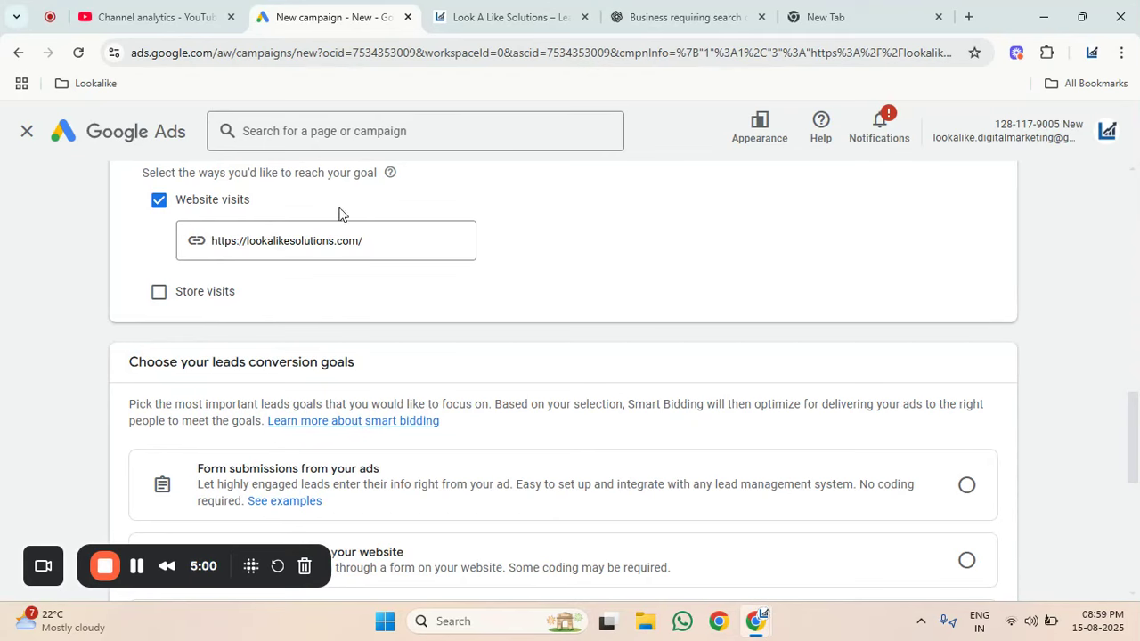
{"action": "scroll", "coordinate": [68, 365], "scroll_direction": "down", "scroll_amount": 1}
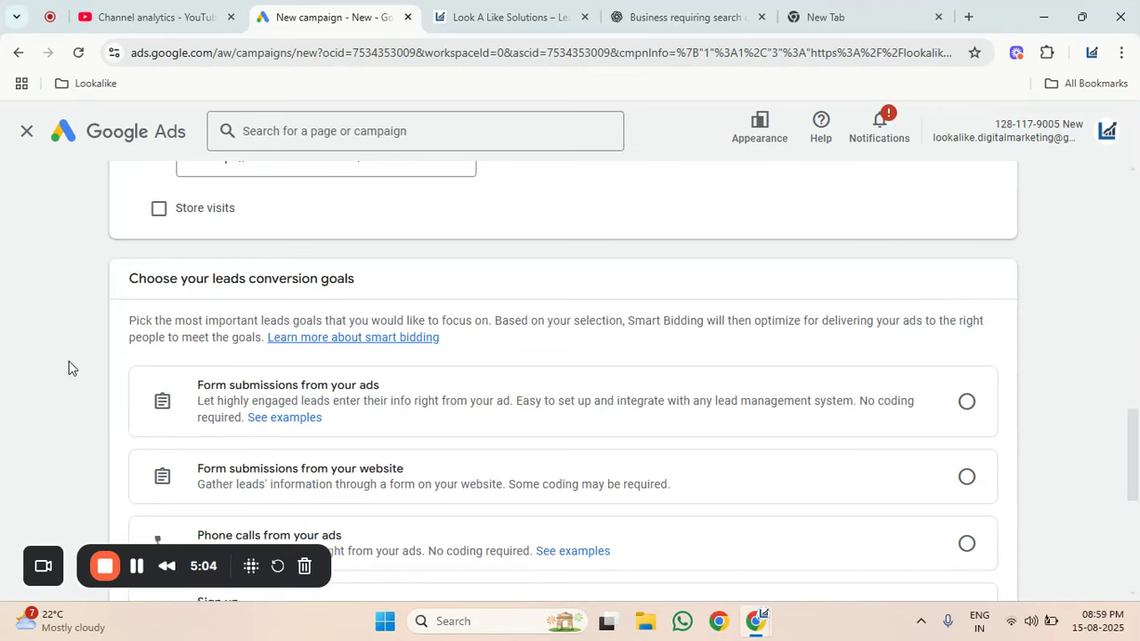
{"action": "scroll", "coordinate": [69, 361], "scroll_direction": "down", "scroll_amount": 3}
{"action": "scroll", "coordinate": [69, 361], "scroll_direction": "down", "scroll_amount": 2}
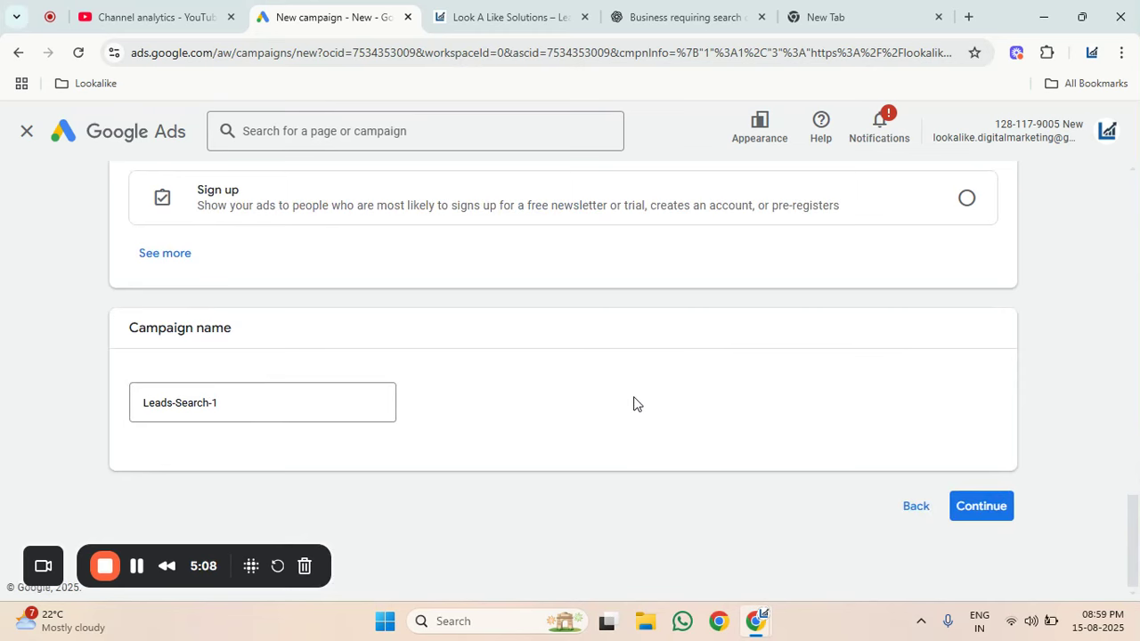
{"action": "scroll", "coordinate": [636, 405], "scroll_direction": "up", "scroll_amount": 2}
{"action": "scroll", "coordinate": [24, 446], "scroll_direction": "up", "scroll_amount": 1}
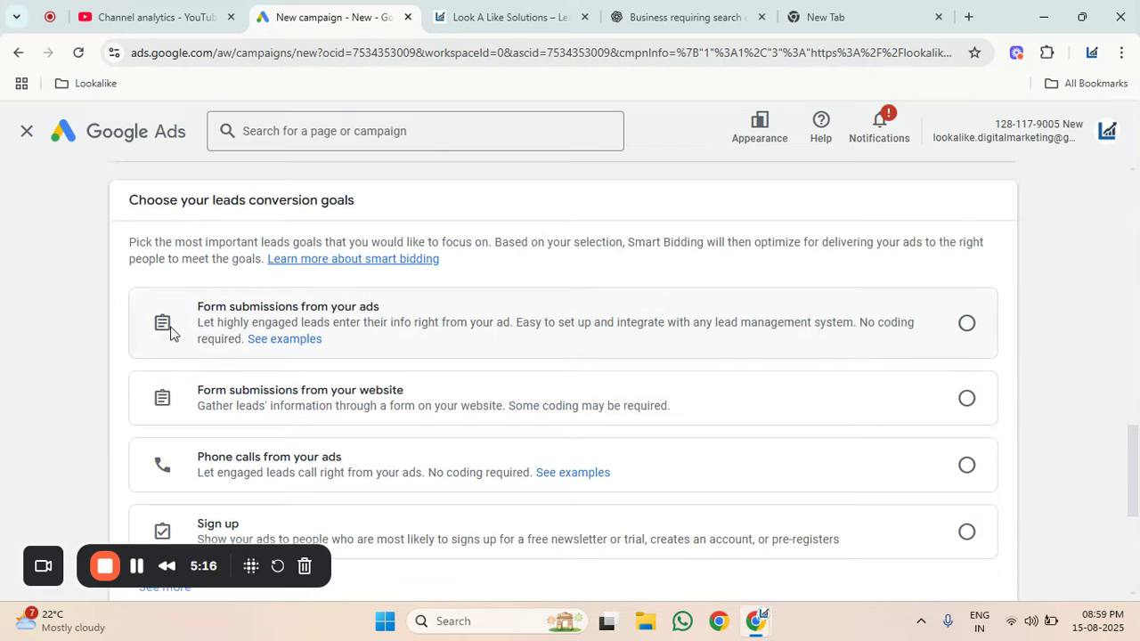
{"action": "scroll", "coordinate": [191, 265], "scroll_direction": "up", "scroll_amount": 1}
{"action": "scroll", "coordinate": [299, 234], "scroll_direction": "down", "scroll_amount": 1}
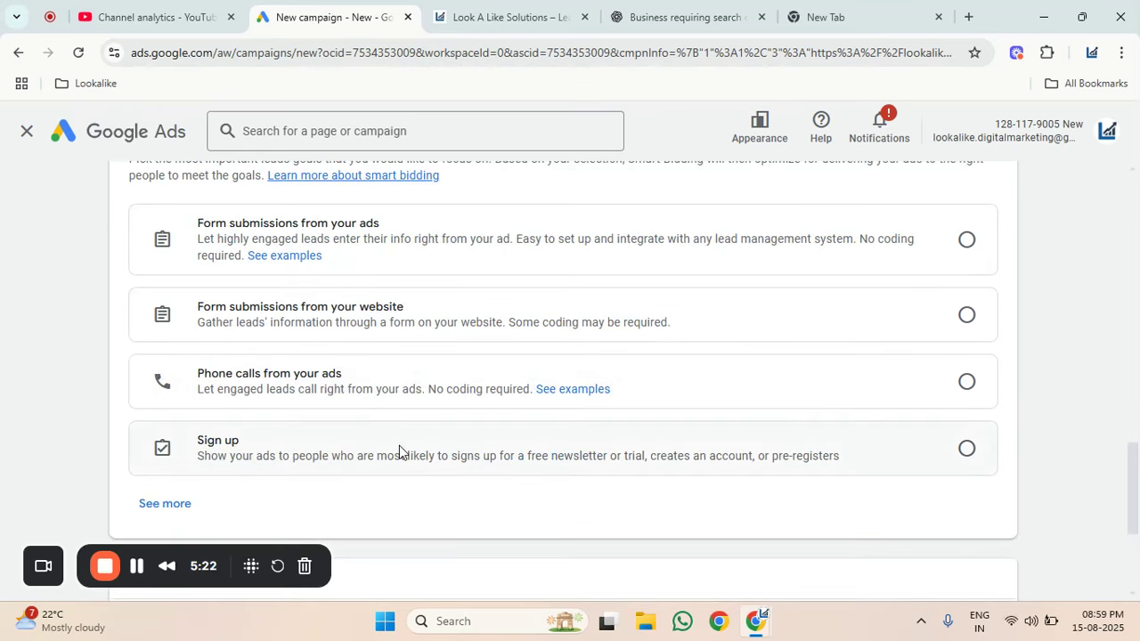
{"action": "left_click", "coordinate": [968, 319]}
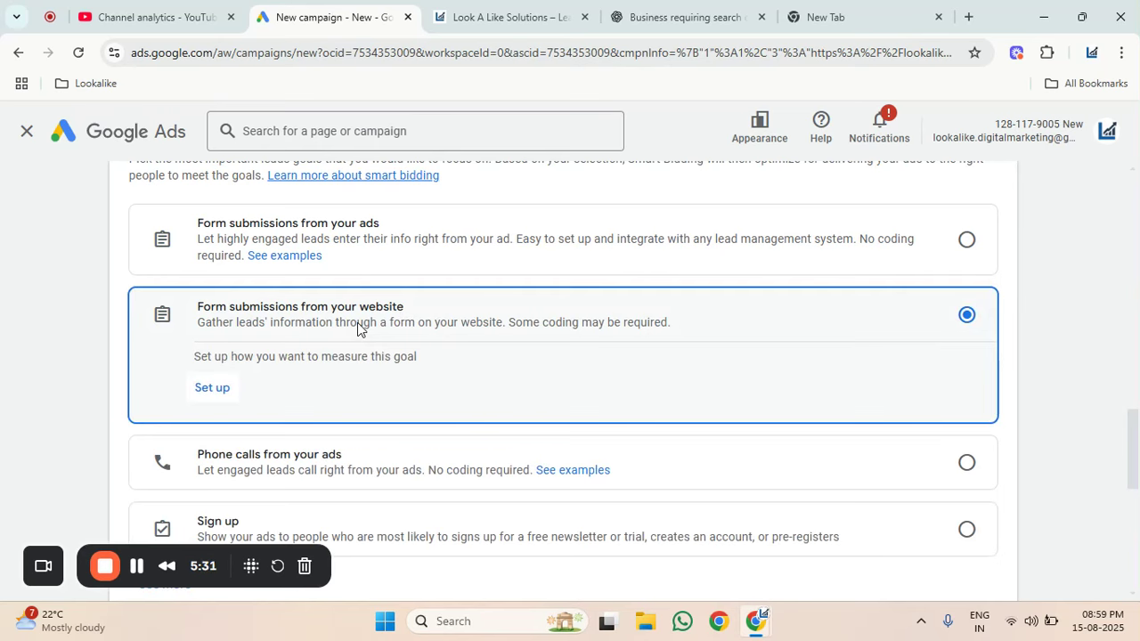
Replace the default campaign name with "dental clinic", copied from the ChatGPT answer.
{"action": "scroll", "coordinate": [401, 326], "scroll_direction": "down", "scroll_amount": 1}
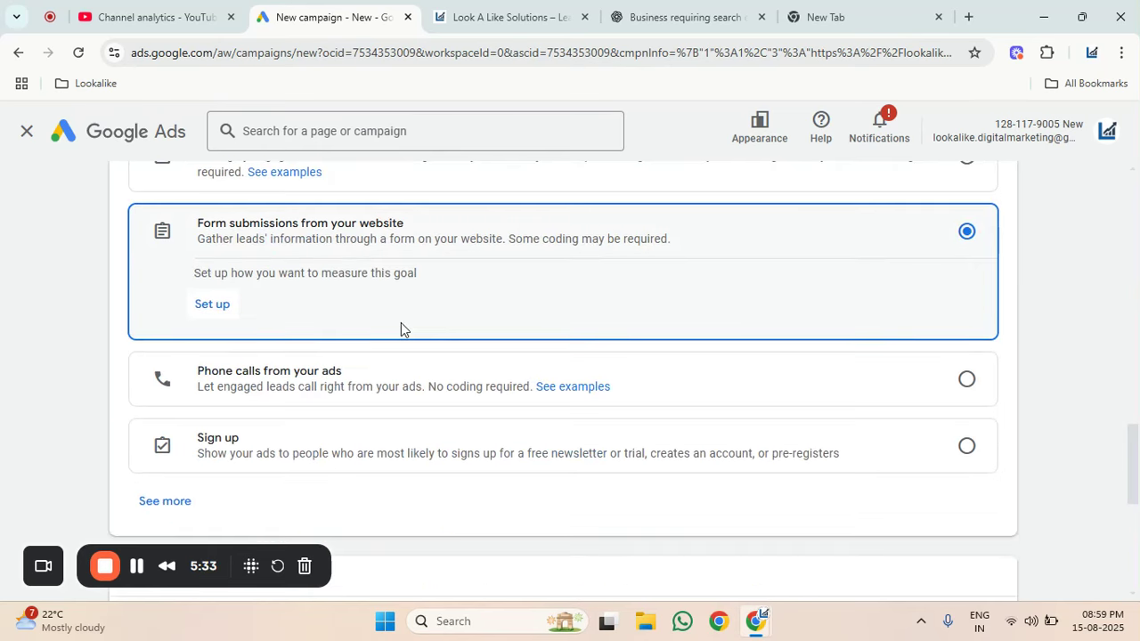
{"action": "scroll", "coordinate": [1036, 433], "scroll_direction": "down", "scroll_amount": 3}
{"action": "scroll", "coordinate": [1036, 427], "scroll_direction": "down", "scroll_amount": 1}
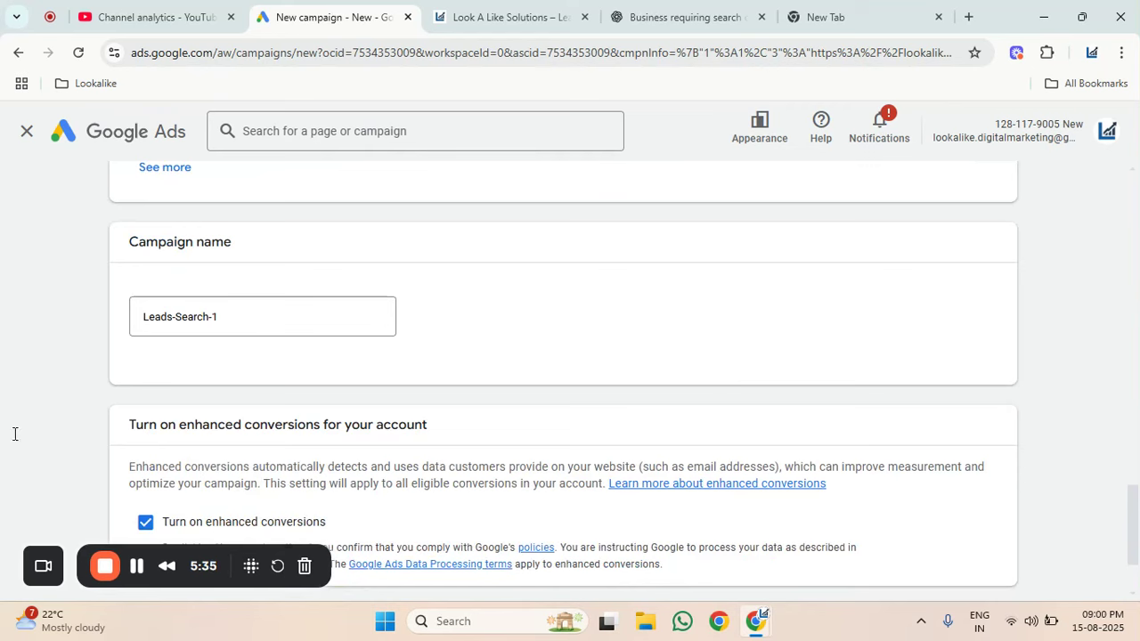
{"action": "left_click_drag", "start_coordinate": [227, 317], "coordinate": [1, 318]}
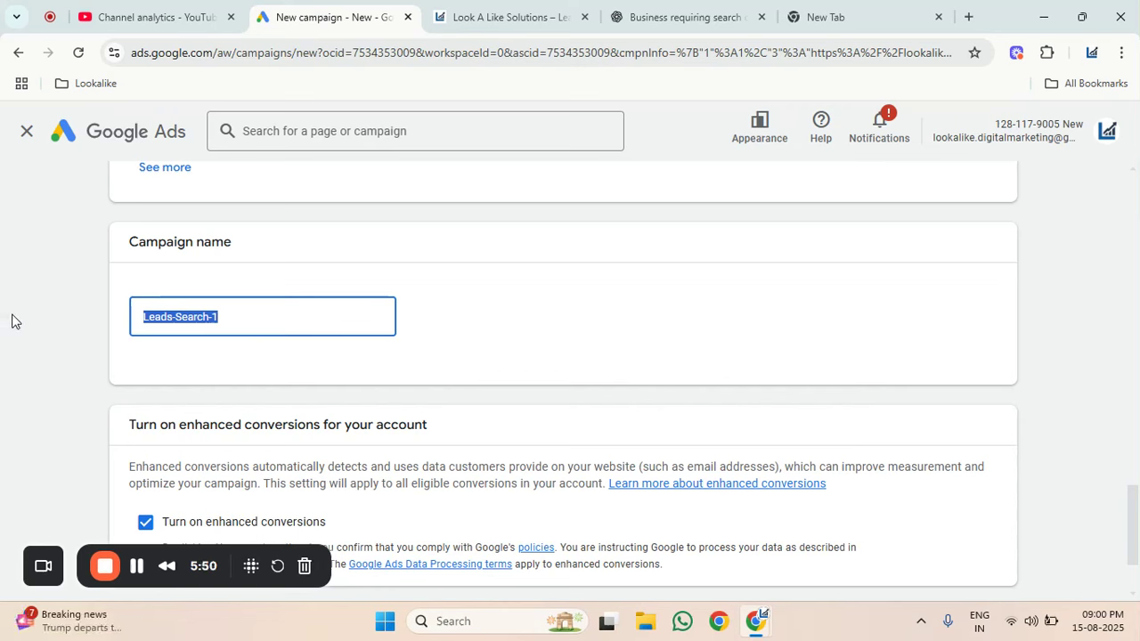
{"action": "key", "text": "BackSpace"}
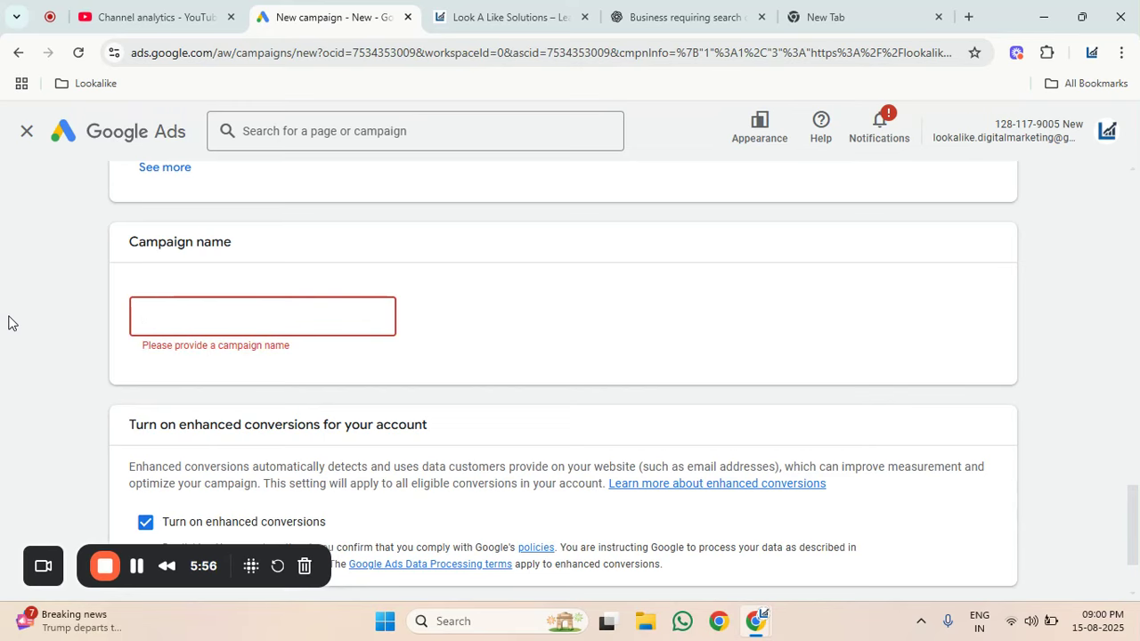
{"action": "left_click", "coordinate": [666, 25]}
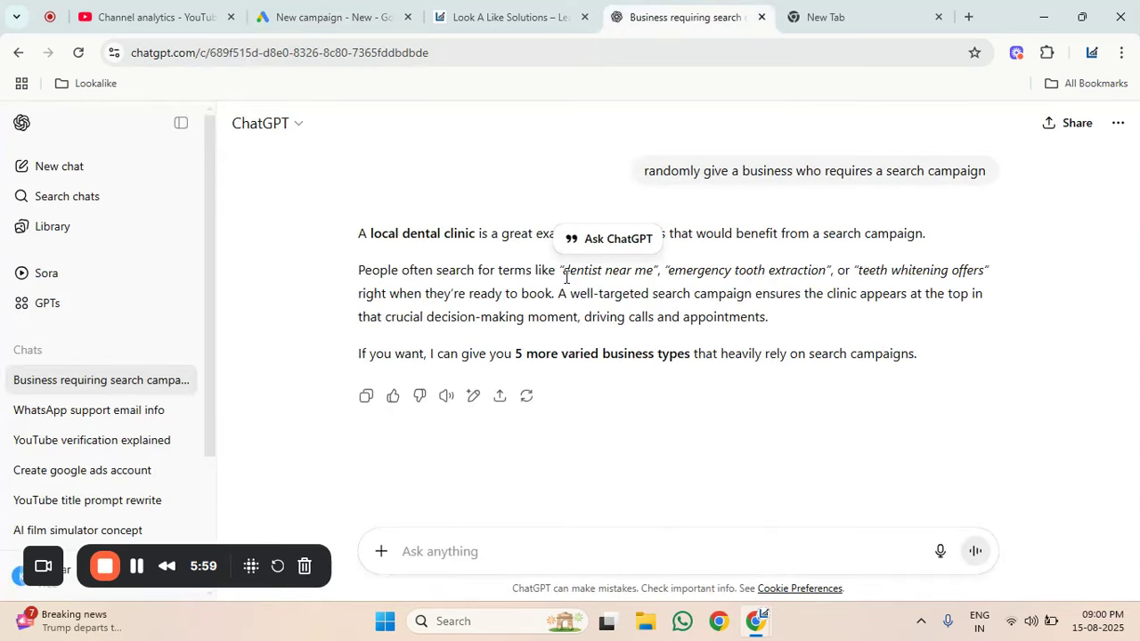
{"action": "left_click", "coordinate": [416, 229]}
{"action": "left_click_drag", "start_coordinate": [403, 233], "coordinate": [478, 233]}
{"action": "key", "text": "ctrl+c"}
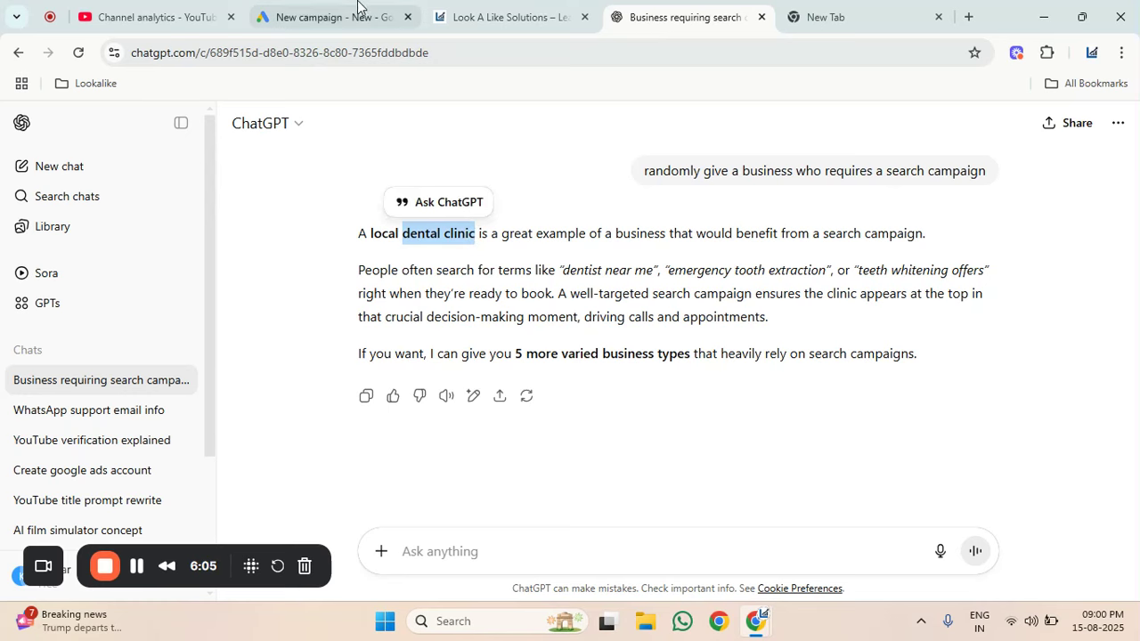
{"action": "left_click", "coordinate": [339, 20]}
{"action": "key", "text": "ctrl+v"}
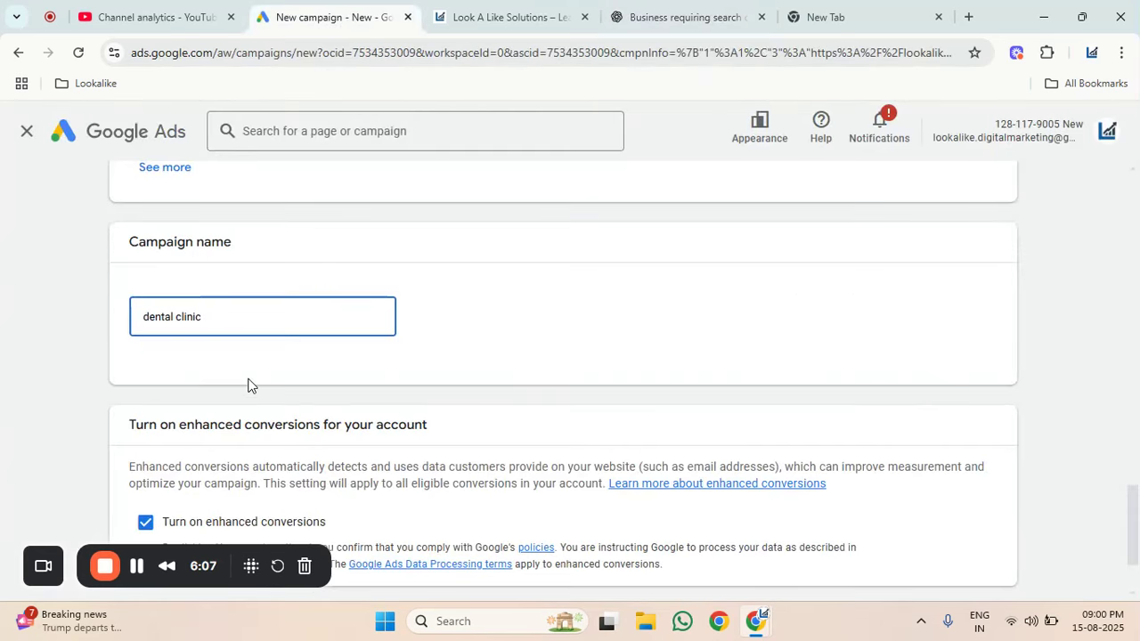
Extend the campaign name to "dental clinic-Search-Maxclick-Bangalore-15082025".
{"action": "type", "text": "="}
{"action": "key", "text": "BackSpace"}
{"action": "type", "text": "-Search-"}
{"action": "left_click", "coordinate": [244, 398]}
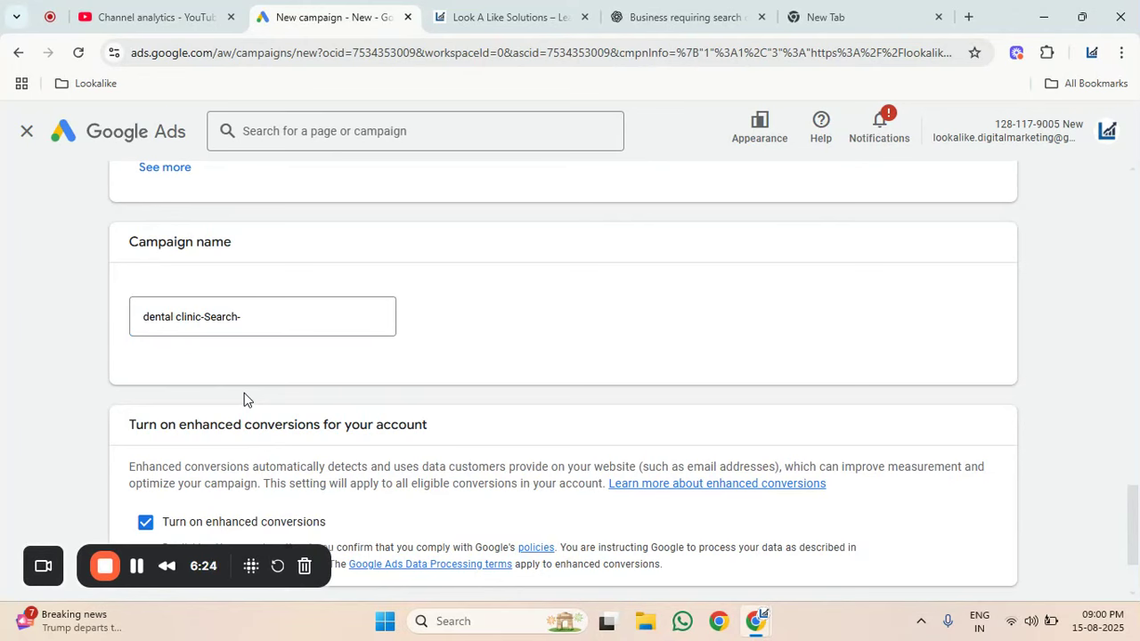
{"action": "left_click", "coordinate": [254, 320]}
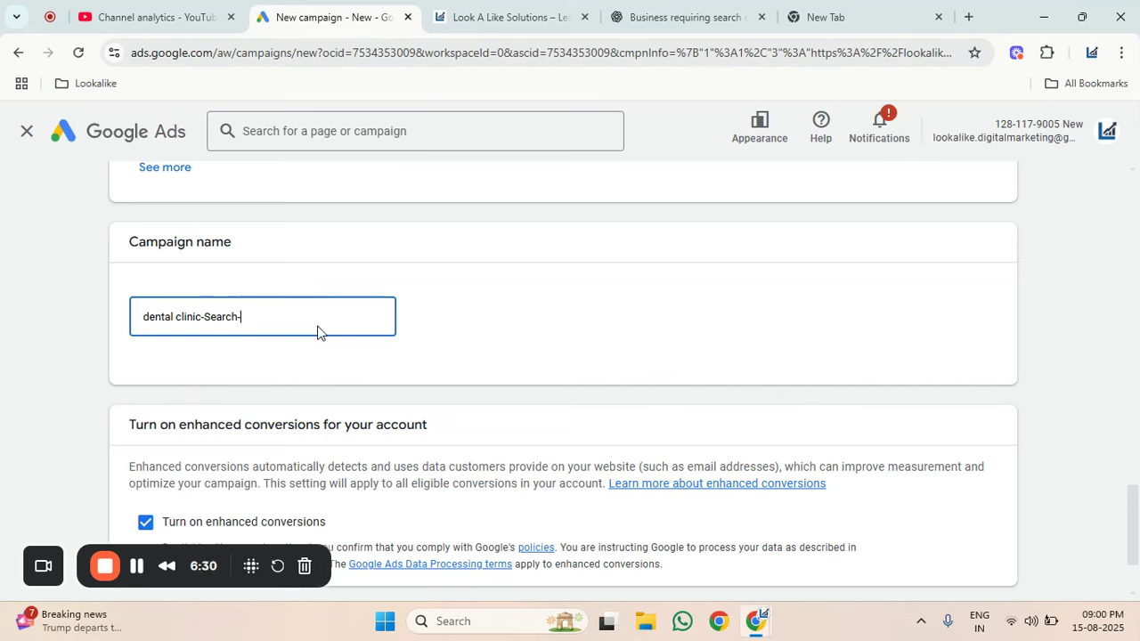
{"action": "type", "text": "Maxclick-"}
{"action": "type", "text": "Bangalore"}
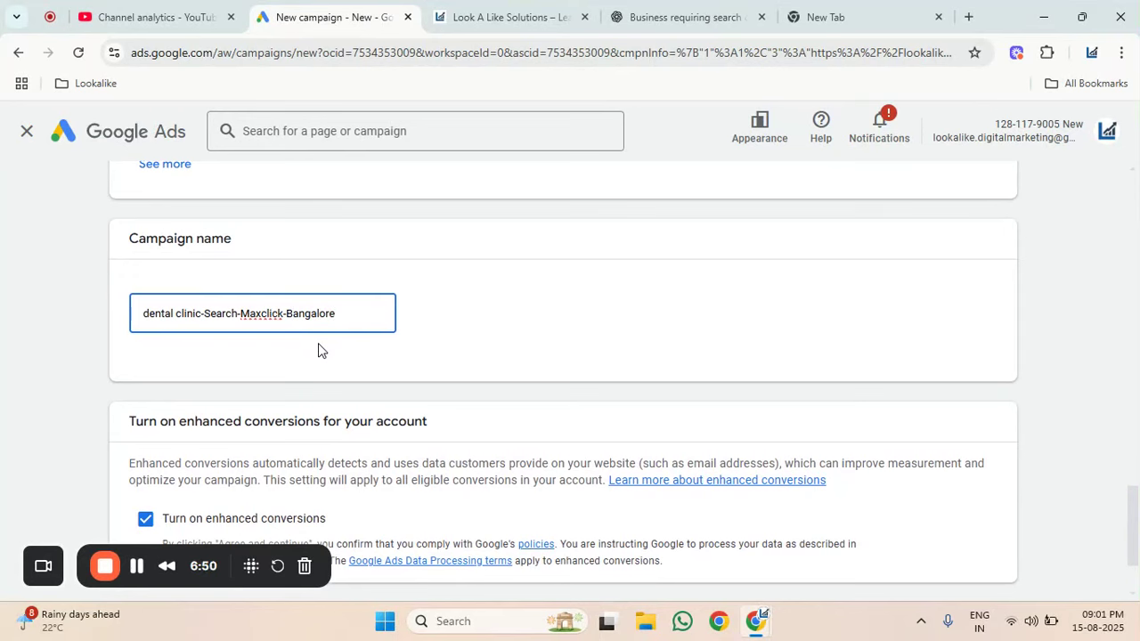
{"action": "type", "text": "-15082020"}
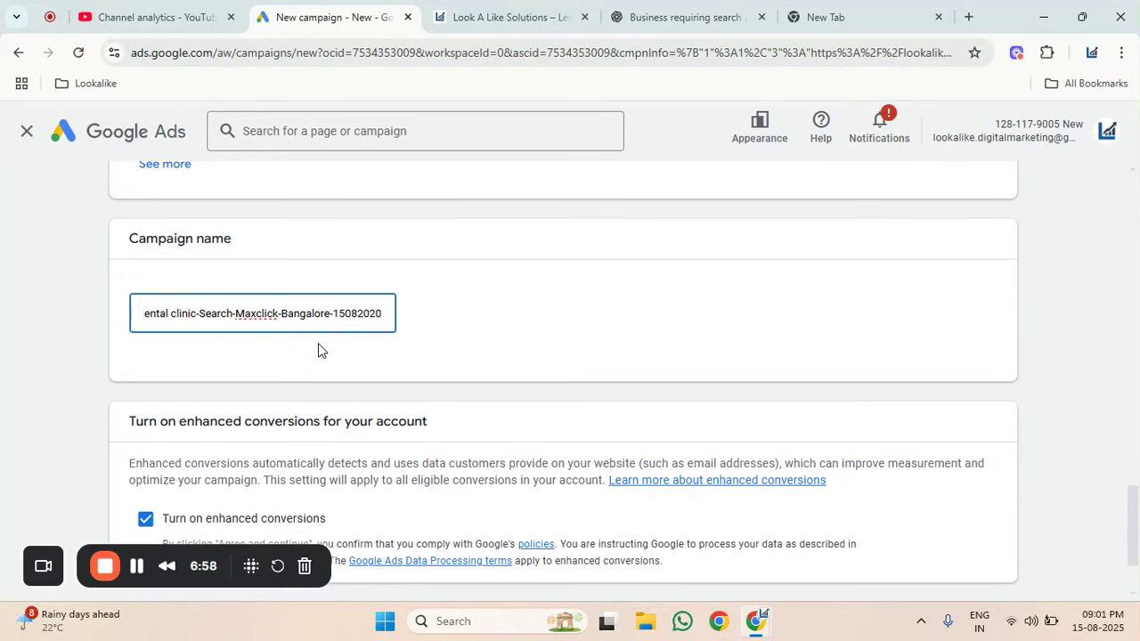
{"action": "key", "text": "BackSpace"}
{"action": "type", "text": "5"}
Remove the space in "dental clinic" within the campaign name so it reads "dentalclinic".
{"action": "key", "text": "Left"}
{"action": "key", "text": "Left"}
{"action": "key", "text": "Left"}
{"action": "key", "text": "Left"}
{"action": "key", "text": "Left"}
{"action": "key", "text": "Left"}
{"action": "key", "text": "Right"}
{"action": "key", "text": "Left"}
{"action": "key", "text": "Right"}
{"action": "key", "text": "Left"}
{"action": "key", "text": "Left"}
{"action": "key", "text": "Left"}
{"action": "key", "text": "Left"}
{"action": "key", "text": "Left"}
{"action": "key", "text": "Left"}
{"action": "key", "text": "BackSpace"}
Insert "-100" between "Maxclick" and "-Bangalore" in the campaign name.
{"action": "key", "text": "Right"}
{"action": "key", "text": "Right"}
{"action": "key", "text": "Right"}
{"action": "key", "text": "Right"}
{"action": "key", "text": "Right"}
{"action": "key", "text": "Right"}
{"action": "key", "text": "Right"}
{"action": "key", "text": "Right"}
{"action": "key", "text": "Right"}
{"action": "key", "text": "Right"}
{"action": "key", "text": "Right"}
{"action": "key", "text": "Right"}
{"action": "key", "text": "Right"}
{"action": "key", "text": "Right"}
{"action": "key", "text": "Right"}
{"action": "key", "text": "Right"}
{"action": "key", "text": "Right"}
{"action": "key", "text": "Right"}
{"action": "key", "text": "Right"}
{"action": "key", "text": "Right"}
{"action": "key", "text": "Right"}
{"action": "key", "text": "Right"}
{"action": "type", "text": "-"}
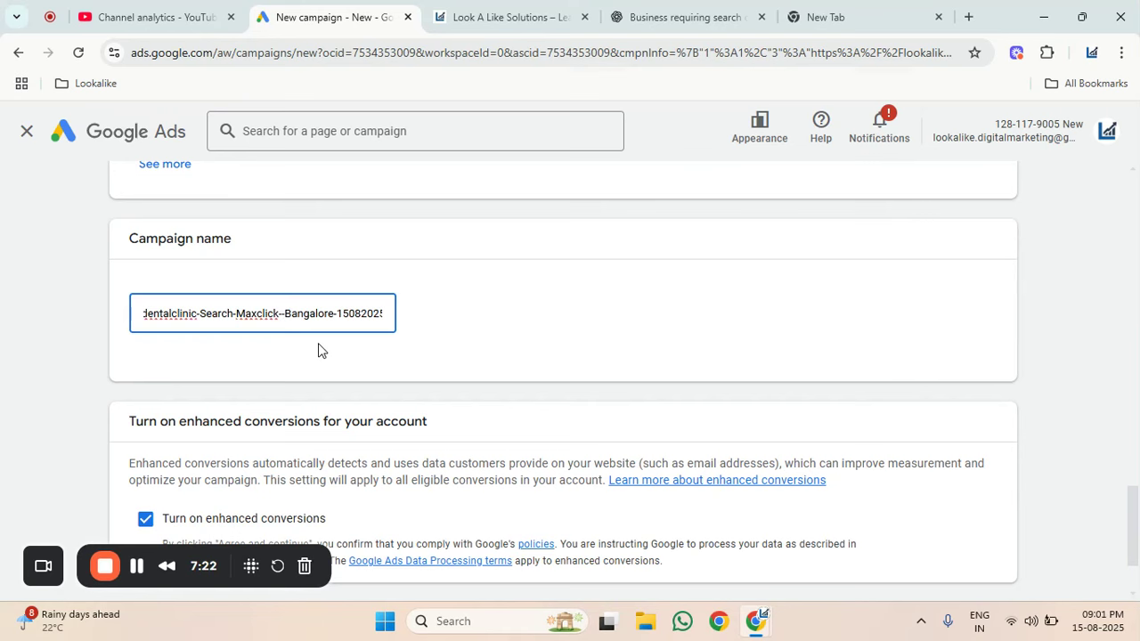
{"action": "type", "text": "10"}
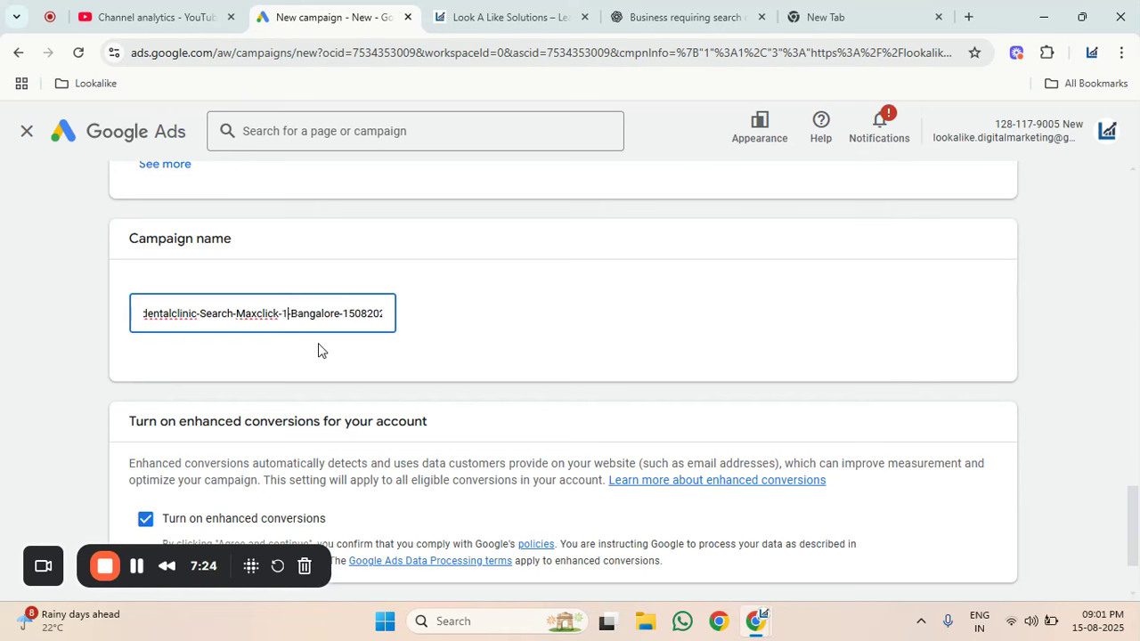
{"action": "type", "text": "0"}
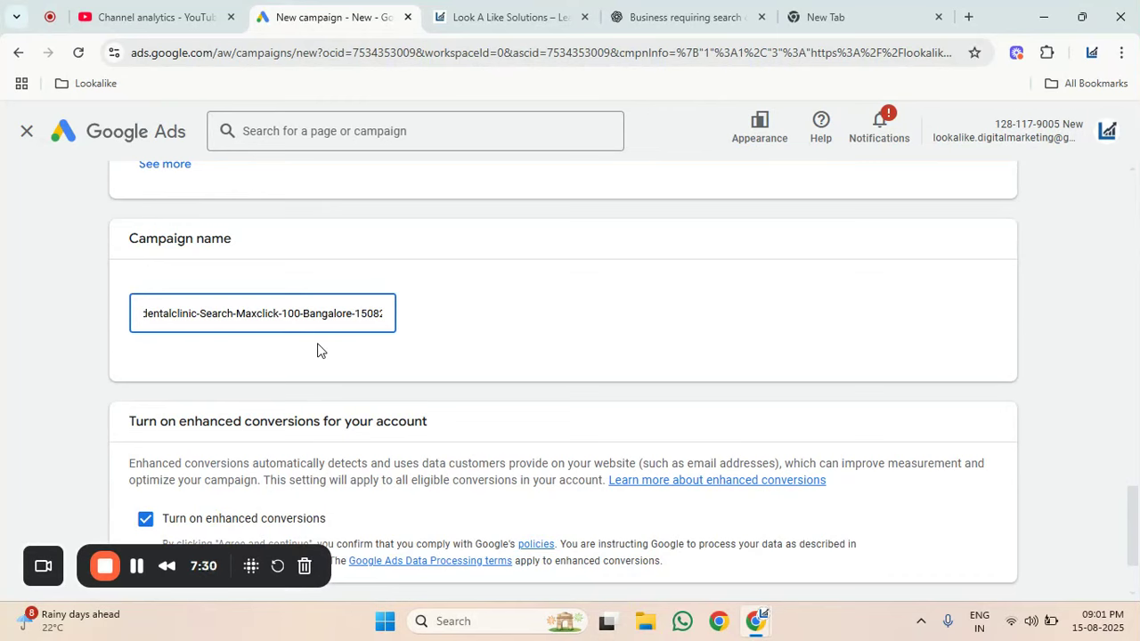
{"action": "left_click", "coordinate": [516, 328]}
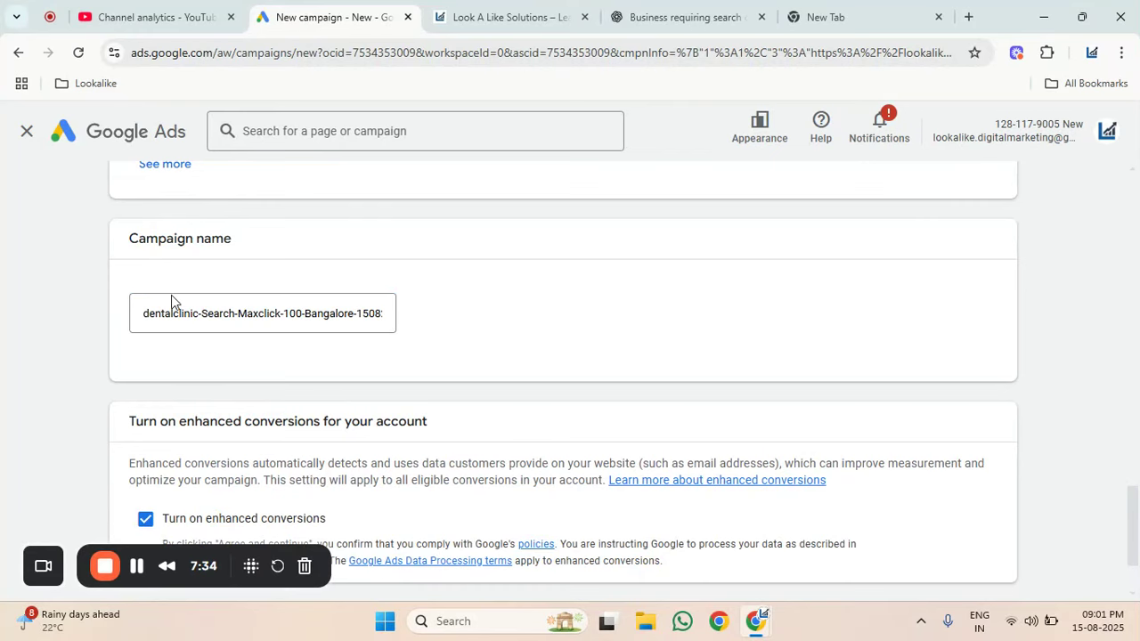
Turn off enhanced conversions for the account and continue to the bidding settings.
{"action": "scroll", "coordinate": [503, 320], "scroll_direction": "down", "scroll_amount": 1}
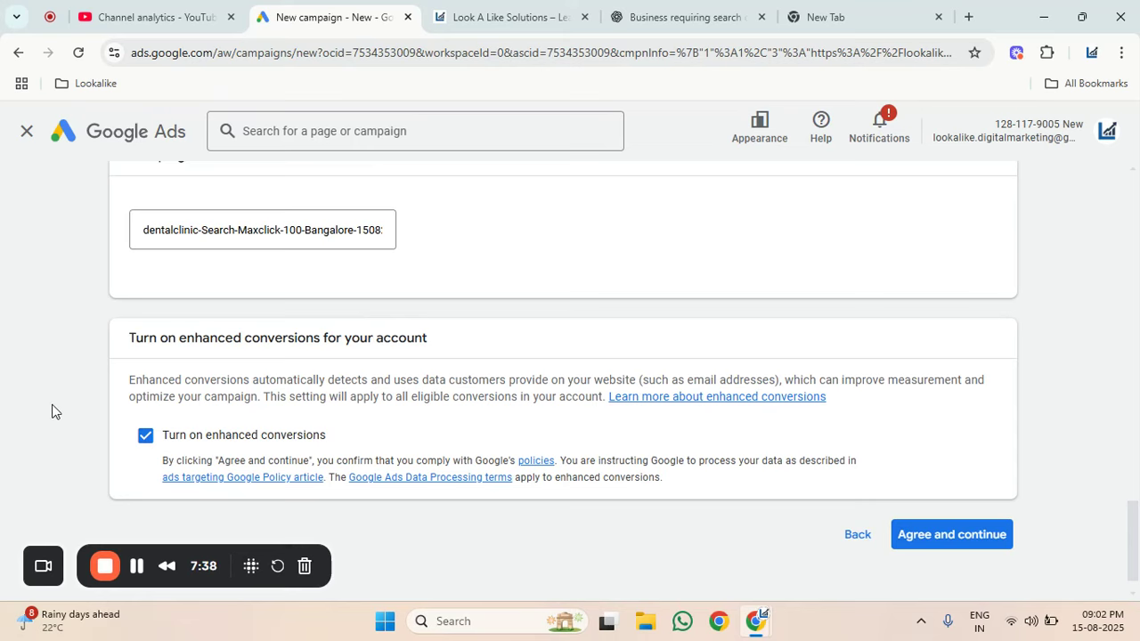
{"action": "scroll", "coordinate": [52, 411], "scroll_direction": "down", "scroll_amount": 1}
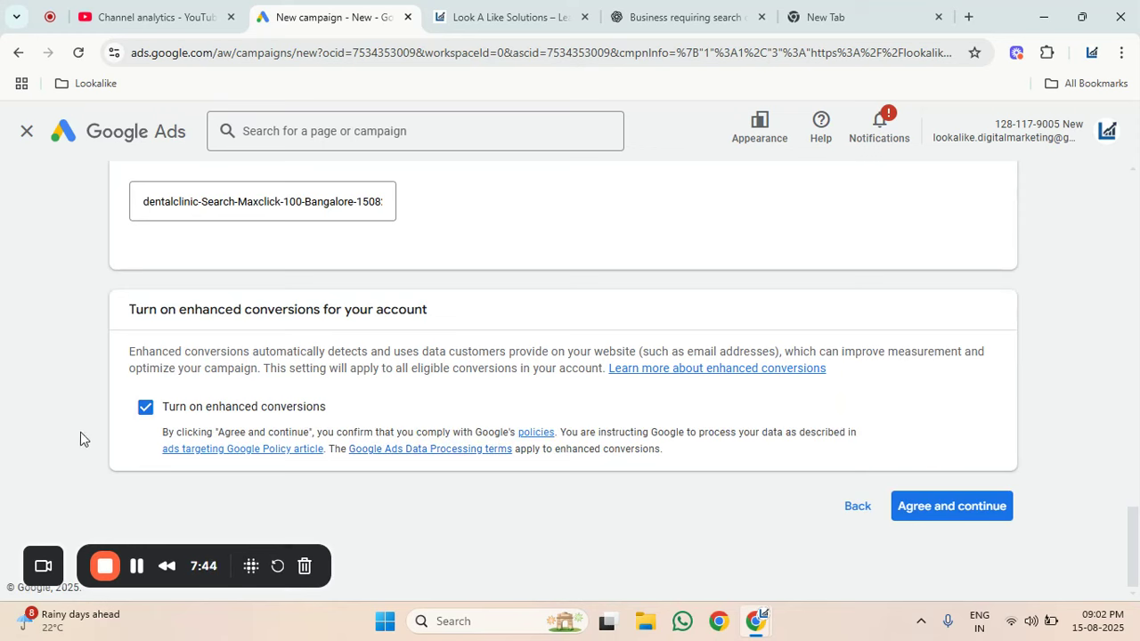
{"action": "left_click", "coordinate": [150, 413]}
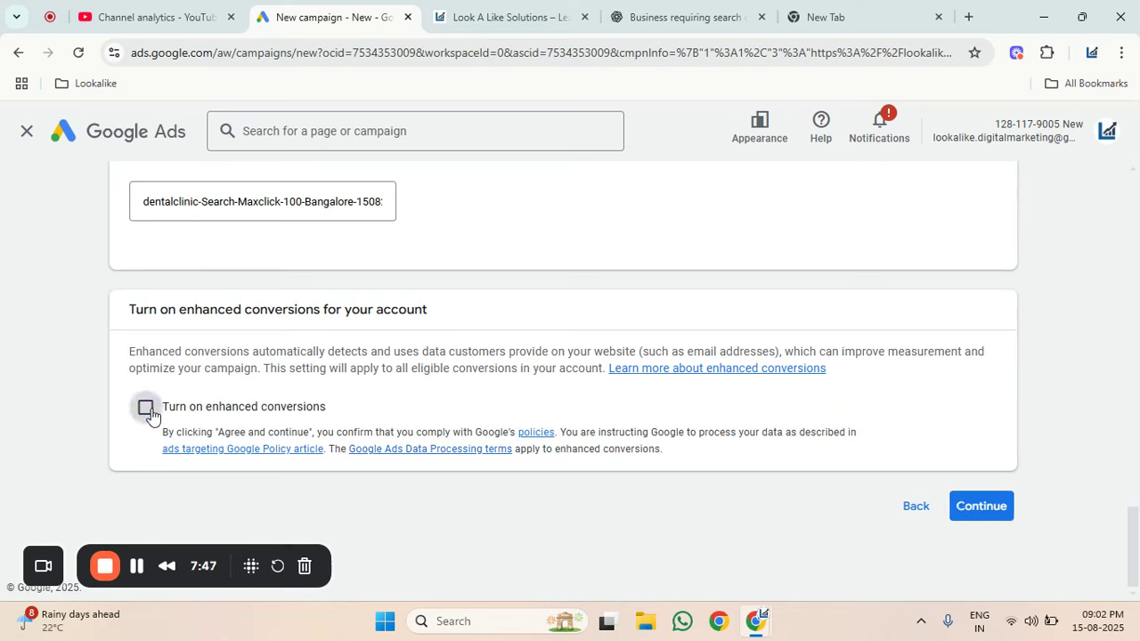
{"action": "left_click", "coordinate": [998, 523]}
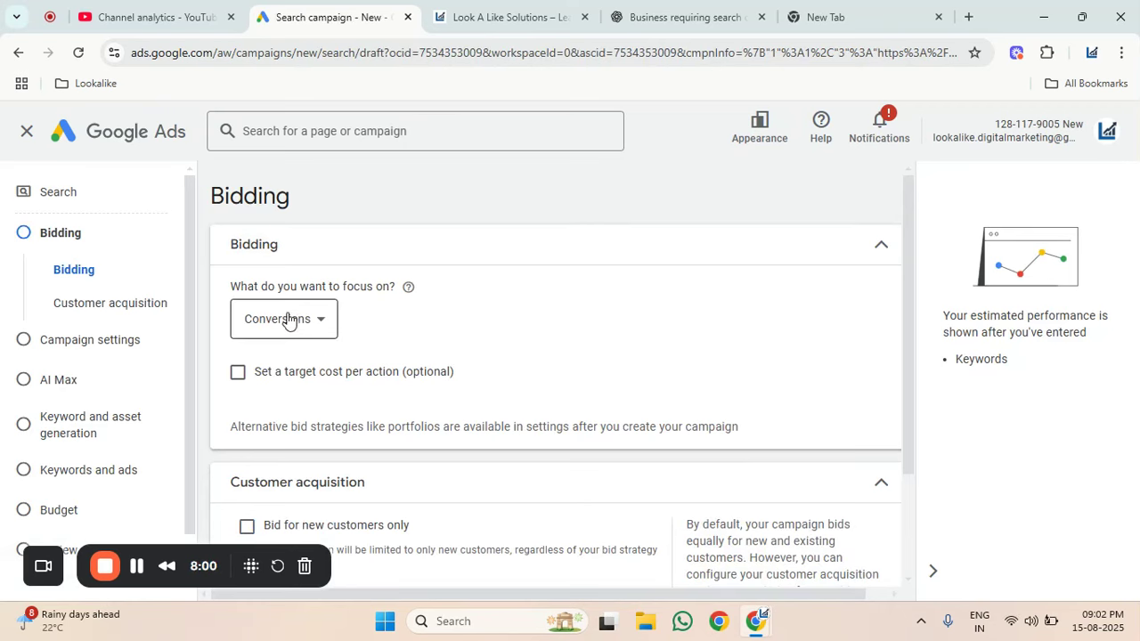
Set the bidding focus to Clicks and proceed to the campaign settings.
{"action": "left_click", "coordinate": [313, 333]}
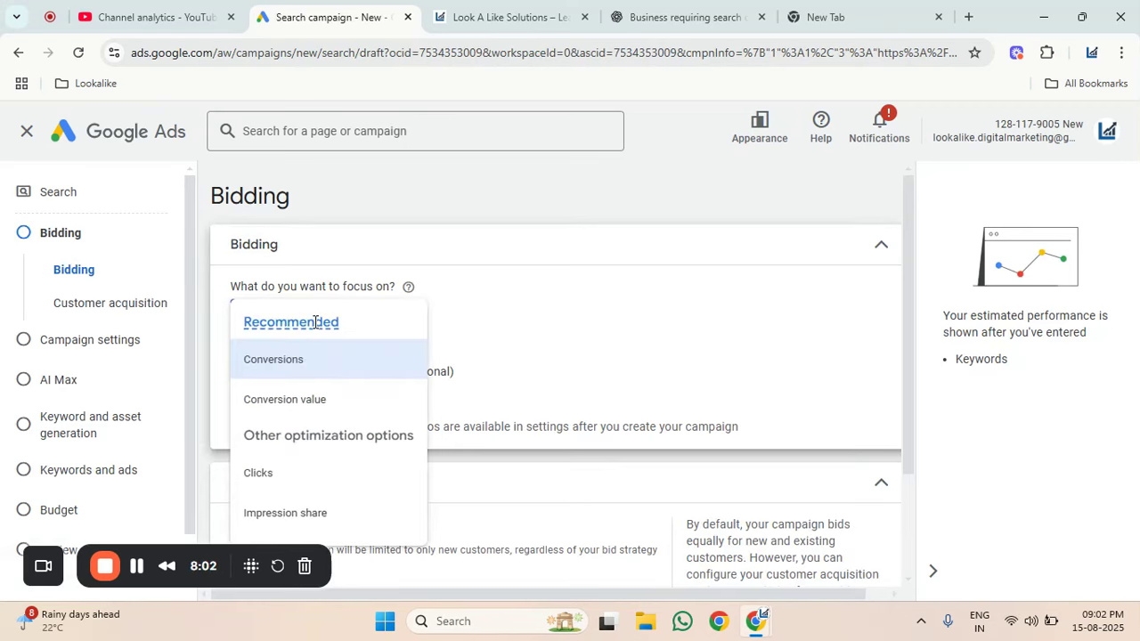
{"action": "left_click", "coordinate": [265, 481]}
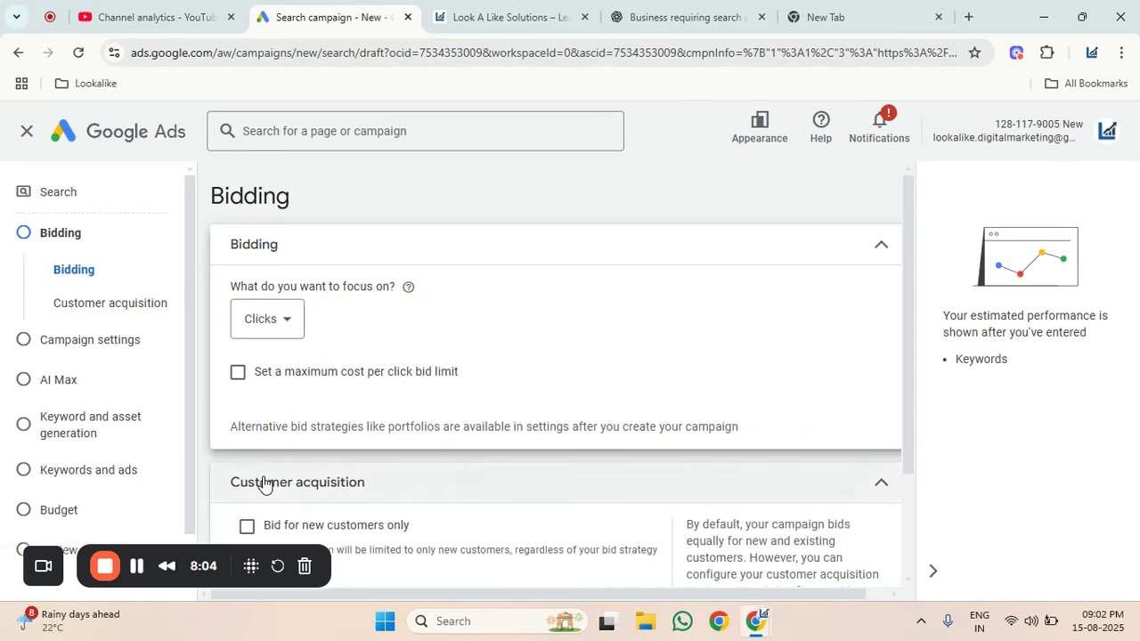
{"action": "scroll", "coordinate": [560, 339], "scroll_direction": "down", "scroll_amount": 2}
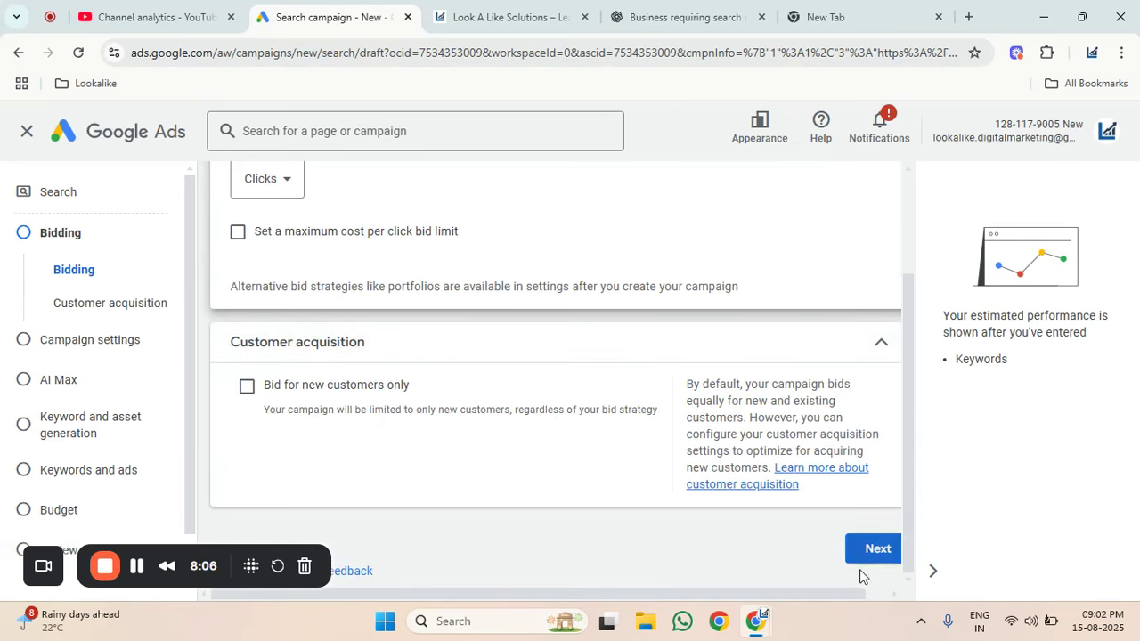
{"action": "left_click", "coordinate": [933, 577]}
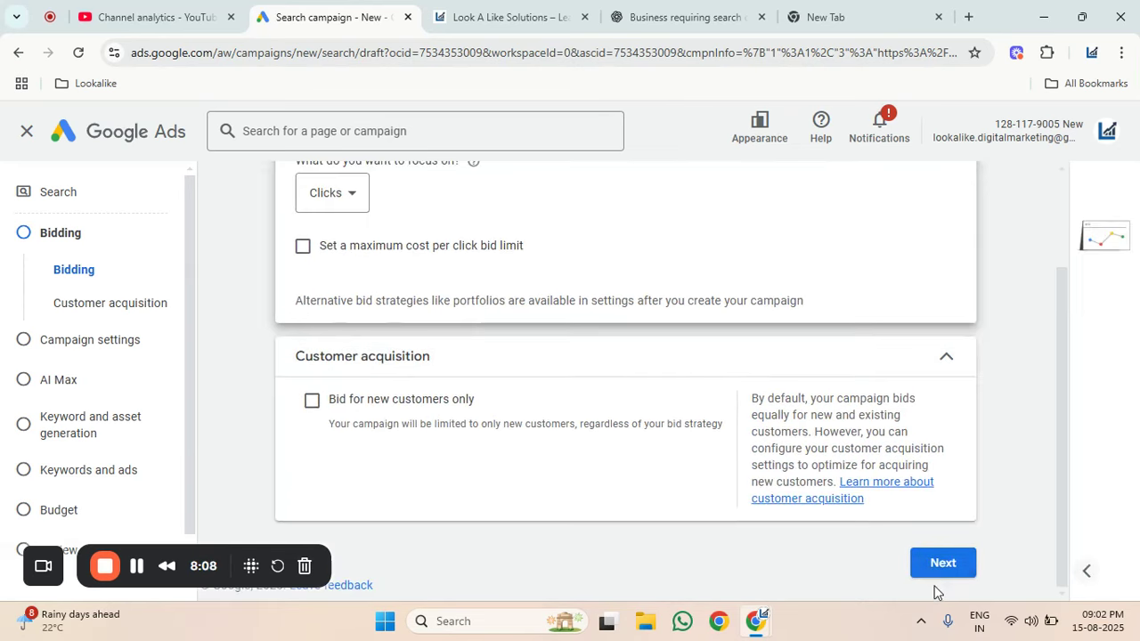
{"action": "left_click", "coordinate": [943, 563]}
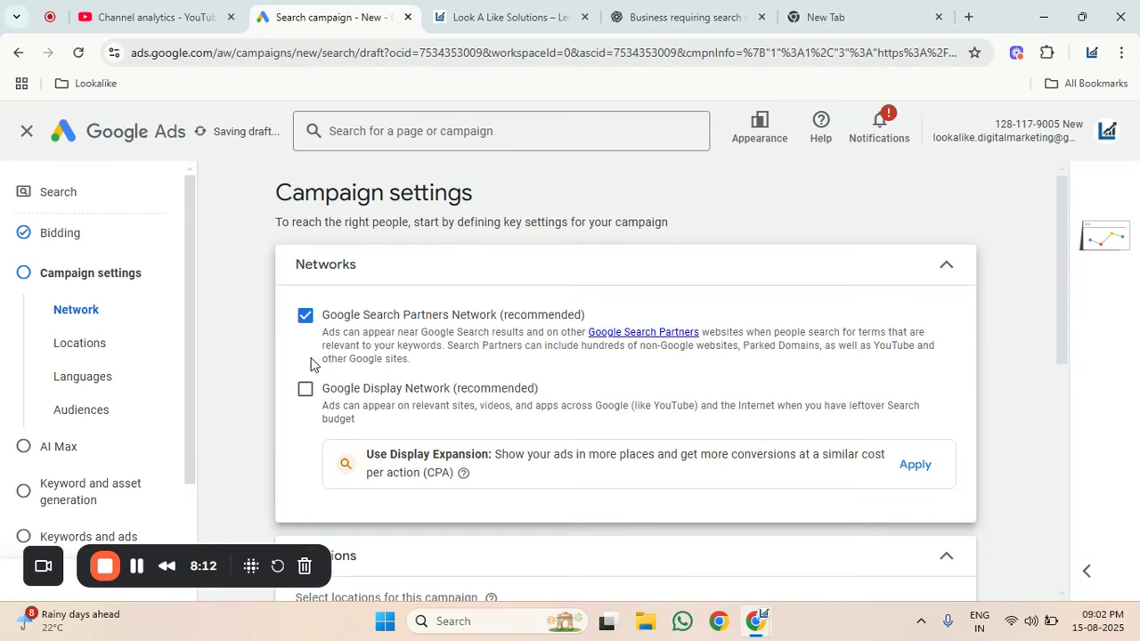
Exclude the Google Search Partners Network from the campaign and hide the missing GSTIN notice.
{"action": "left_click", "coordinate": [305, 318]}
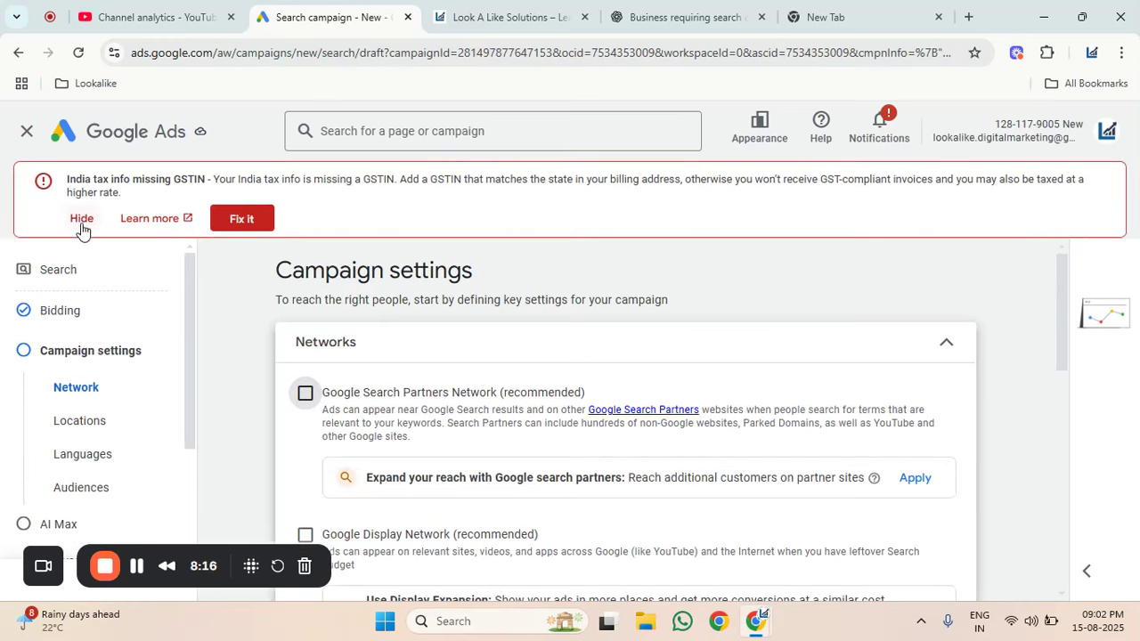
{"action": "left_click", "coordinate": [81, 219]}
Target the campaign at Bengaluru, Karnataka, India as the entered location, and proceed to the AI Max settings.
{"action": "scroll", "coordinate": [204, 326], "scroll_direction": "down", "scroll_amount": 5}
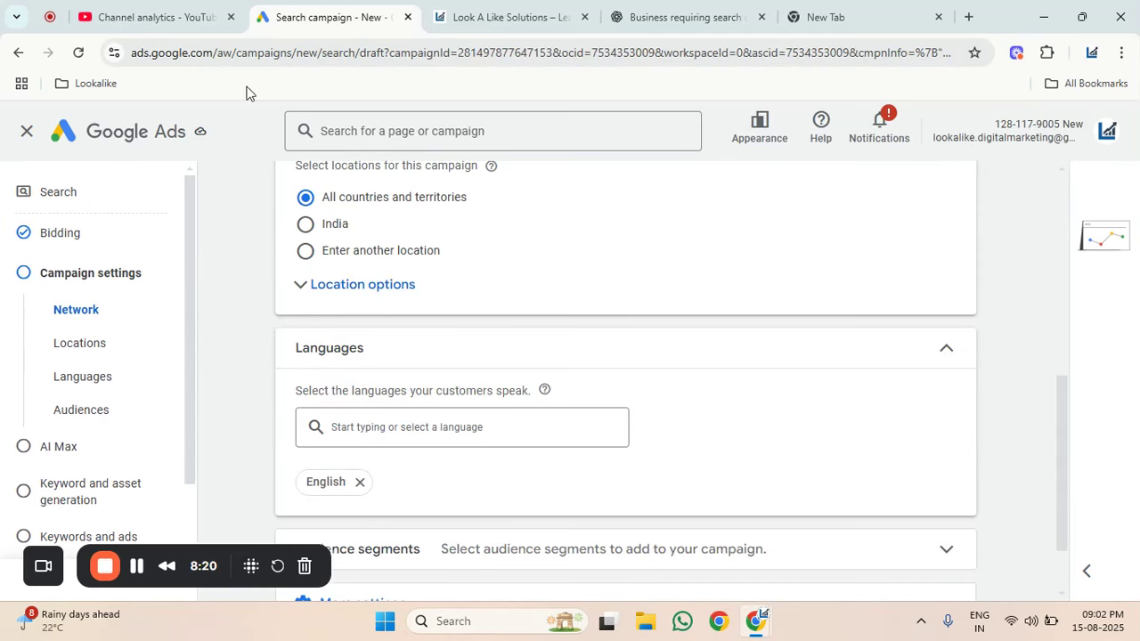
{"action": "left_click", "coordinate": [381, 251]}
{"action": "left_click", "coordinate": [425, 305]}
{"action": "type", "text": "banga"}
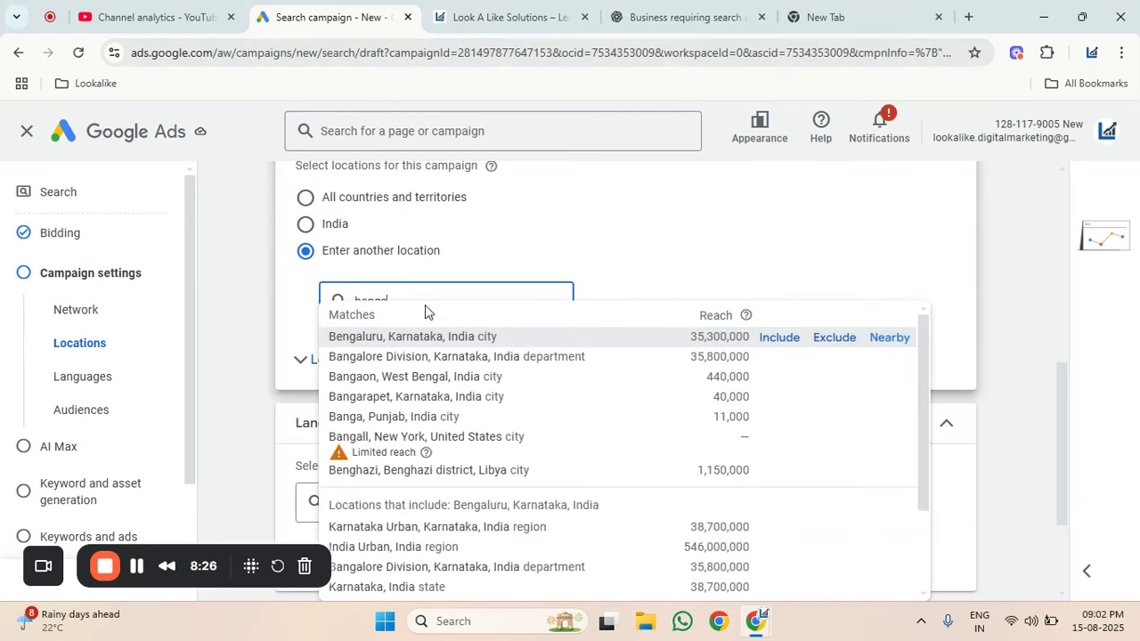
{"action": "type", "text": "l"}
{"action": "left_click", "coordinate": [776, 342]}
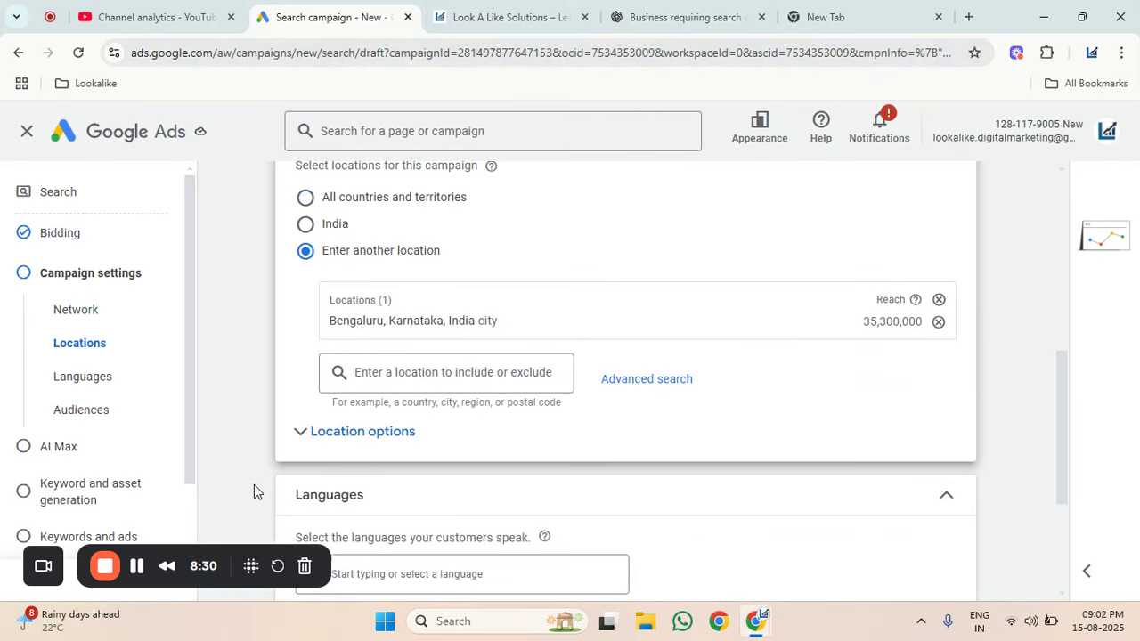
{"action": "scroll", "coordinate": [253, 484], "scroll_direction": "down", "scroll_amount": 3}
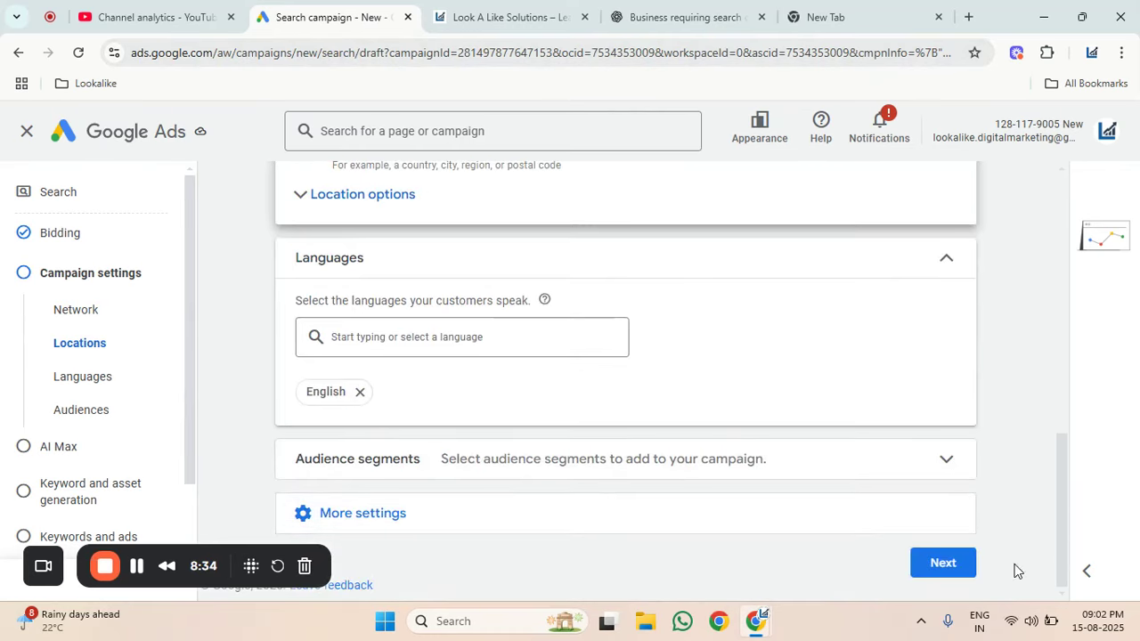
{"action": "left_click", "coordinate": [955, 564]}
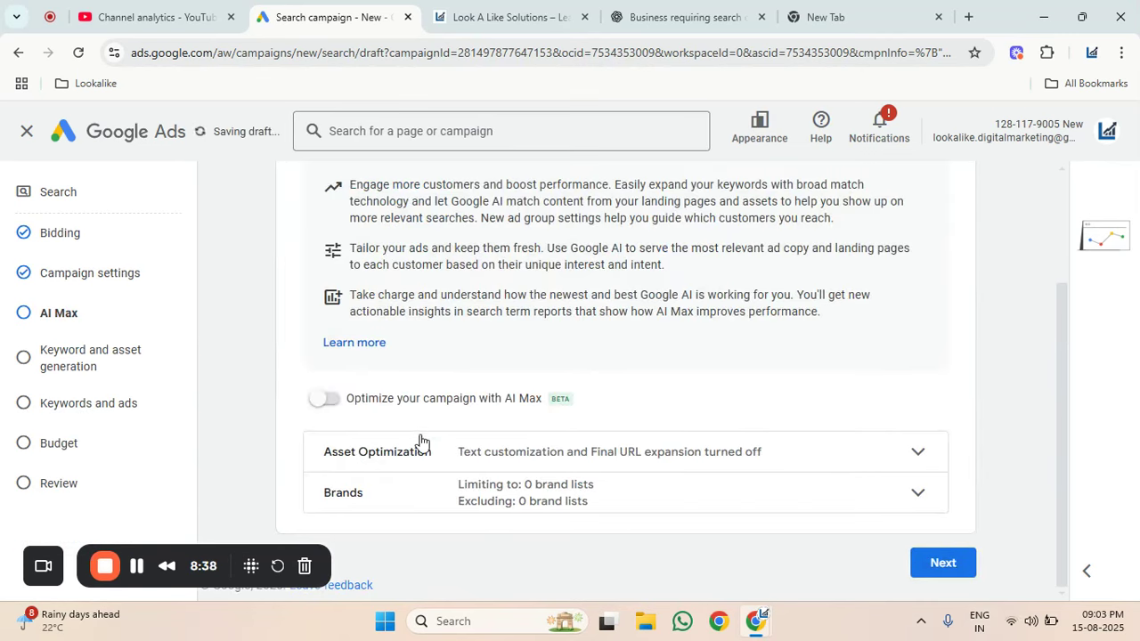
Review the AI Max section, leave the optimization off, and continue to keyword and asset generation.
{"action": "scroll", "coordinate": [543, 417], "scroll_direction": "up", "scroll_amount": 3}
{"action": "scroll", "coordinate": [543, 417], "scroll_direction": "down", "scroll_amount": 3}
{"action": "scroll", "coordinate": [543, 417], "scroll_direction": "up", "scroll_amount": 3}
{"action": "scroll", "coordinate": [543, 417], "scroll_direction": "down", "scroll_amount": 3}
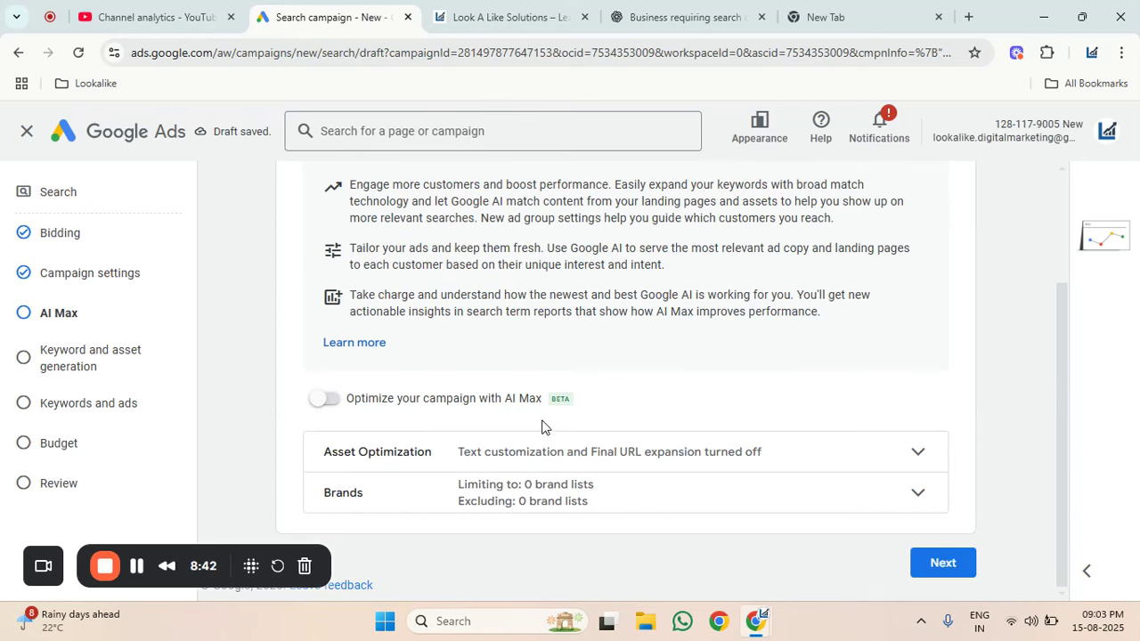
{"action": "left_click", "coordinate": [940, 568]}
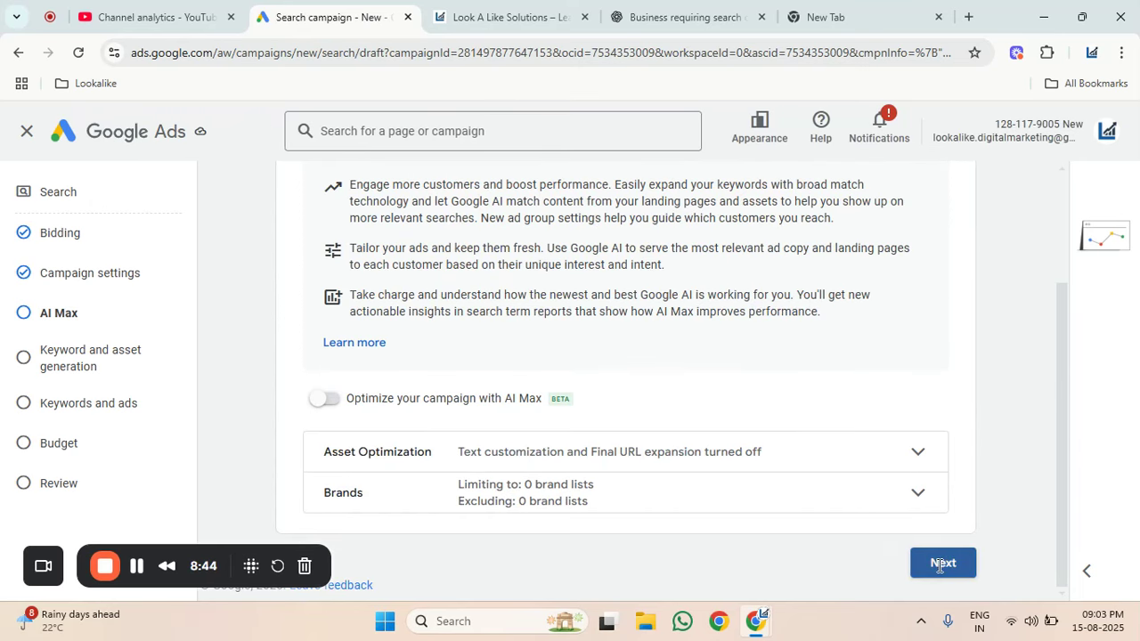
Skip the AI keyword and asset generation and close the Chat assistant on the Keywords and ads page.
{"action": "scroll", "coordinate": [656, 407], "scroll_direction": "down", "scroll_amount": 2}
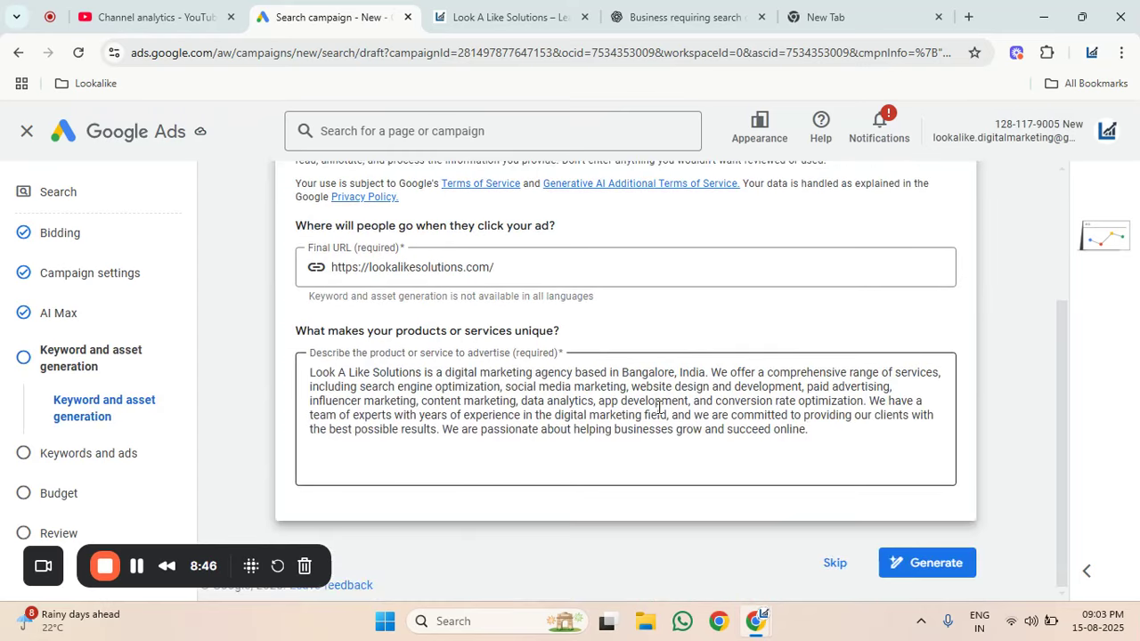
{"action": "scroll", "coordinate": [506, 322], "scroll_direction": "up", "scroll_amount": 1}
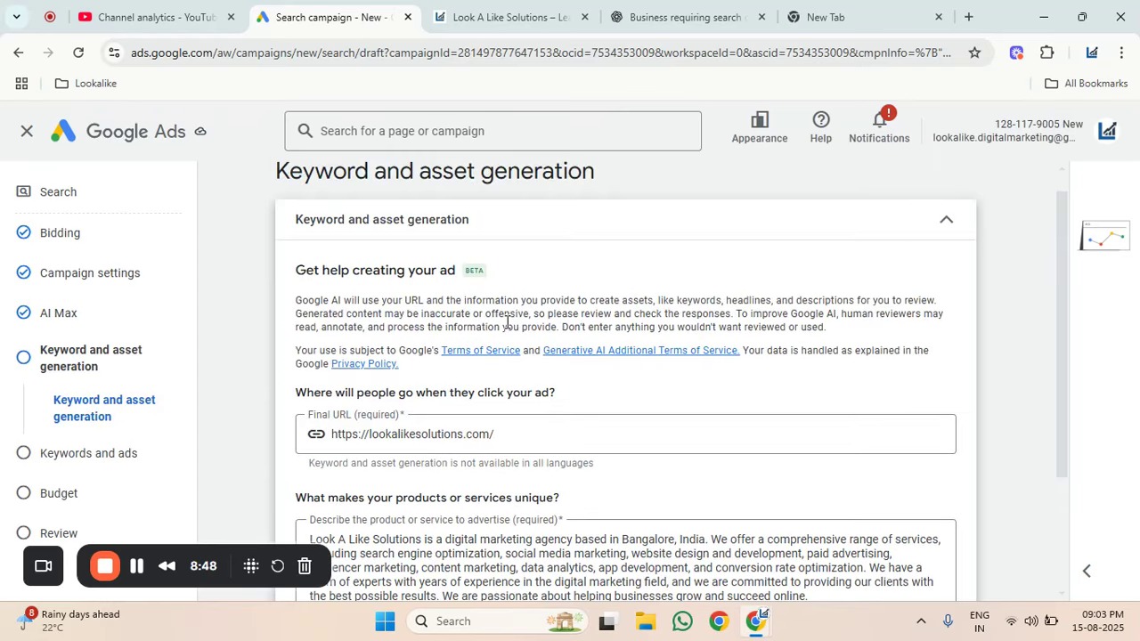
{"action": "scroll", "coordinate": [508, 334], "scroll_direction": "down", "scroll_amount": 1}
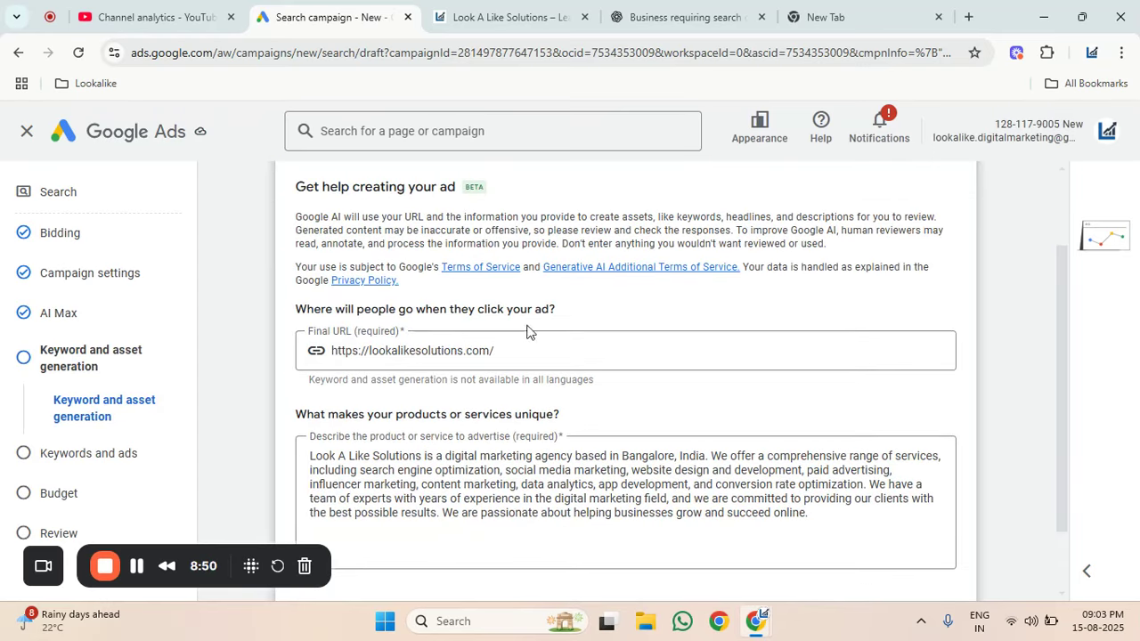
{"action": "scroll", "coordinate": [775, 369], "scroll_direction": "down", "scroll_amount": 2}
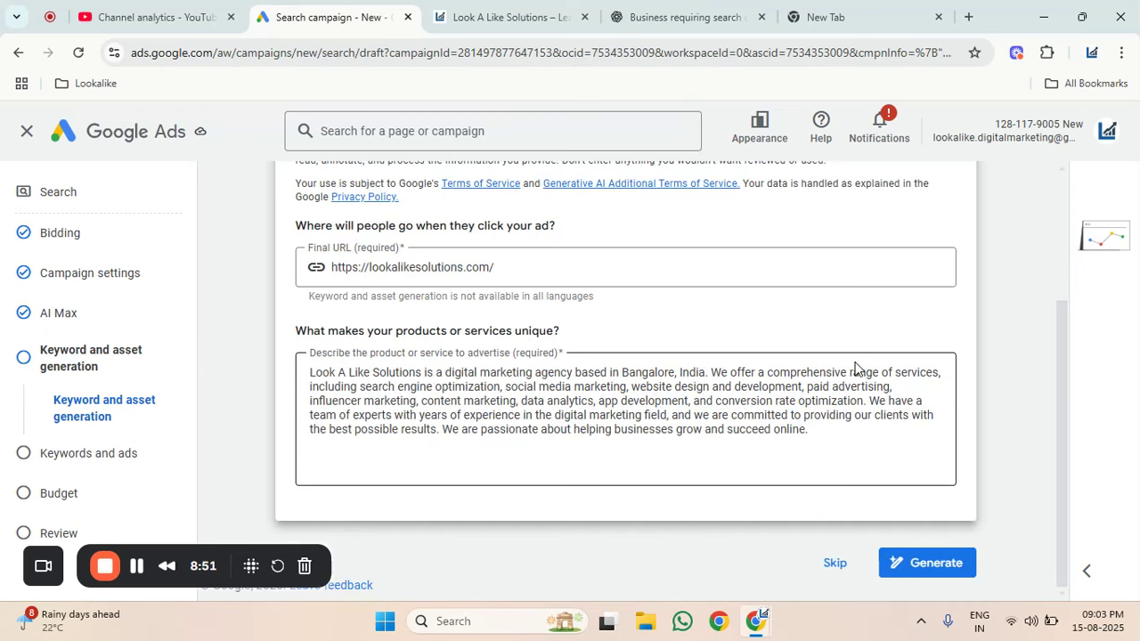
{"action": "left_click", "coordinate": [836, 564]}
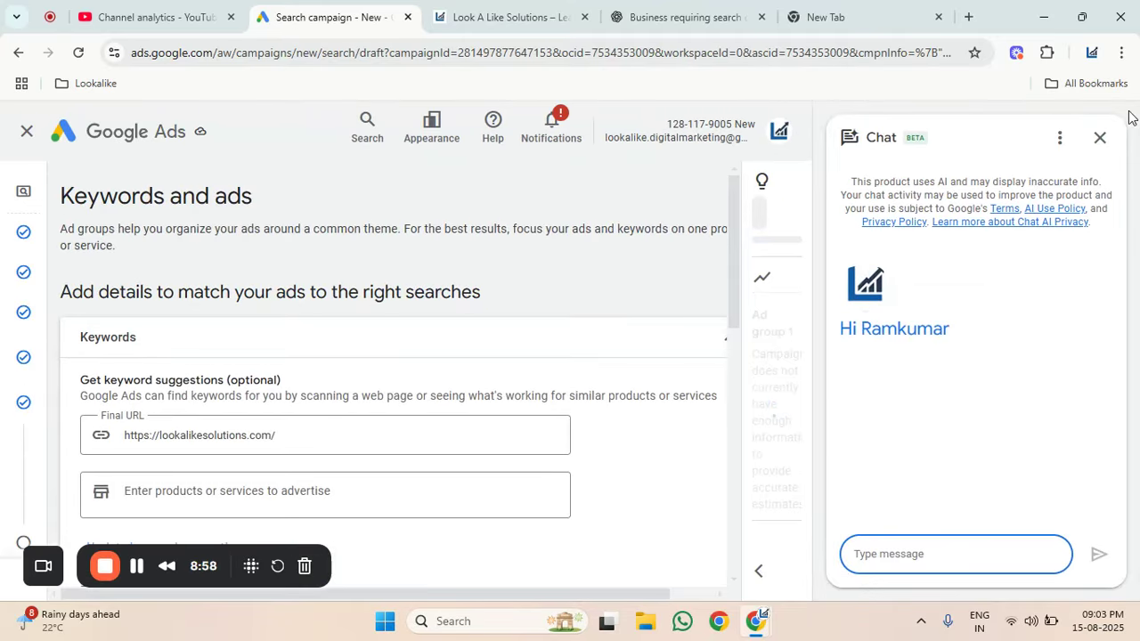
{"action": "left_click", "coordinate": [1100, 137]}
Clear all the suggested keywords from the ad group's keyword list.
{"action": "scroll", "coordinate": [485, 373], "scroll_direction": "down", "scroll_amount": 3}
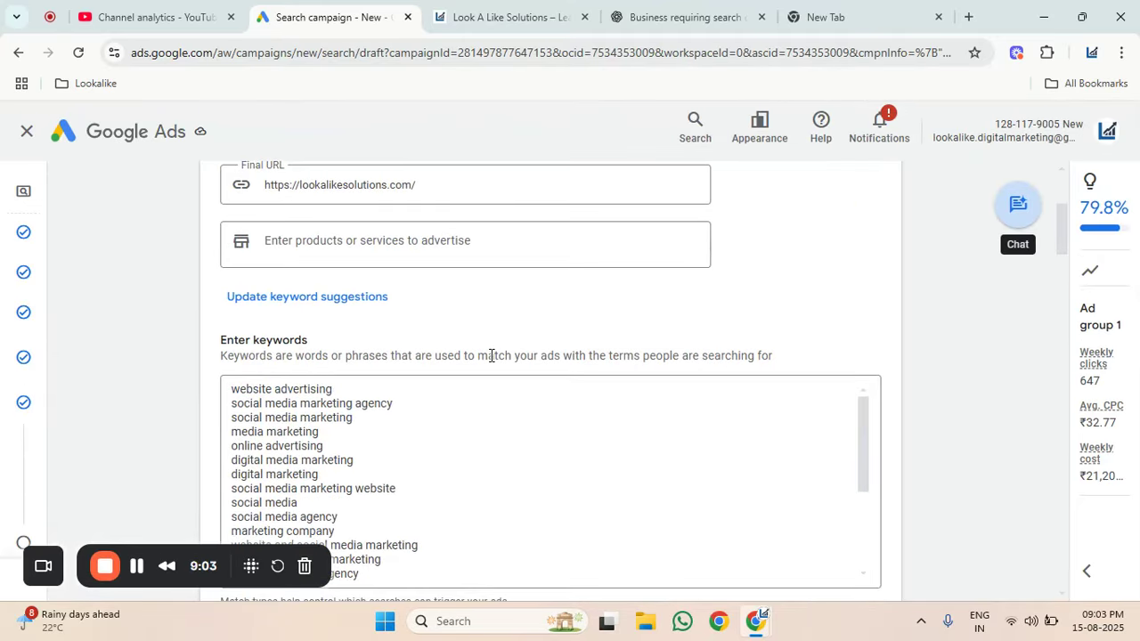
{"action": "scroll", "coordinate": [491, 355], "scroll_direction": "down", "scroll_amount": 1}
{"action": "left_click", "coordinate": [483, 406]}
{"action": "key", "text": "ctrl+a"}
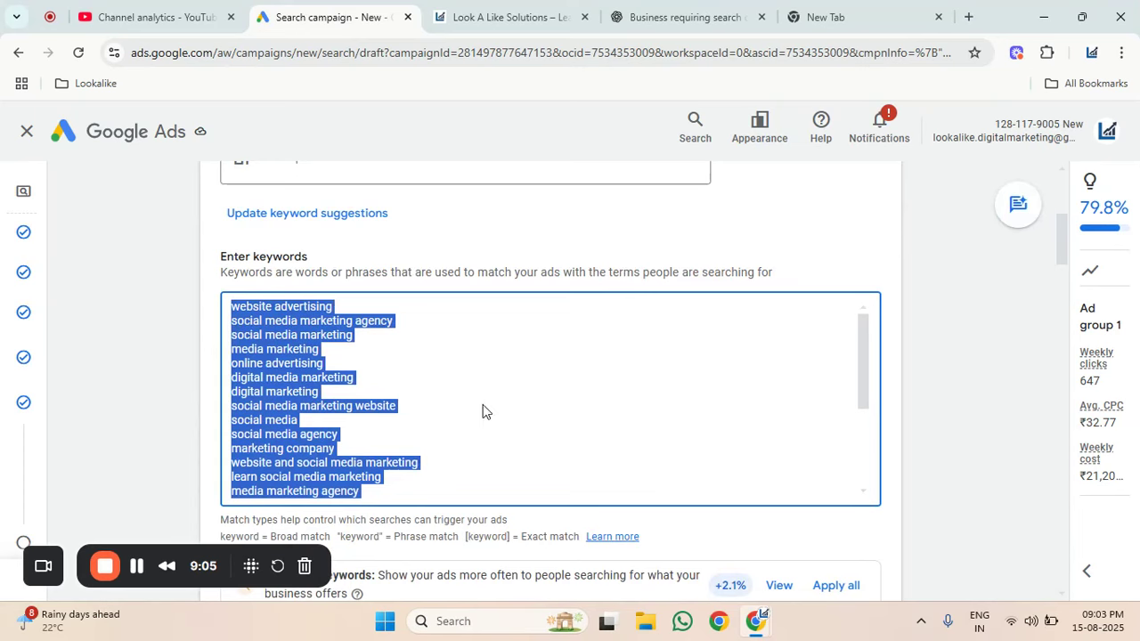
{"action": "key", "text": "BackSpace"}
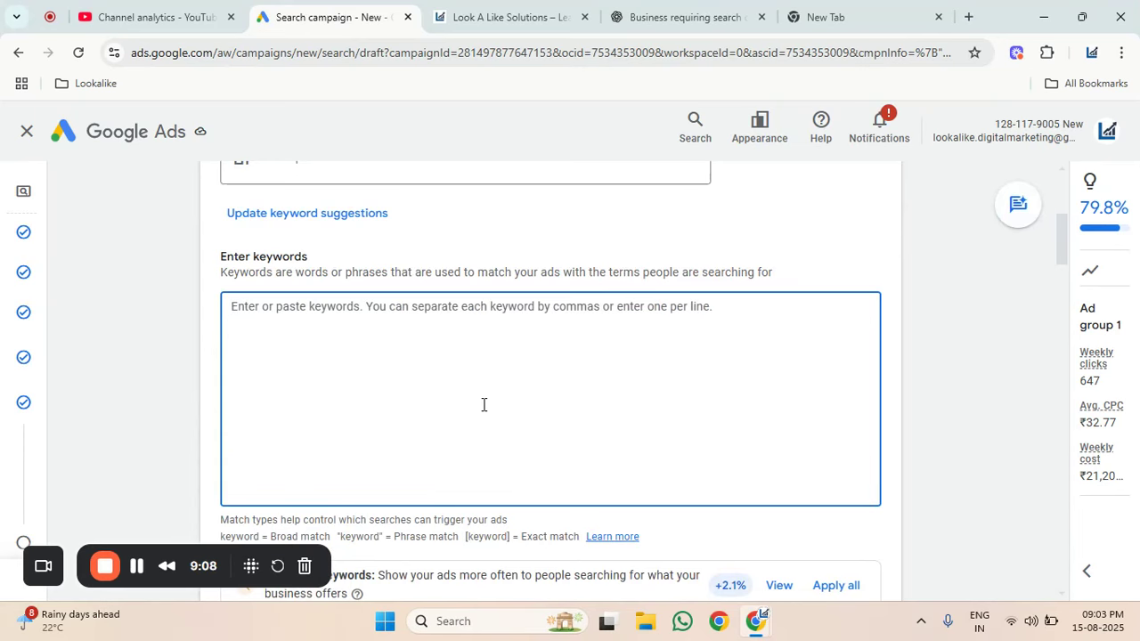
Switch to the ChatGPT conversation about the dental clinic and send the prompt "give few keyowrds customers search".
{"action": "left_click", "coordinate": [703, 25]}
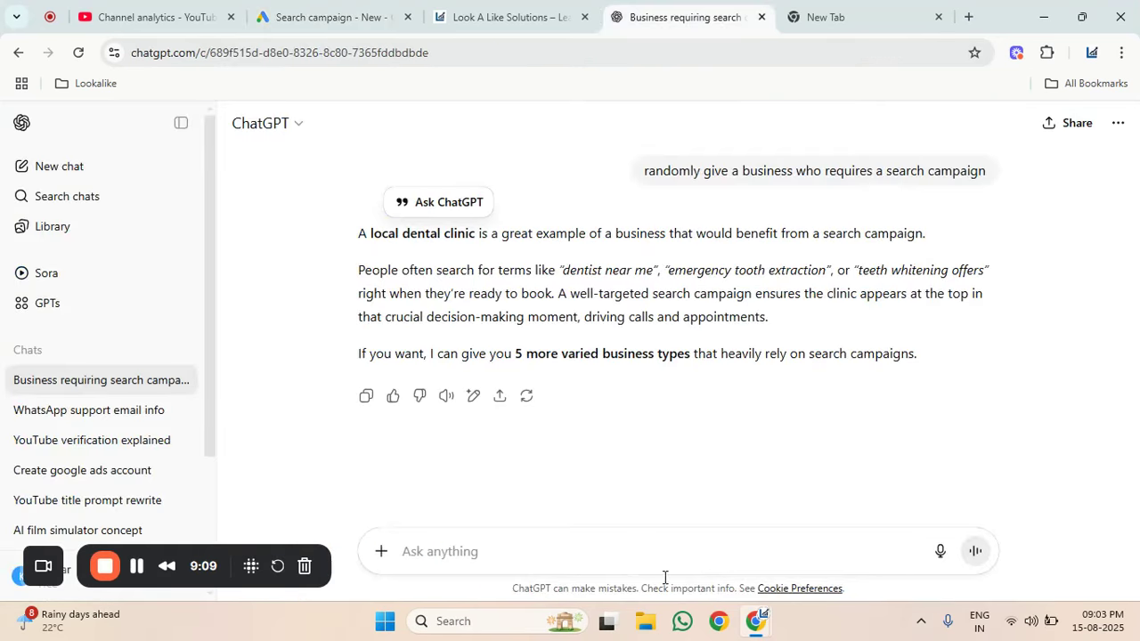
{"action": "left_click", "coordinate": [542, 559]}
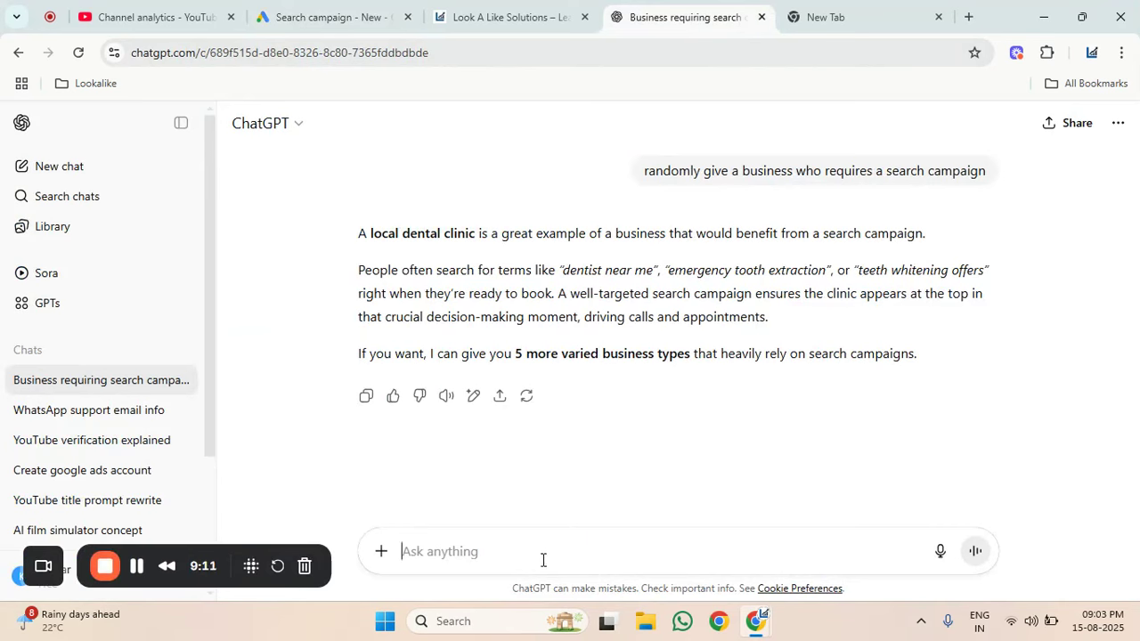
{"action": "type", "text": "give few keyowrd"}
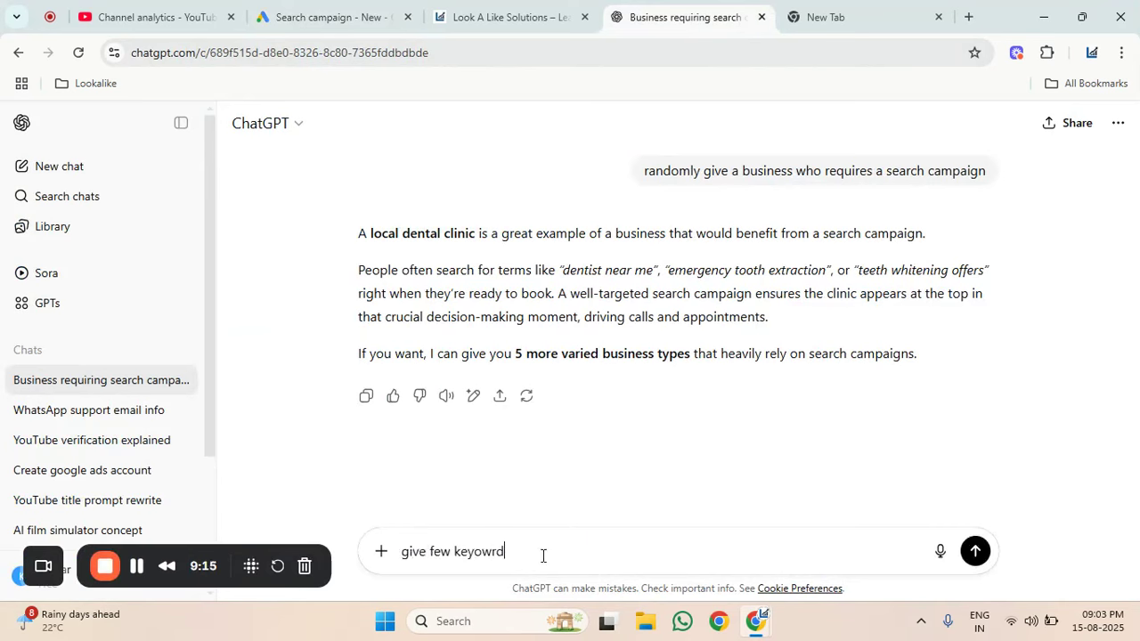
{"action": "type", "text": "s customers search"}
{"action": "key", "text": "Return"}
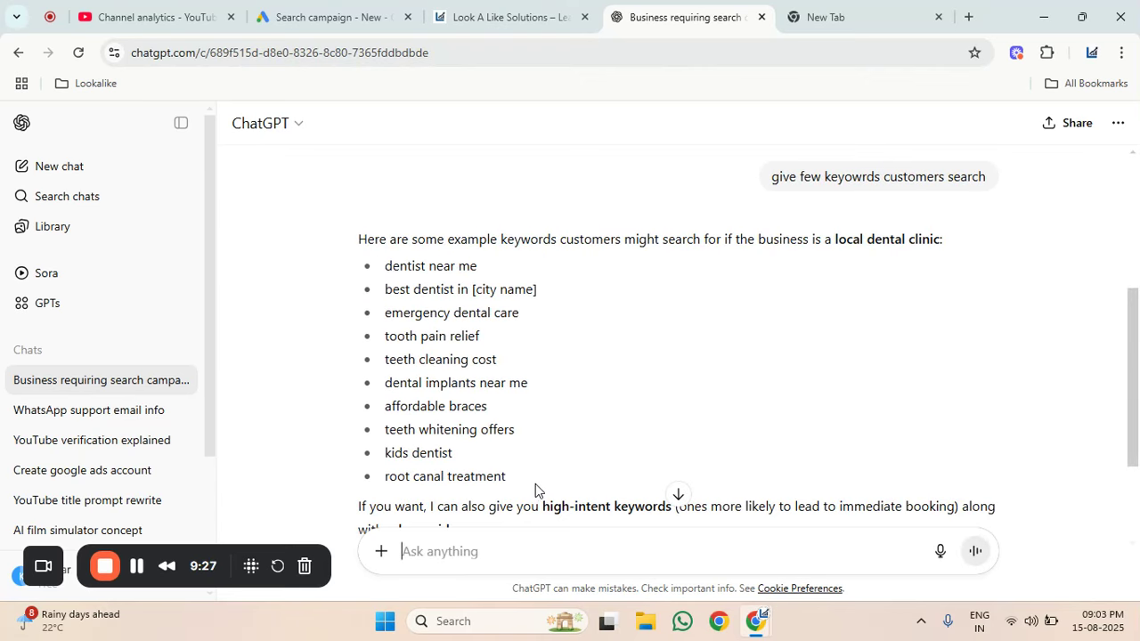
Copy the keyword list from "dentist near me" to "root canal treatment" into the Google Ads keyword field.
{"action": "left_click_drag", "start_coordinate": [533, 481], "coordinate": [366, 276]}
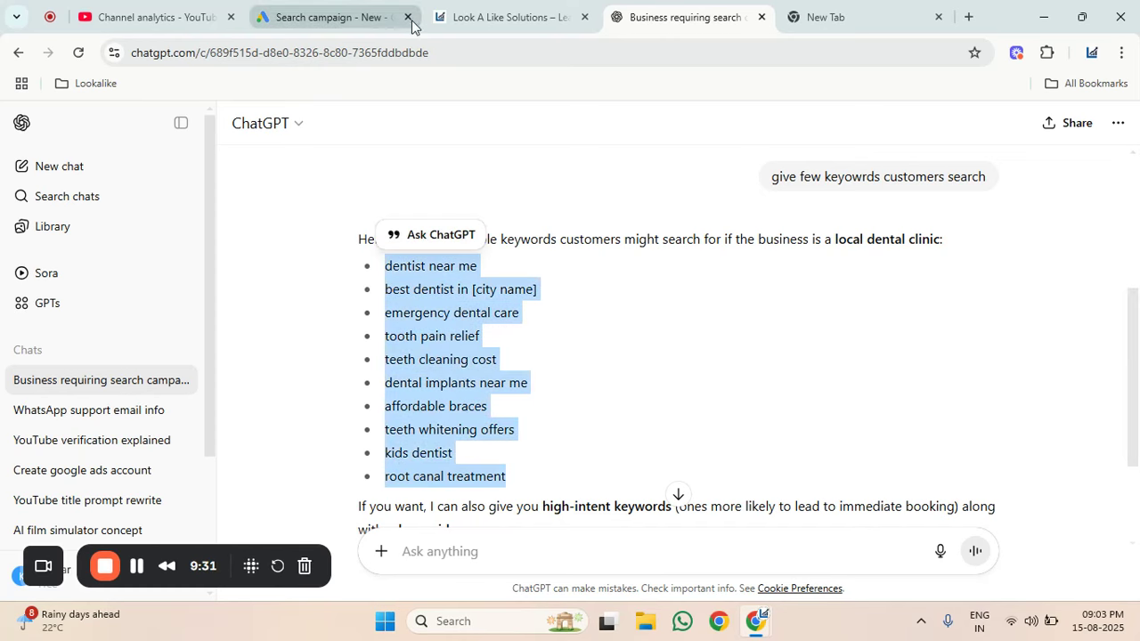
{"action": "left_click", "coordinate": [345, 17]}
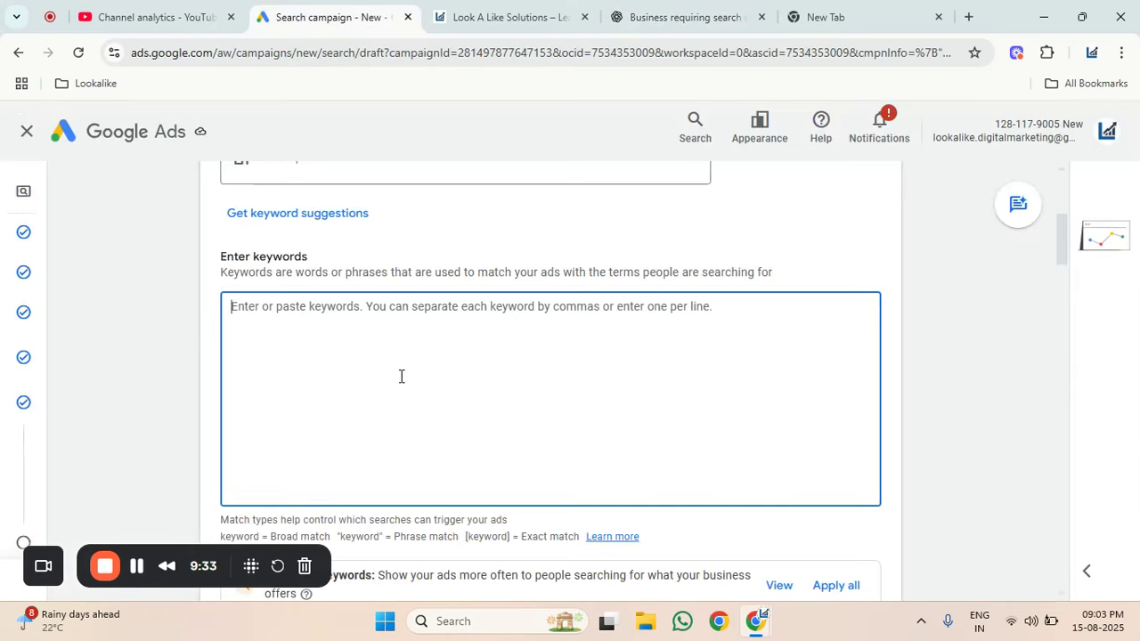
{"action": "key", "text": "ctrl+v"}
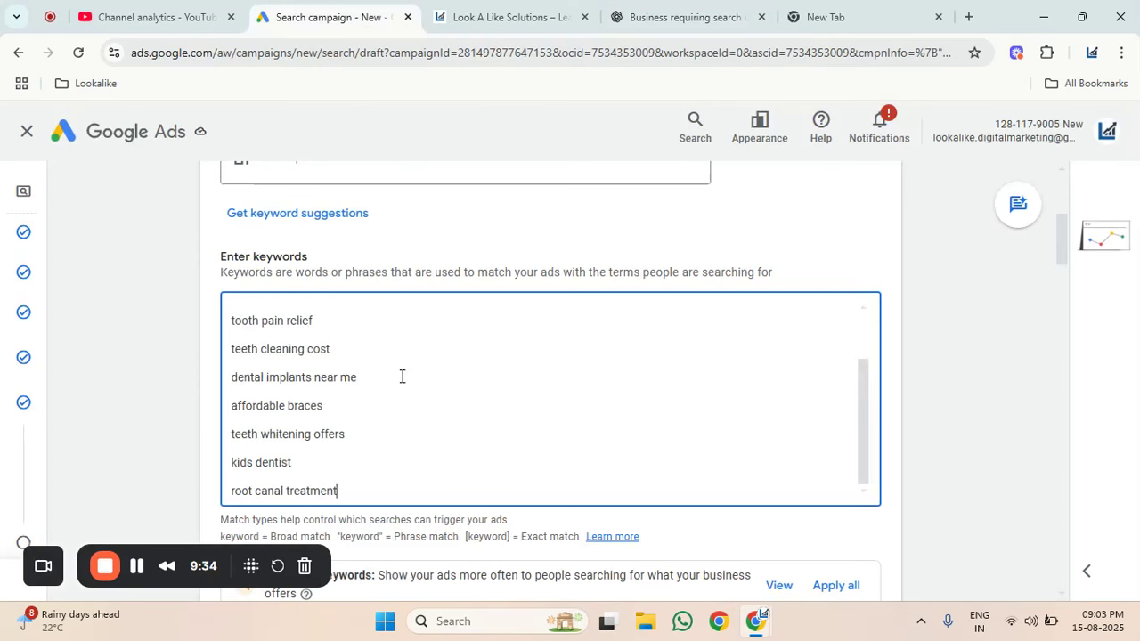
{"action": "scroll", "coordinate": [403, 419], "scroll_direction": "up", "scroll_amount": 3}
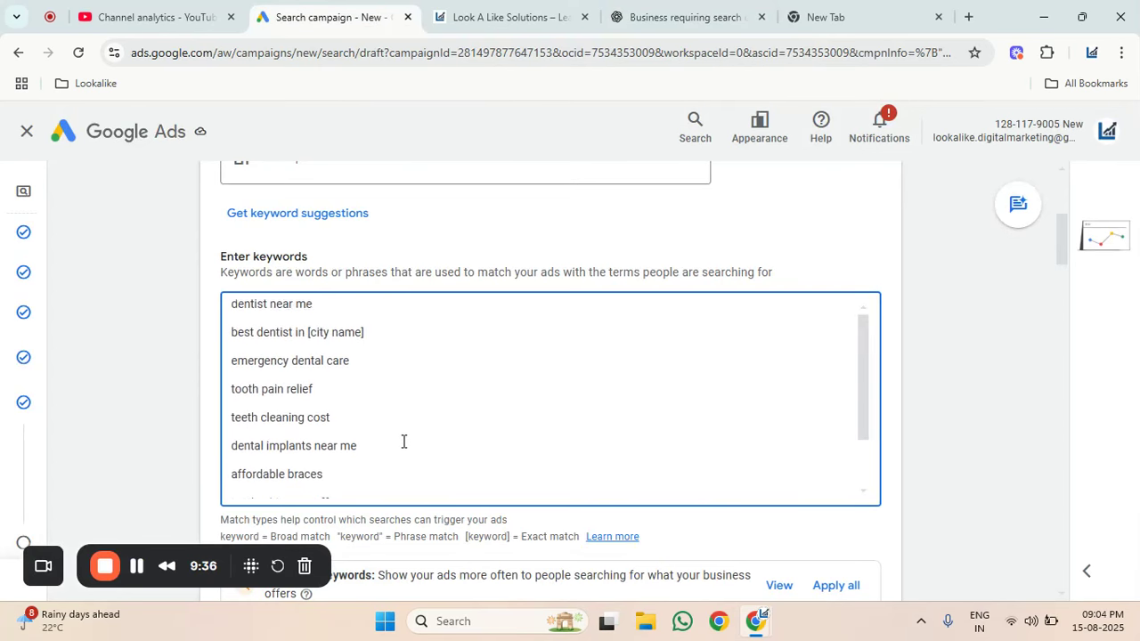
Replace the "[city name]" placeholder in the "best dentist in" keyword with "bangalore".
{"action": "left_click", "coordinate": [409, 335]}
{"action": "key", "text": "BackSpace"}
{"action": "key", "text": "BackSpace"}
{"action": "key", "text": "BackSpace"}
{"action": "key", "text": "BackSpace"}
{"action": "key", "text": "BackSpace"}
{"action": "key", "text": "BackSpace"}
{"action": "key", "text": "BackSpace"}
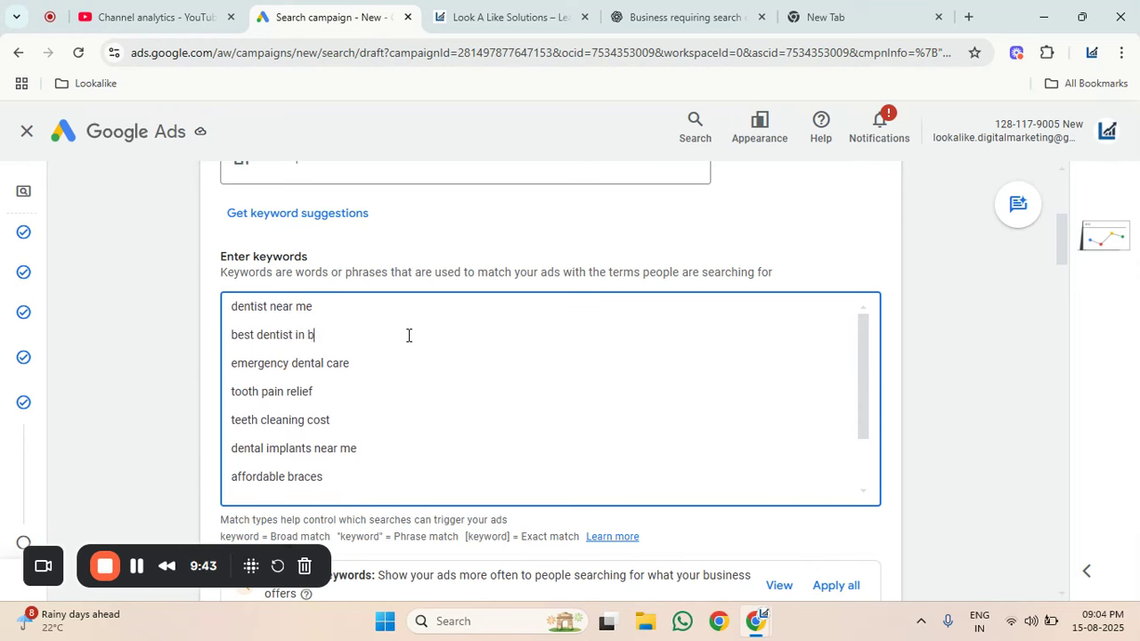
{"action": "type", "text": "bangalore"}
Examine the Ads section's final URL, headlines, descriptions and business name settings.
{"action": "scroll", "coordinate": [189, 444], "scroll_direction": "down", "scroll_amount": 10}
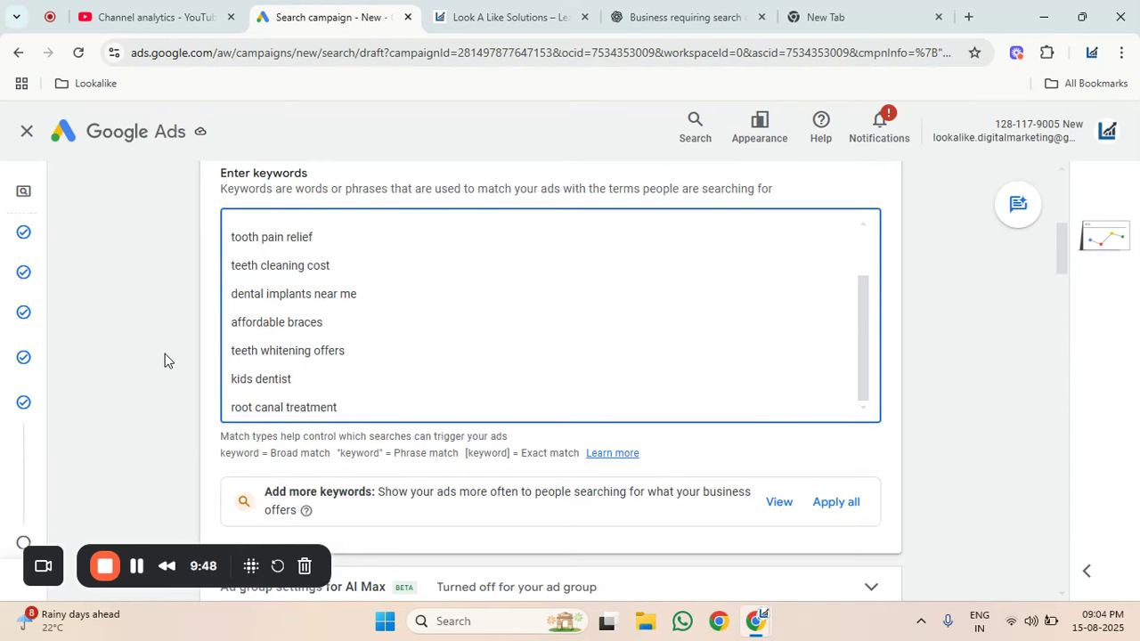
{"action": "scroll", "coordinate": [155, 402], "scroll_direction": "down", "scroll_amount": 8}
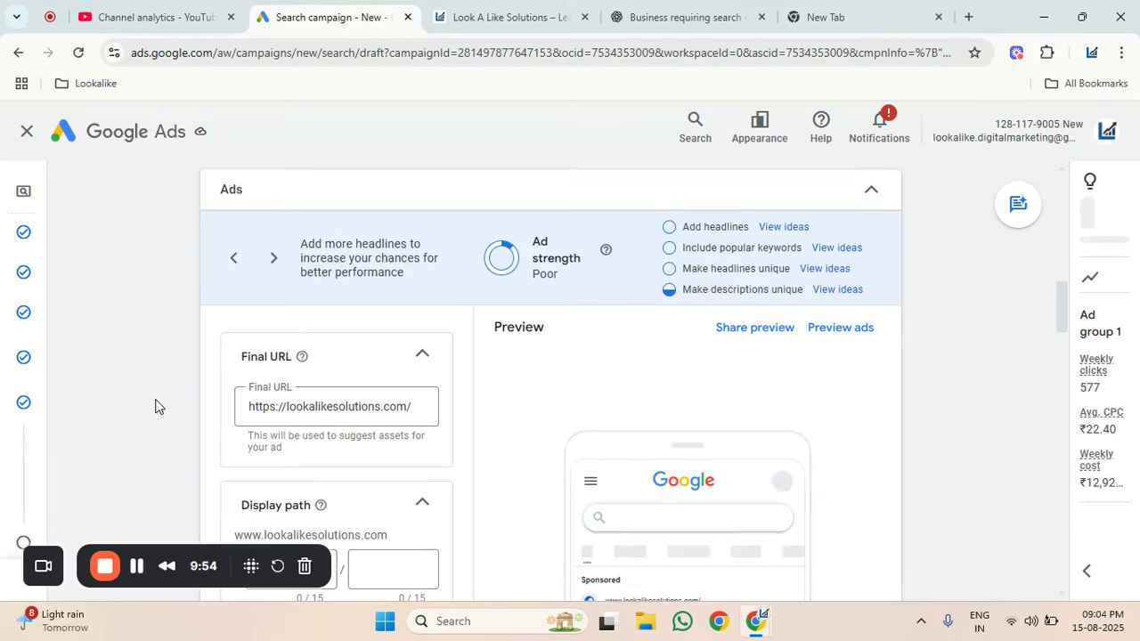
{"action": "scroll", "coordinate": [159, 397], "scroll_direction": "down", "scroll_amount": 5}
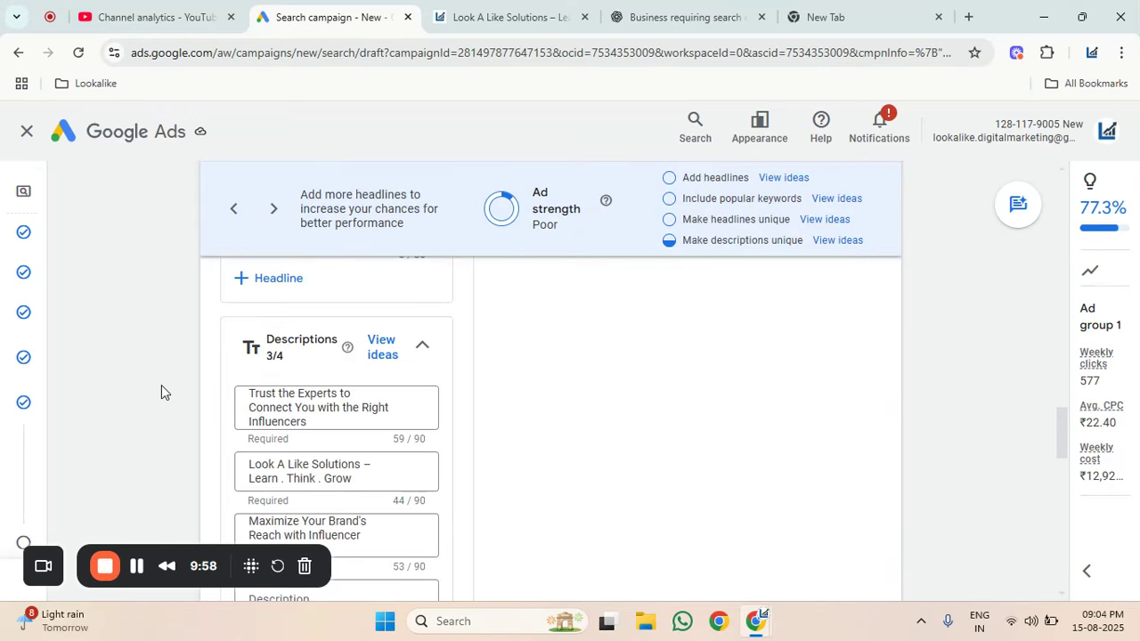
{"action": "scroll", "coordinate": [329, 391], "scroll_direction": "down", "scroll_amount": 3}
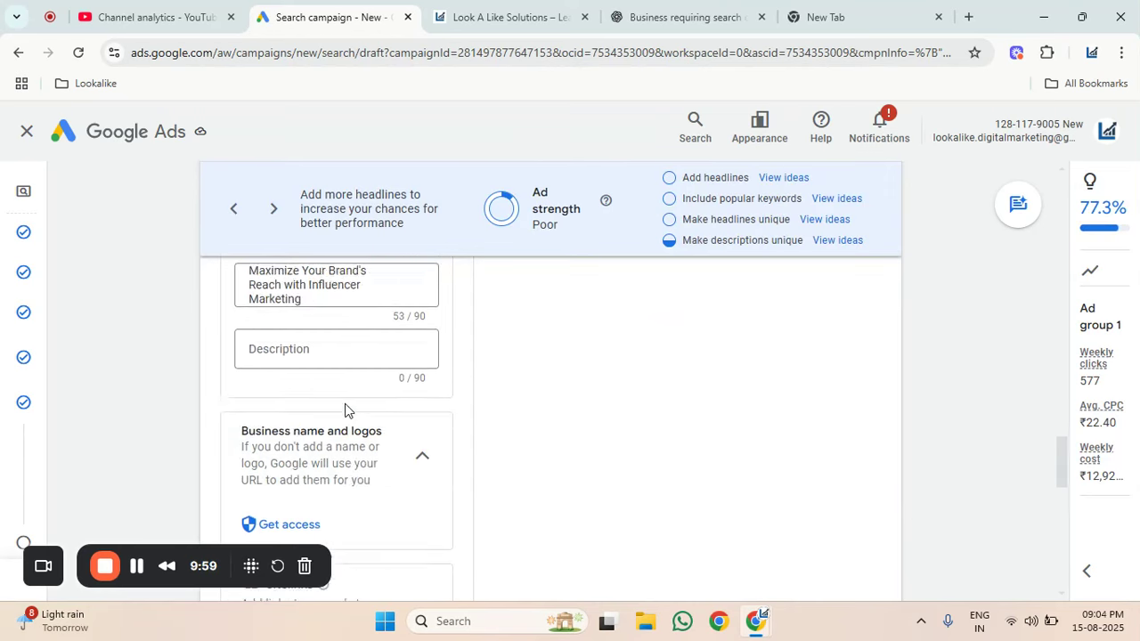
{"action": "scroll", "coordinate": [344, 403], "scroll_direction": "up", "scroll_amount": 6}
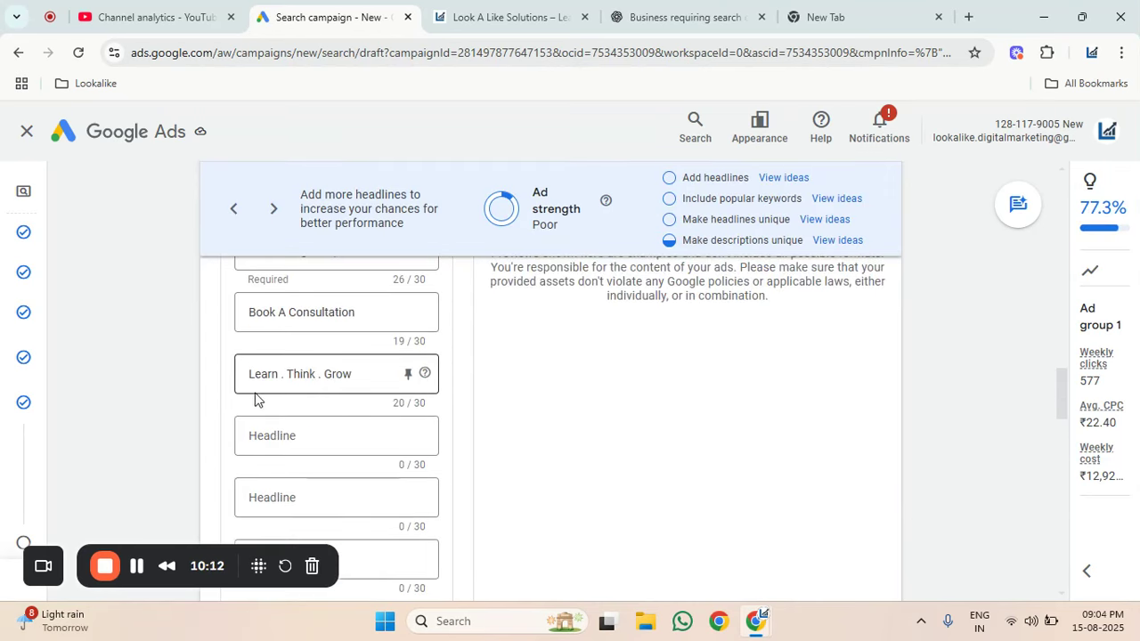
Search Google for "dentist near me" in the blank browser tab.
{"action": "left_click", "coordinate": [922, 12]}
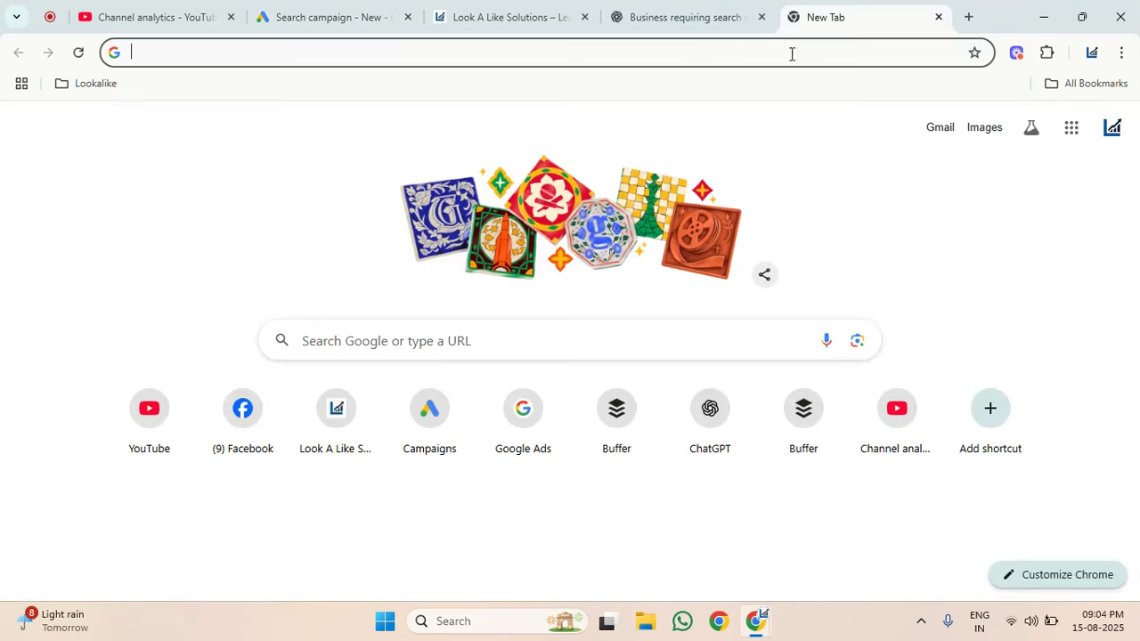
{"action": "left_click", "coordinate": [698, 43]}
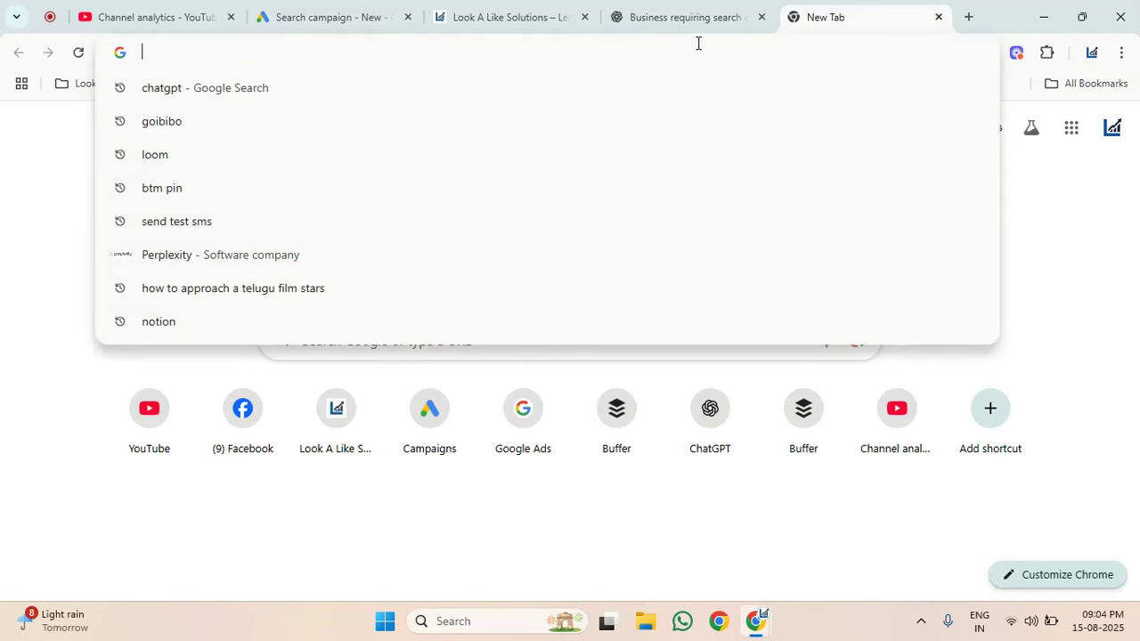
{"action": "type", "text": "dentist near me"}
{"action": "key", "text": "Return"}
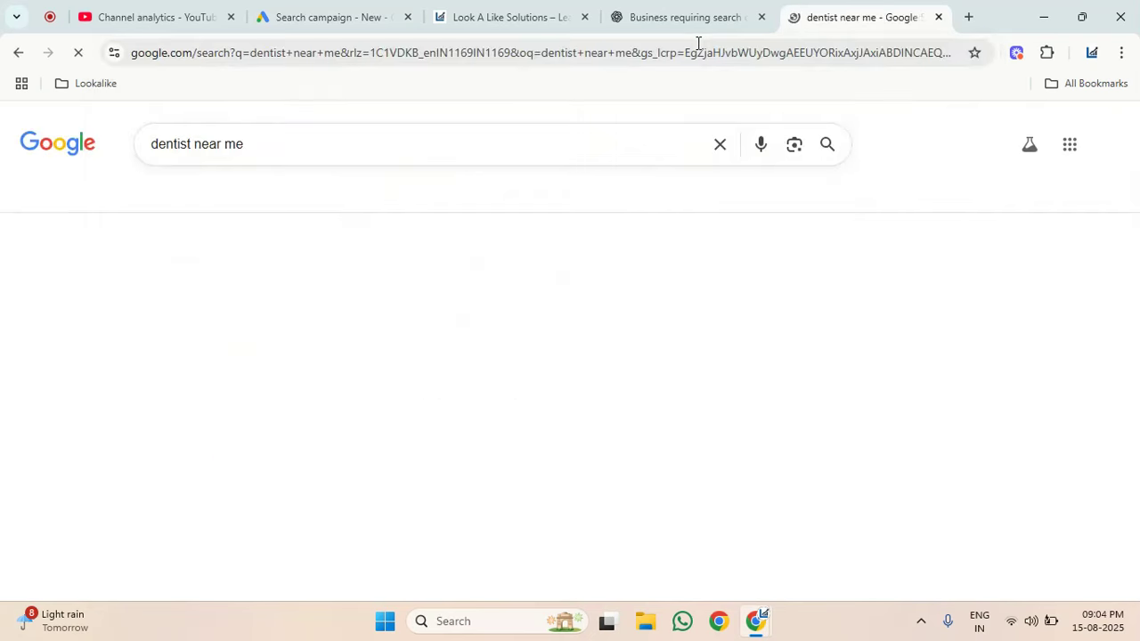
Highlight the headline of the sponsored Sky Dental Clinic result and decline using the precise location.
{"action": "scroll", "coordinate": [5, 471], "scroll_direction": "down", "scroll_amount": 2}
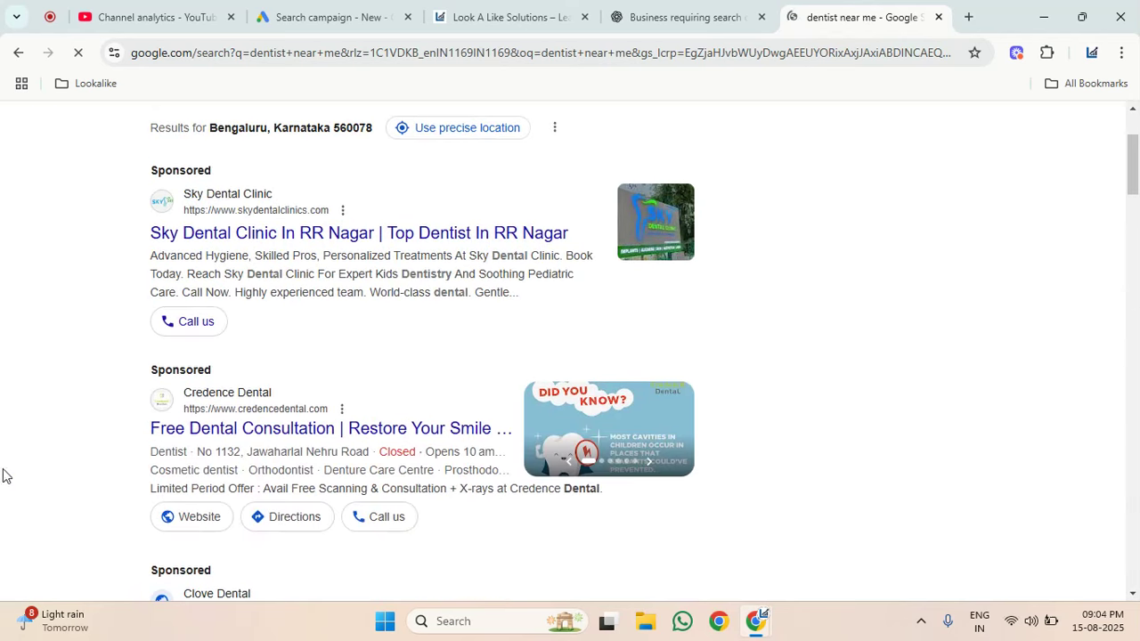
{"action": "left_click_drag", "start_coordinate": [144, 233], "coordinate": [580, 237]}
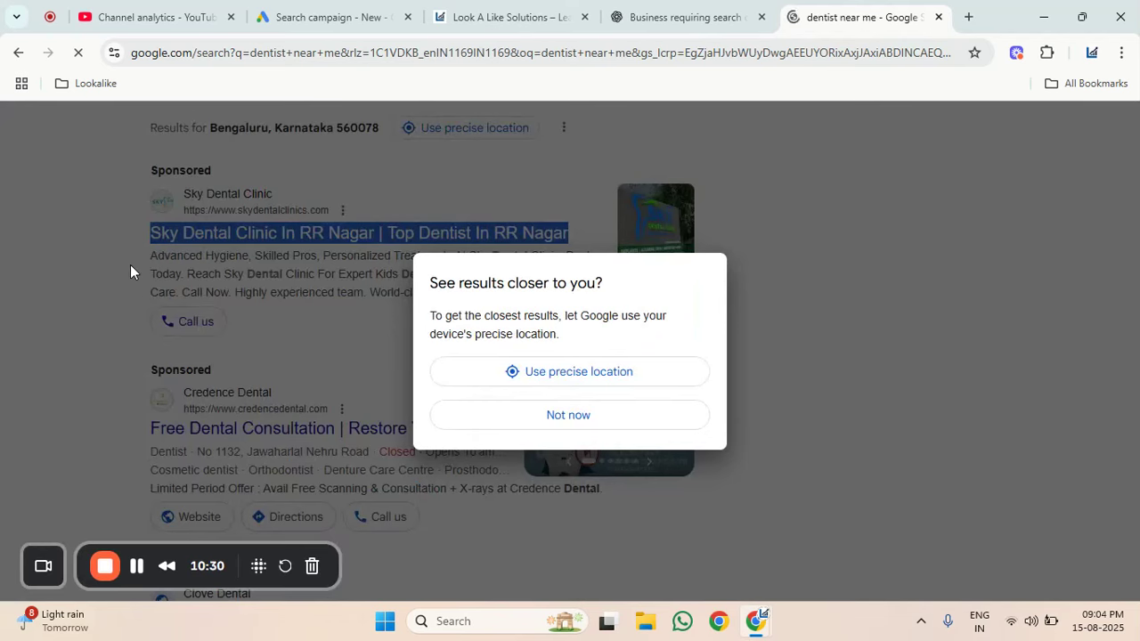
{"action": "left_click", "coordinate": [544, 417]}
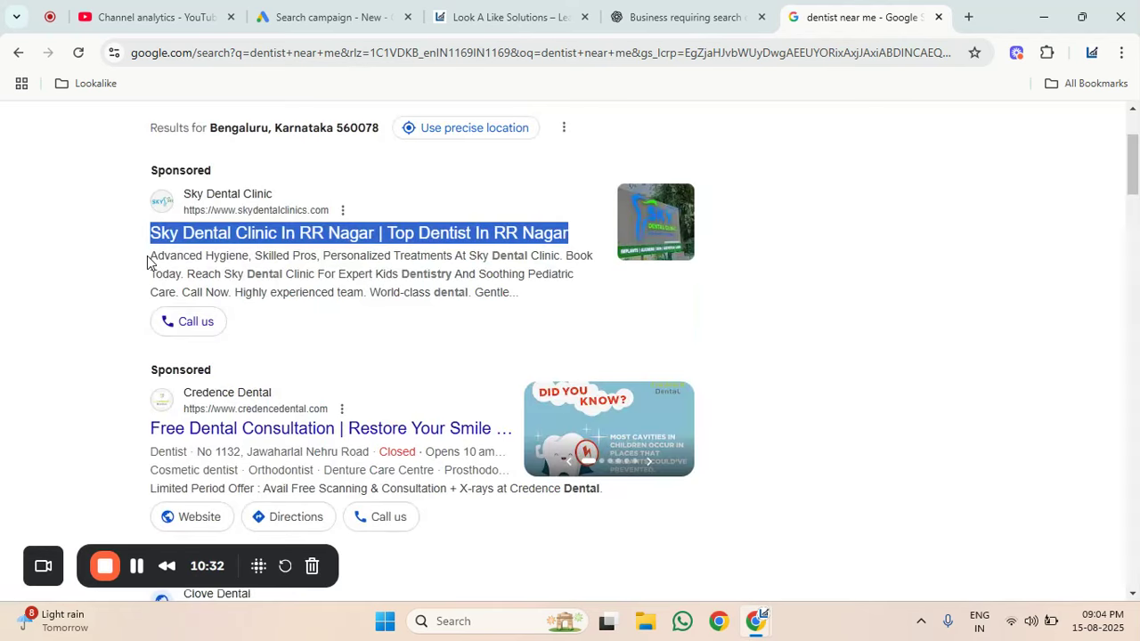
Highlight the description text of the sponsored Sky Dental Clinic result and look over the neighbouring sponsored ads.
{"action": "left_click_drag", "start_coordinate": [148, 260], "coordinate": [510, 294]}
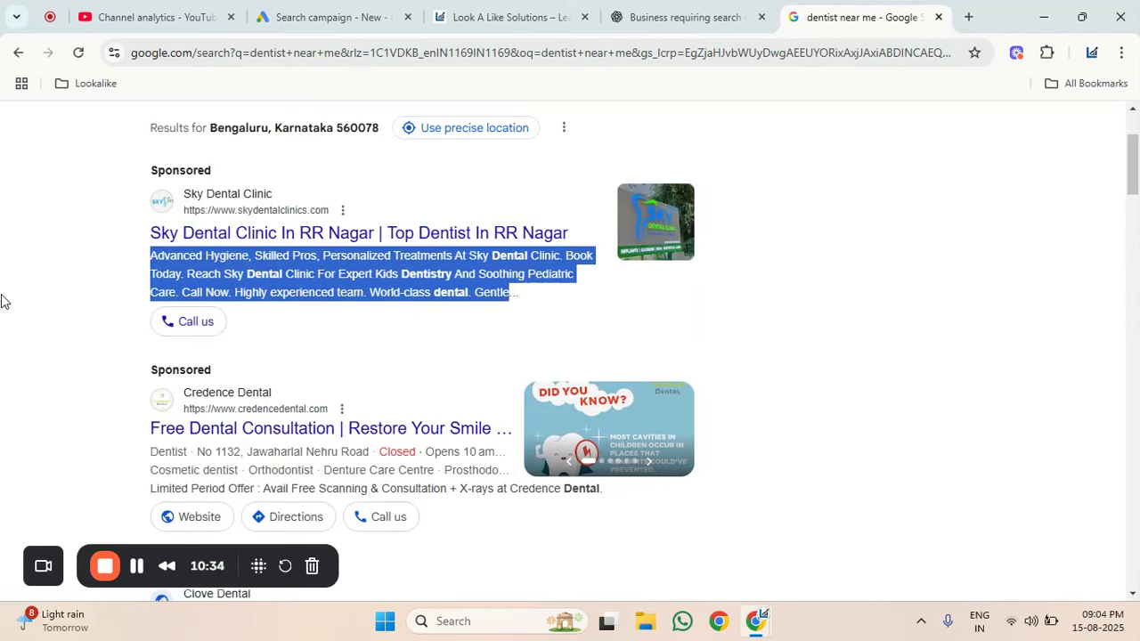
{"action": "scroll", "coordinate": [71, 339], "scroll_direction": "down", "scroll_amount": 1}
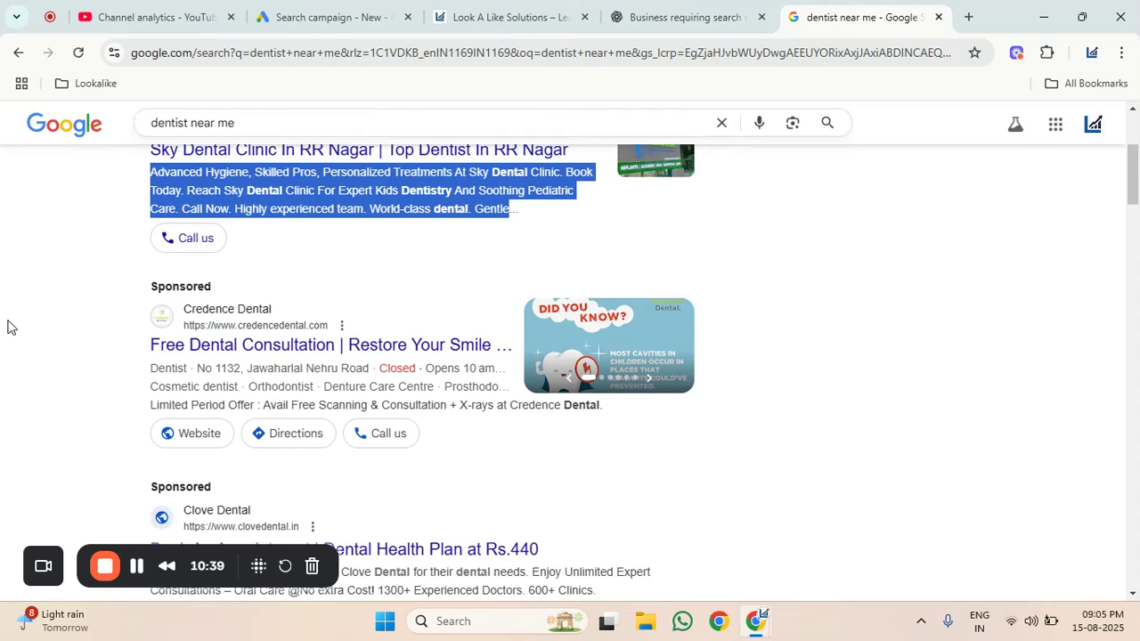
{"action": "scroll", "coordinate": [7, 326], "scroll_direction": "up", "scroll_amount": 1}
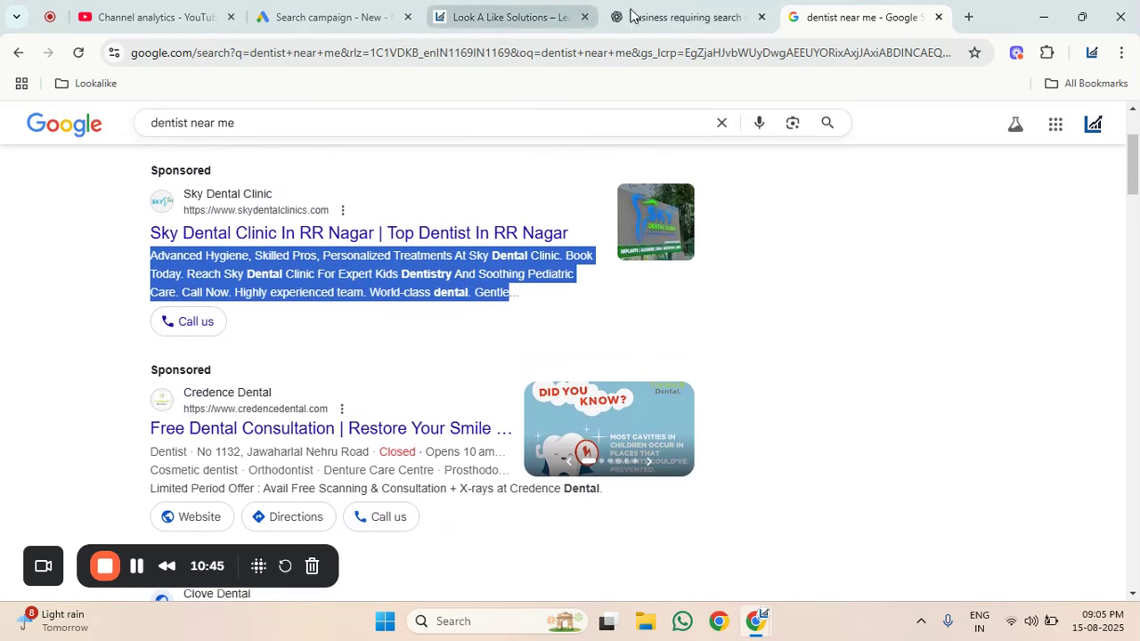
Switch to the ChatGPT conversation and begin a new prompt reading "Generate 5 Heading".
{"action": "left_click", "coordinate": [707, 27]}
{"action": "scroll", "coordinate": [895, 381], "scroll_direction": "down", "scroll_amount": 1}
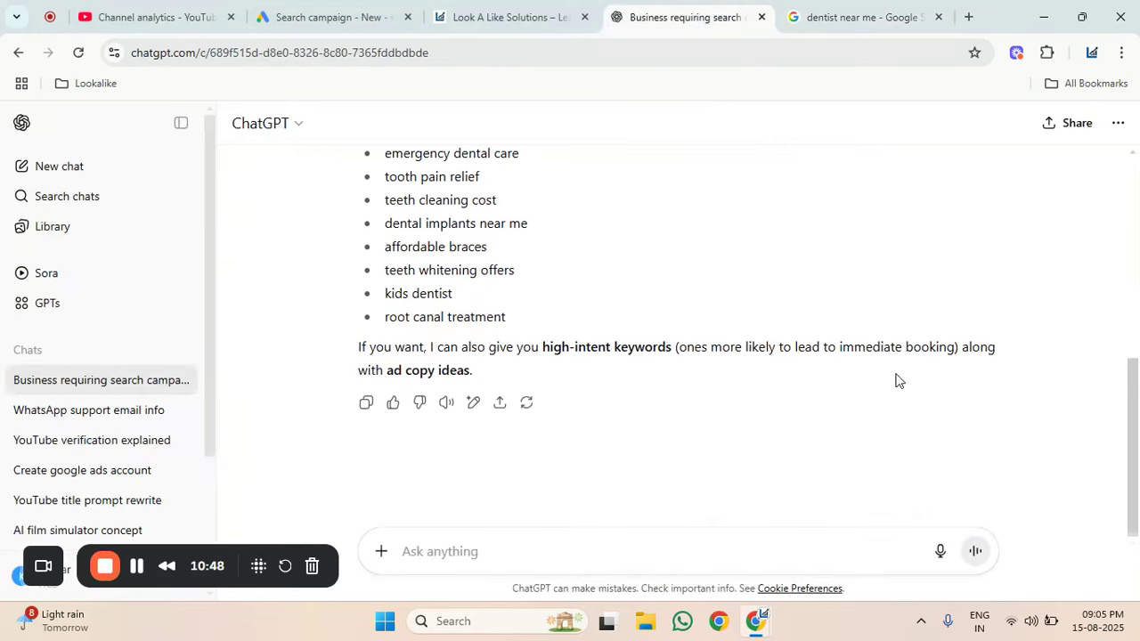
{"action": "left_click", "coordinate": [519, 555]}
{"action": "type", "text": "G"}
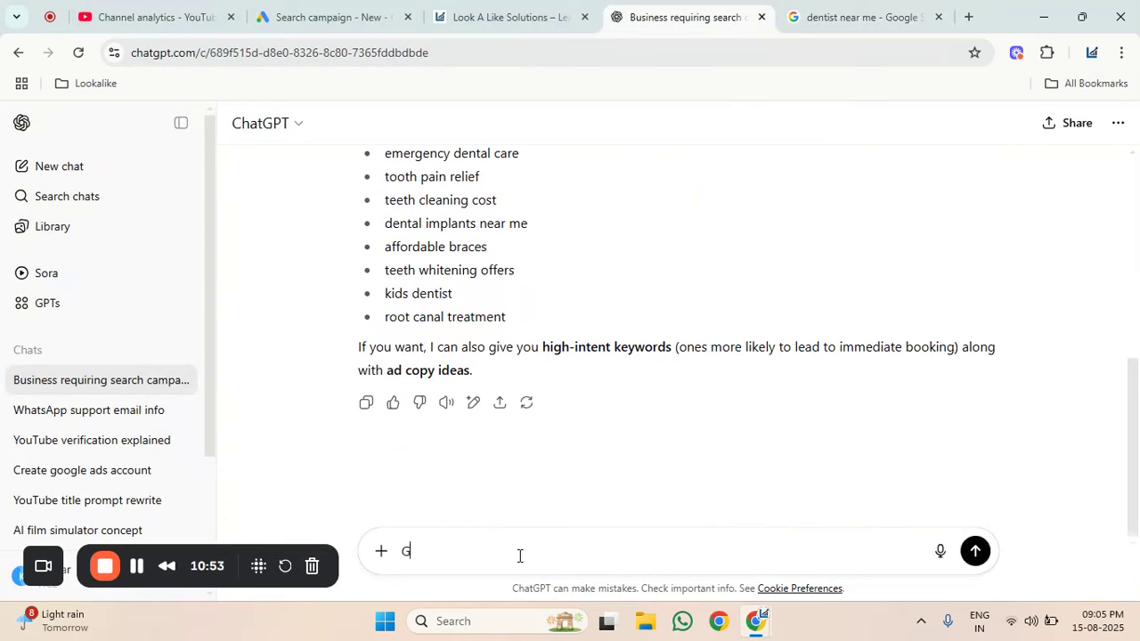
{"action": "type", "text": "enerate Hear"}
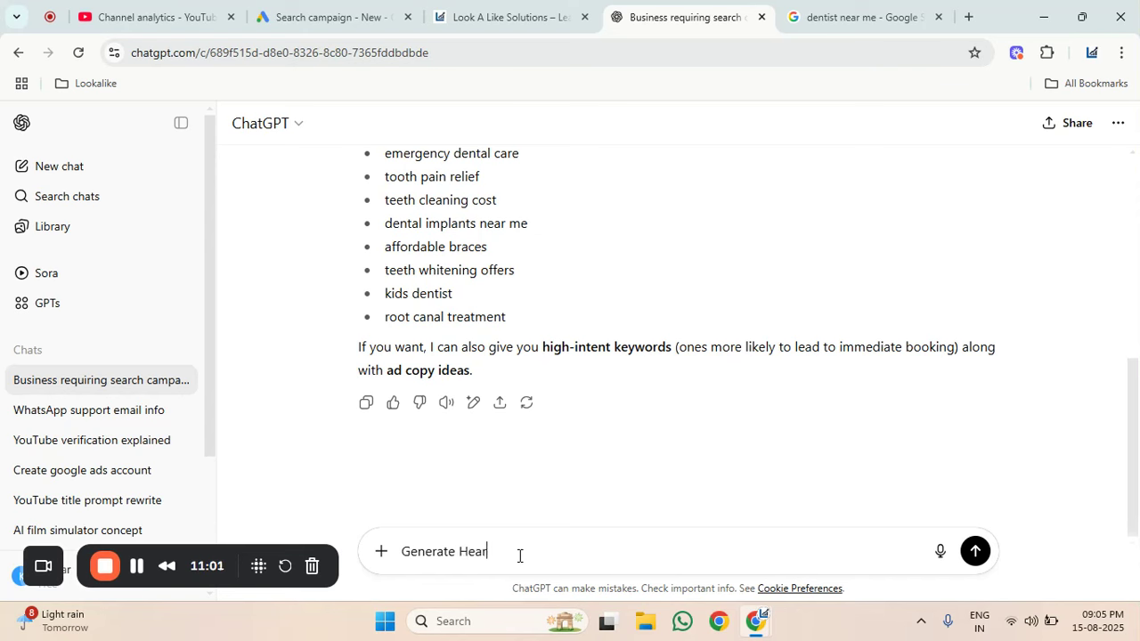
{"action": "key", "text": "BackSpace"}
{"action": "type", "text": "ding"}
{"action": "type", "text": "5"}
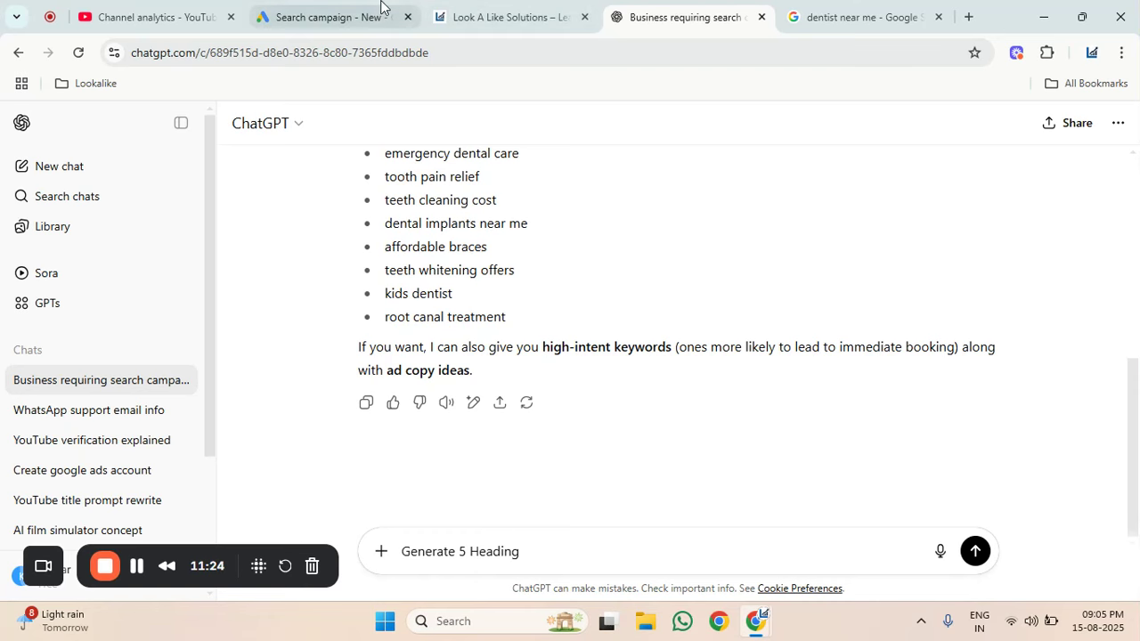
Check the headline fields and their character limits in the Google Ads campaign, and return to ChatGPT.
{"action": "left_click", "coordinate": [343, 15]}
{"action": "scroll", "coordinate": [274, 419], "scroll_direction": "up", "scroll_amount": 2}
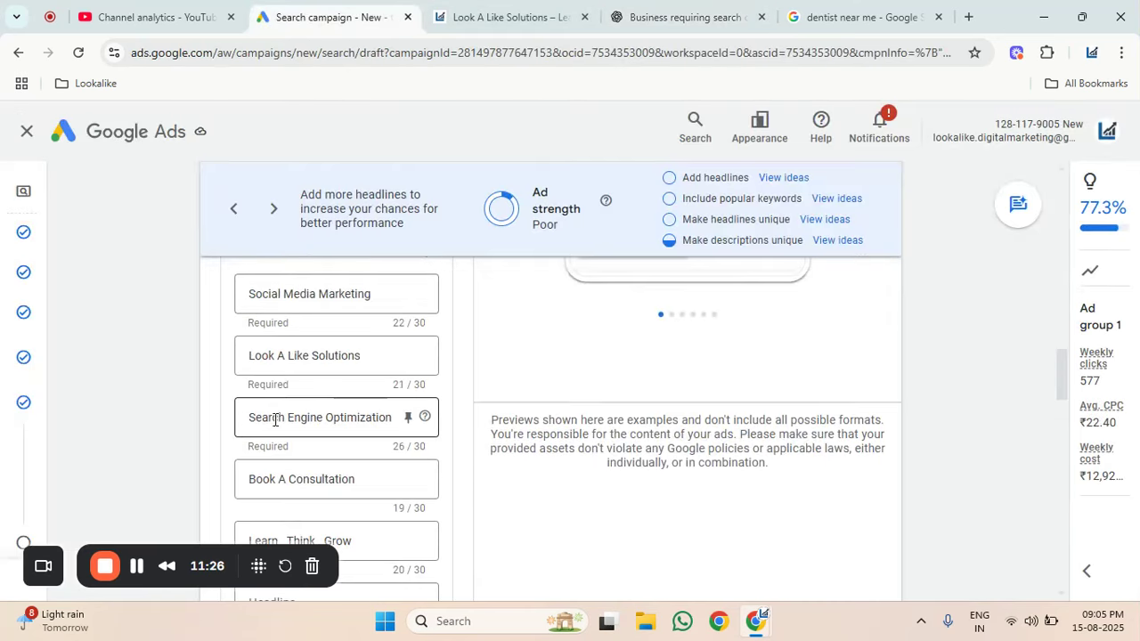
{"action": "scroll", "coordinate": [274, 418], "scroll_direction": "up", "scroll_amount": 4}
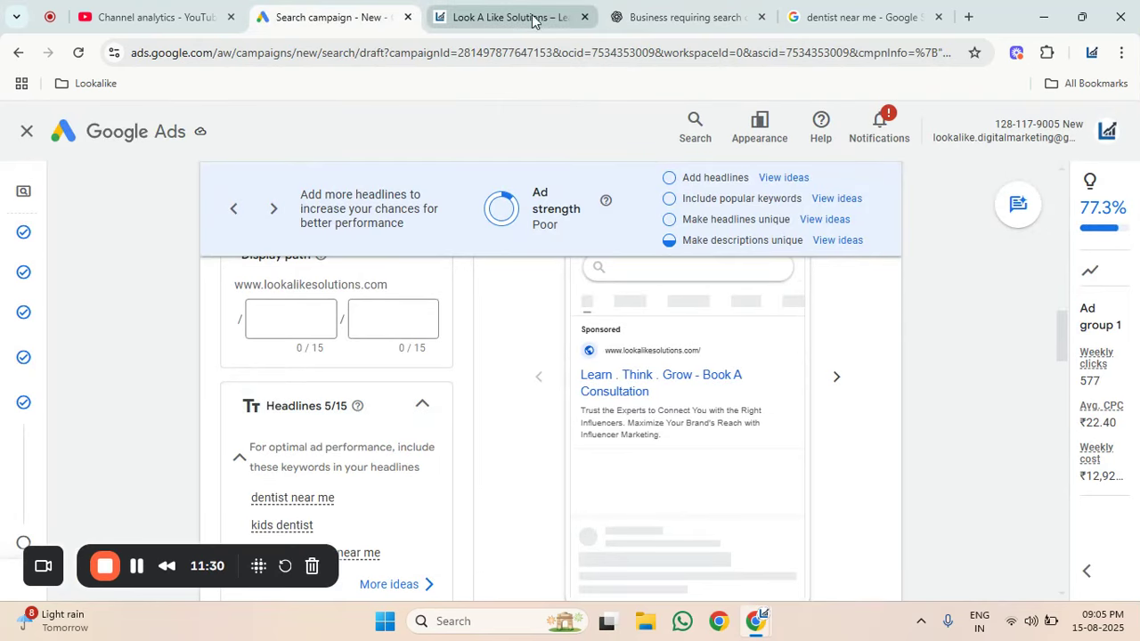
{"action": "left_click", "coordinate": [667, 18]}
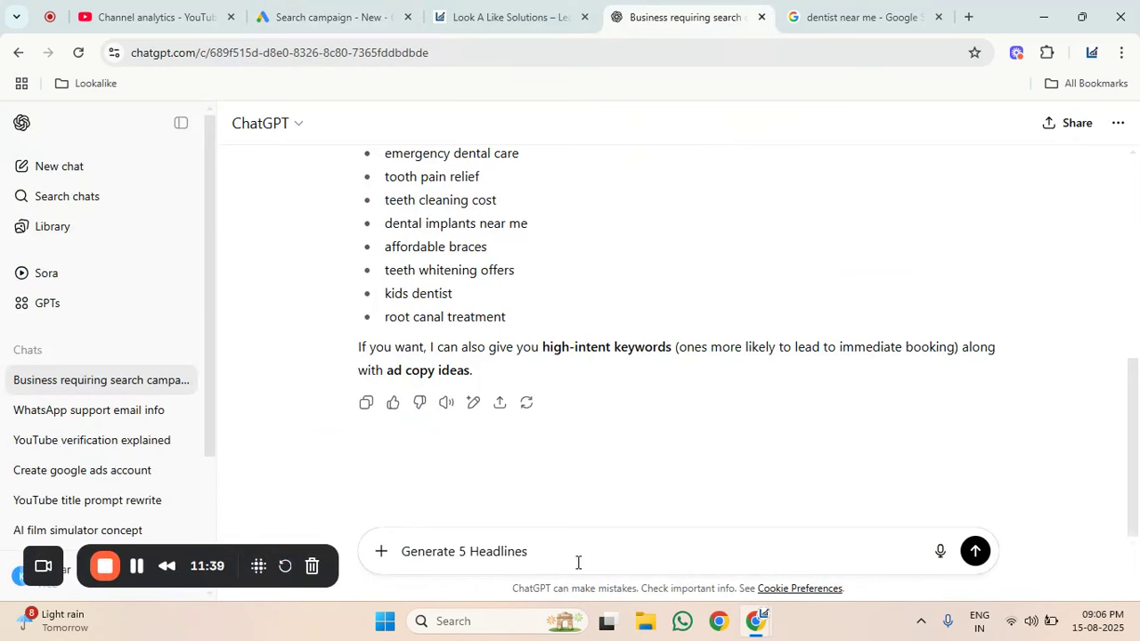
Complete and send the prompt "Generate 5 Headlines each 30 char and 3 Descriptions each 90 char give all in title case".
{"action": "type", "text": "each 30 char and"}
{"action": "type", "text": "3 Descrip"}
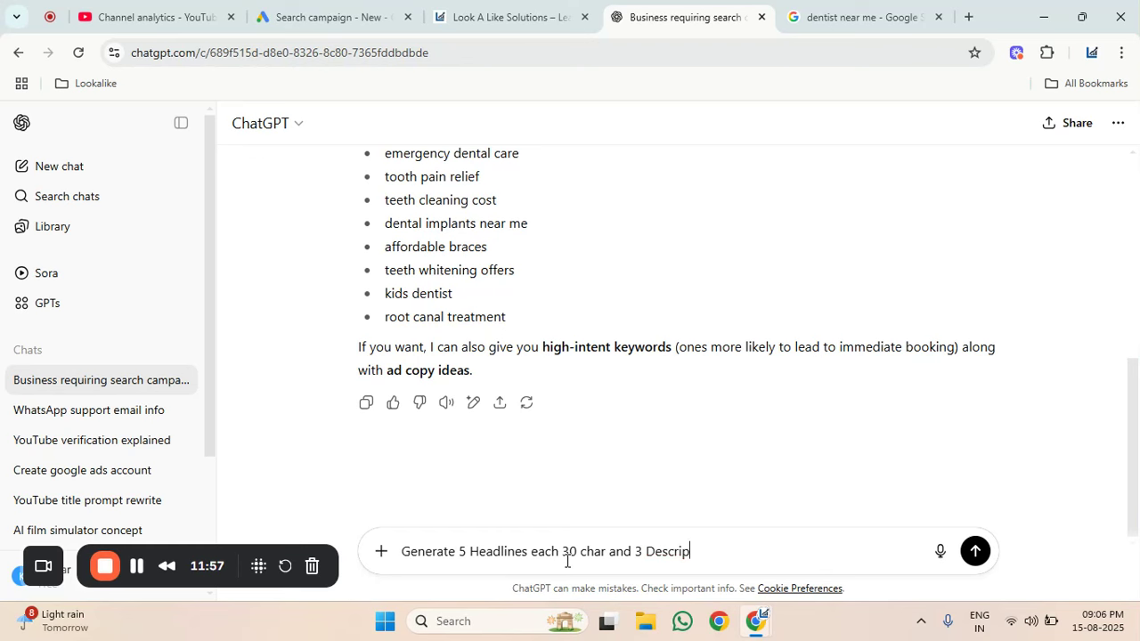
{"action": "type", "text": "tniotions each90 char"}
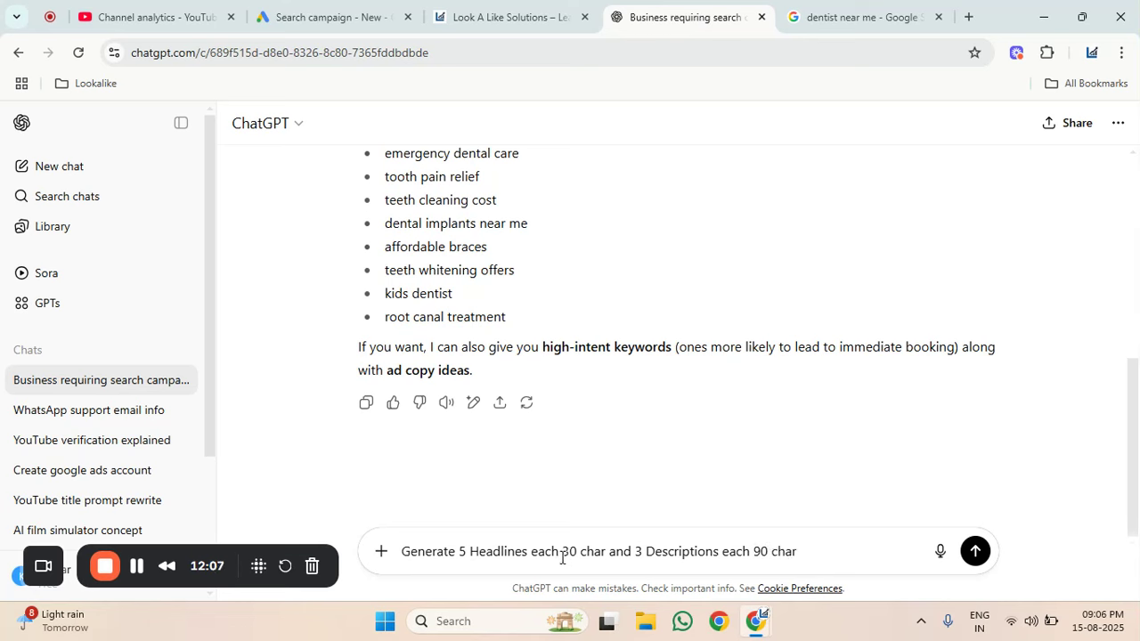
{"action": "type", "text": " an"}
{"action": "type", "text": "ive all in caps"}
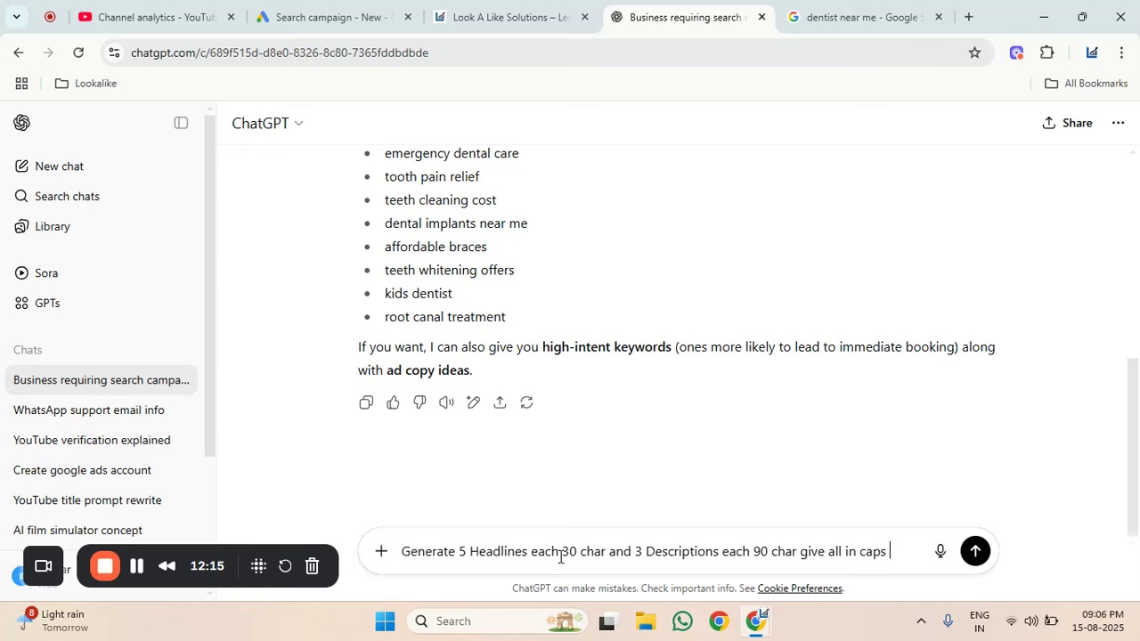
{"action": "key", "text": "BackSpace"}
{"action": "key", "text": "BackSpace"}
{"action": "key", "text": "BackSpace"}
{"action": "key", "text": "BackSpace"}
{"action": "type", "text": "title"}
{"action": "key", "text": "Return"}
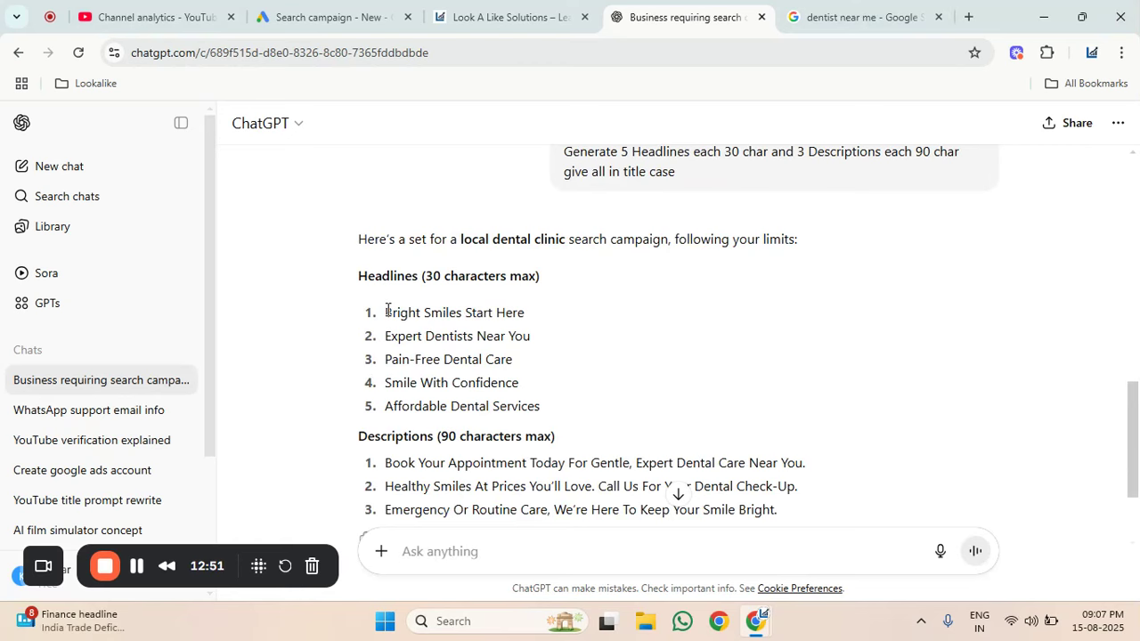
Copy "Bright Smiles Start Here" from ChatGPT and replace the first Google Ads headline, "Social Media Marketing", with it.
{"action": "left_click_drag", "start_coordinate": [387, 312], "coordinate": [537, 313]}
{"action": "key", "text": "ctrl+c"}
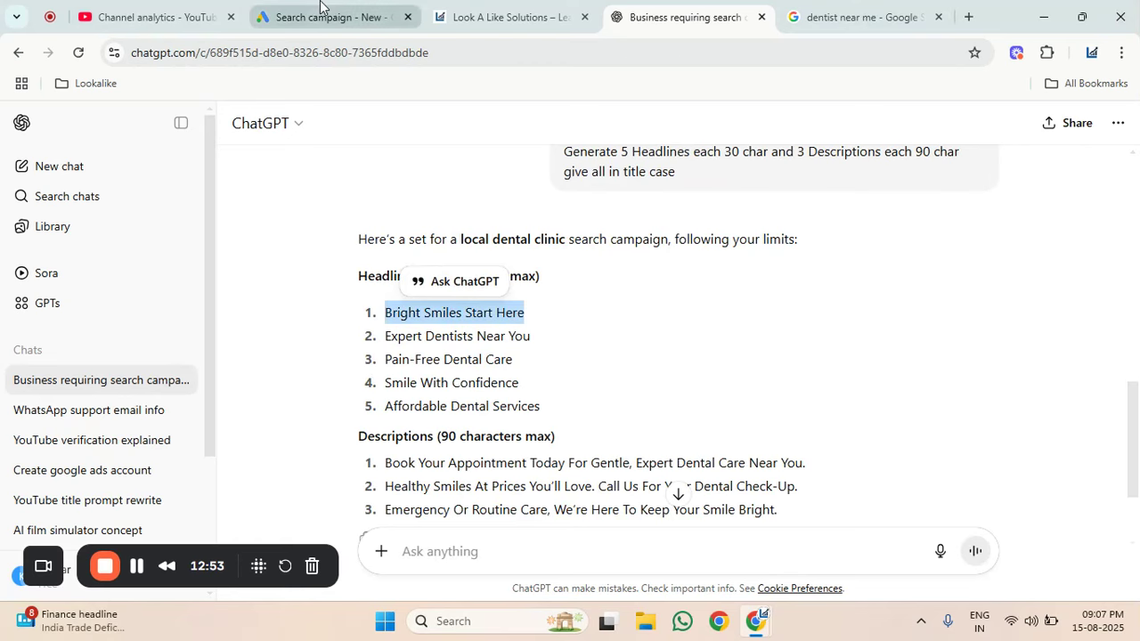
{"action": "left_click", "coordinate": [320, 7]}
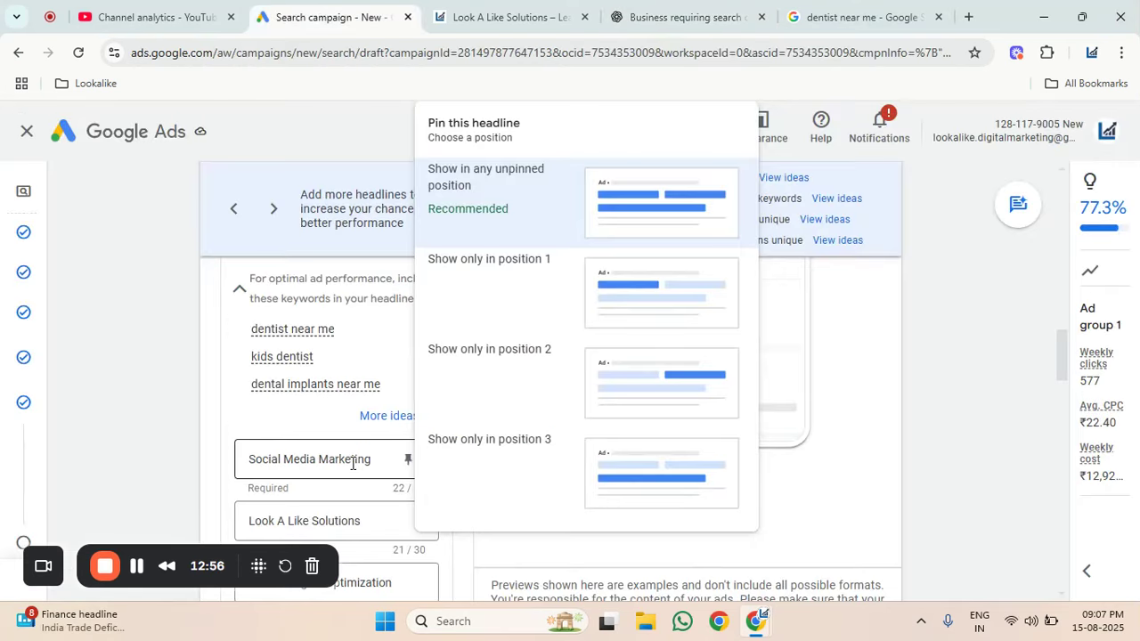
{"action": "left_click", "coordinate": [353, 464]}
{"action": "key", "text": "ctrl+a"}
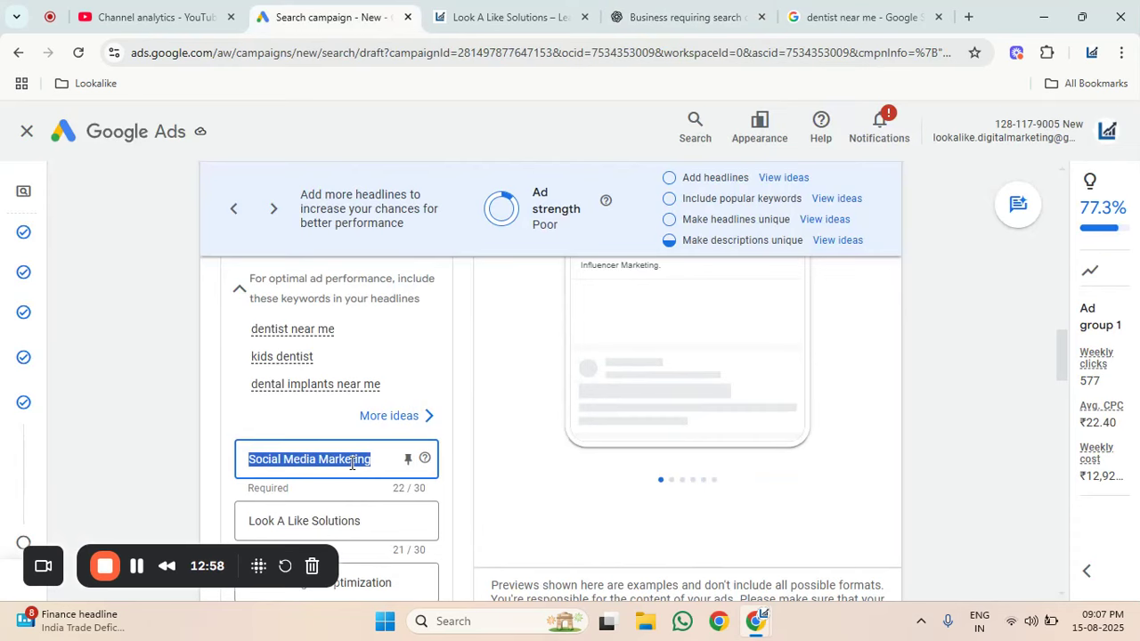
{"action": "key", "text": "ctrl+v"}
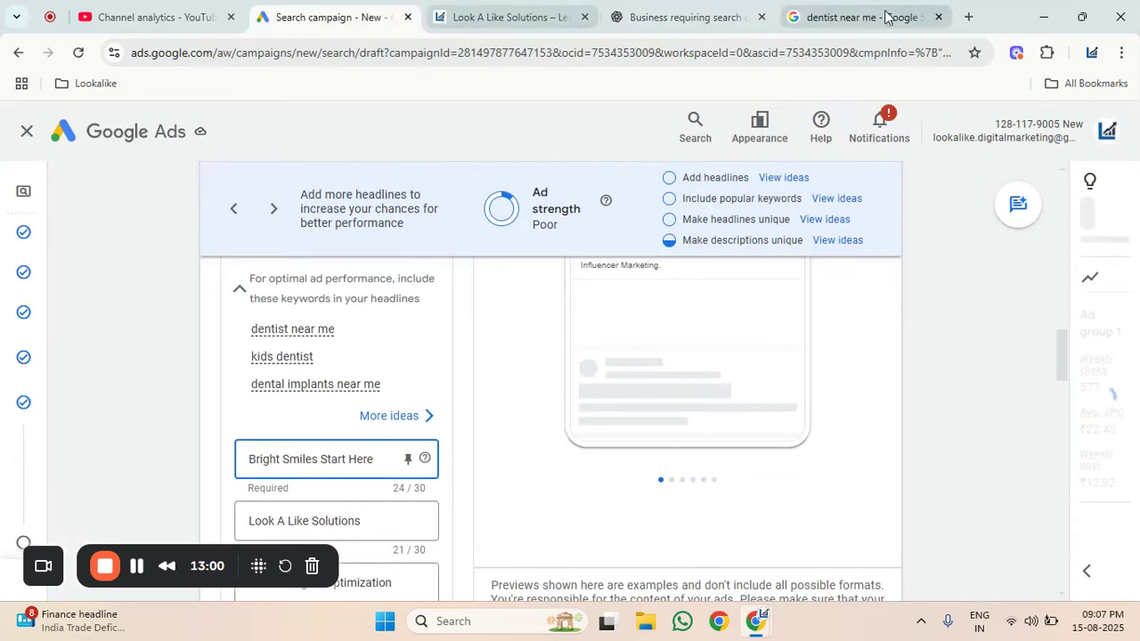
Replace the second Google Ads headline, "Look A Like Solutions", with "Expert Dentists Near You" copied from ChatGPT.
{"action": "left_click", "coordinate": [686, 17]}
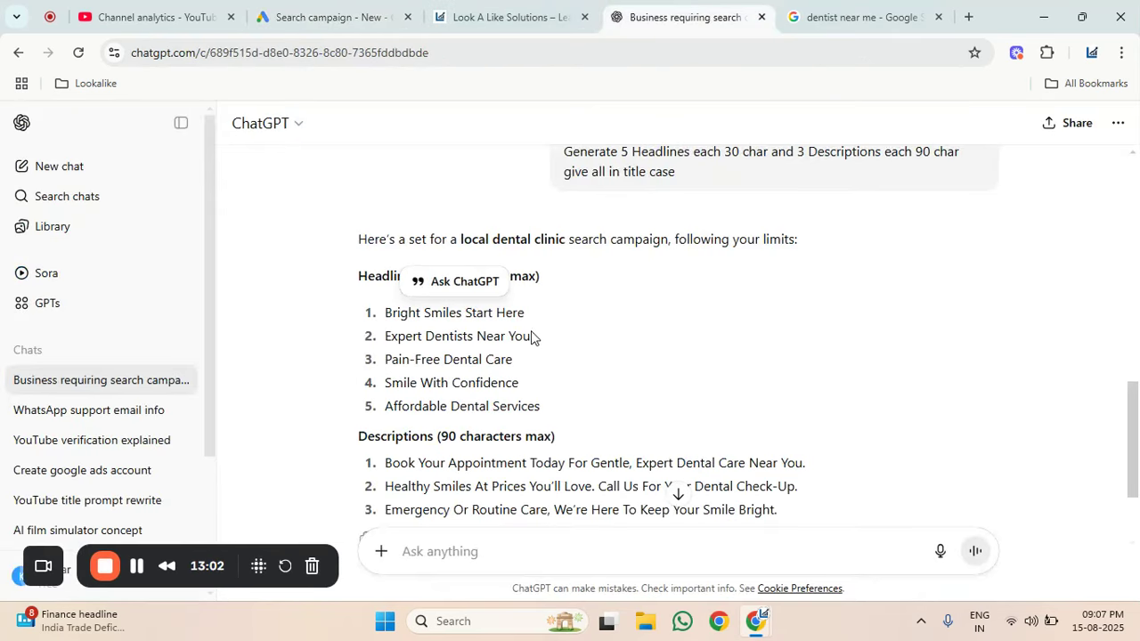
{"action": "left_click_drag", "start_coordinate": [532, 337], "coordinate": [378, 350]}
{"action": "key", "text": "ctrl+c"}
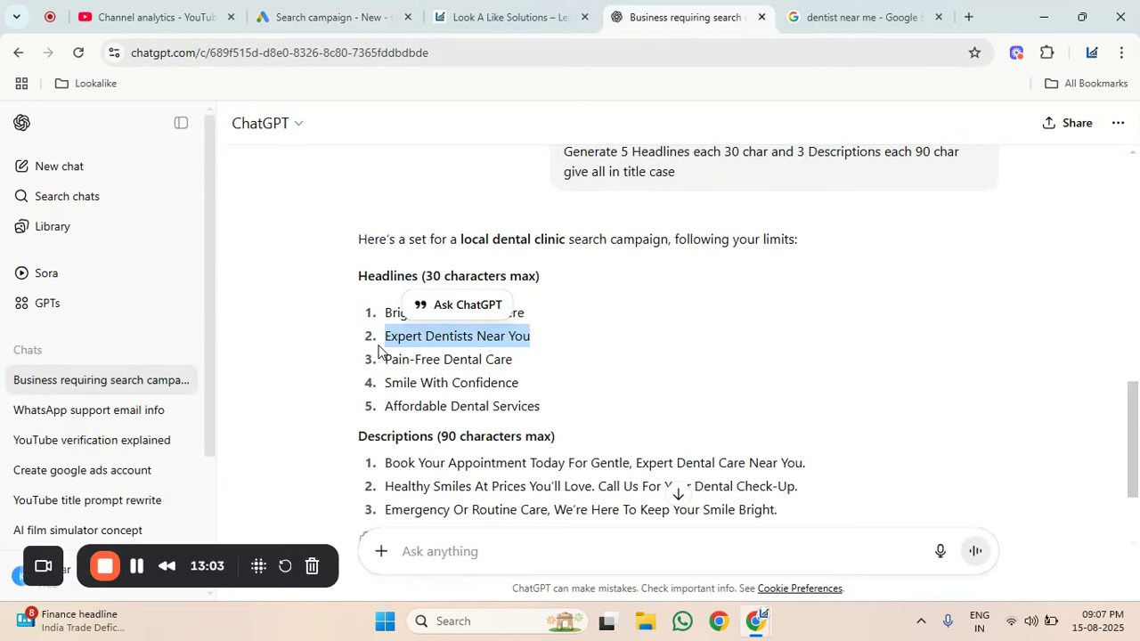
{"action": "left_click", "coordinate": [330, 17]}
{"action": "left_click", "coordinate": [368, 521]}
{"action": "key", "text": "ctrl+a"}
{"action": "key", "text": "ctrl+v"}
Copy "Pain-Free Dental Care" from ChatGPT into the third Google Ads headline in place of "Search Engine Optimization".
{"action": "left_click", "coordinate": [657, 17]}
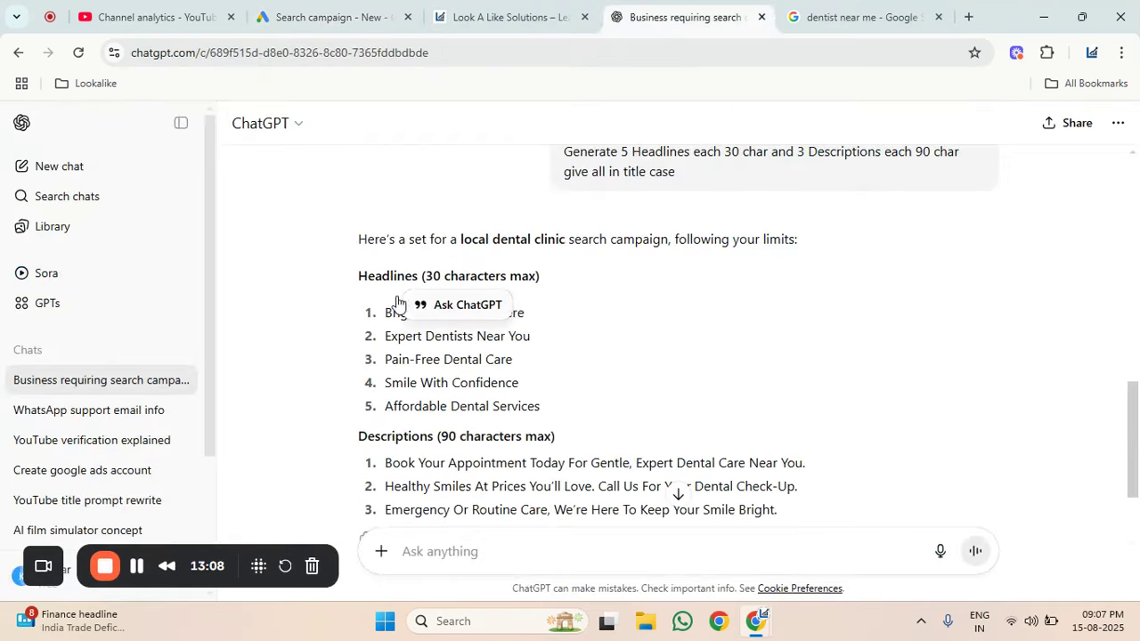
{"action": "left_click_drag", "start_coordinate": [384, 359], "coordinate": [549, 367]}
{"action": "key", "text": "ctrl+c"}
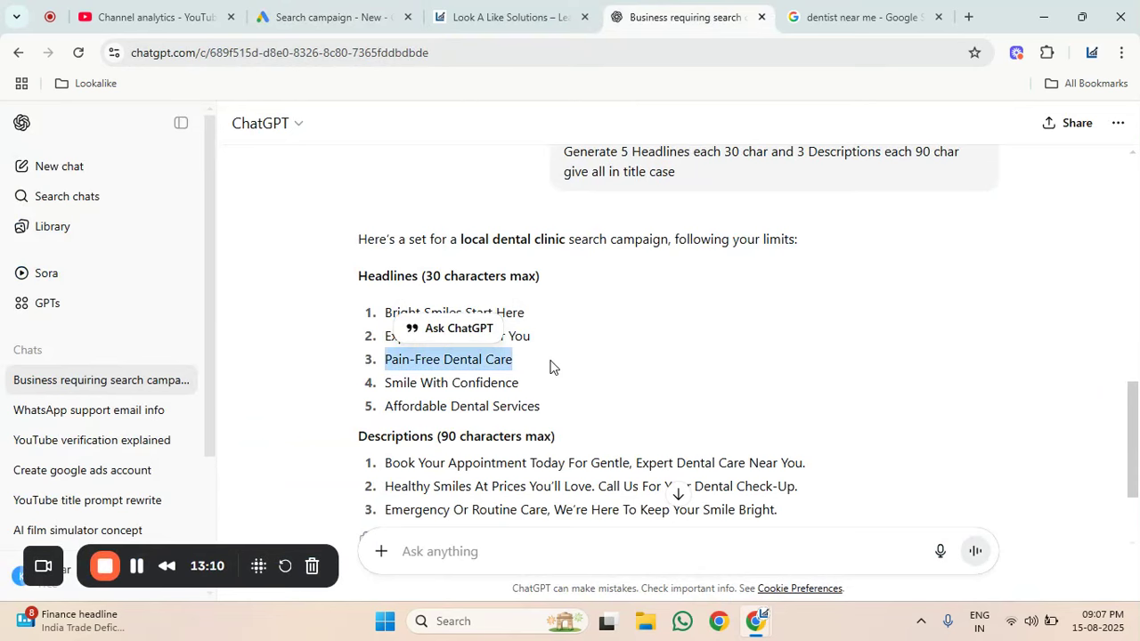
{"action": "left_click", "coordinate": [329, 17]}
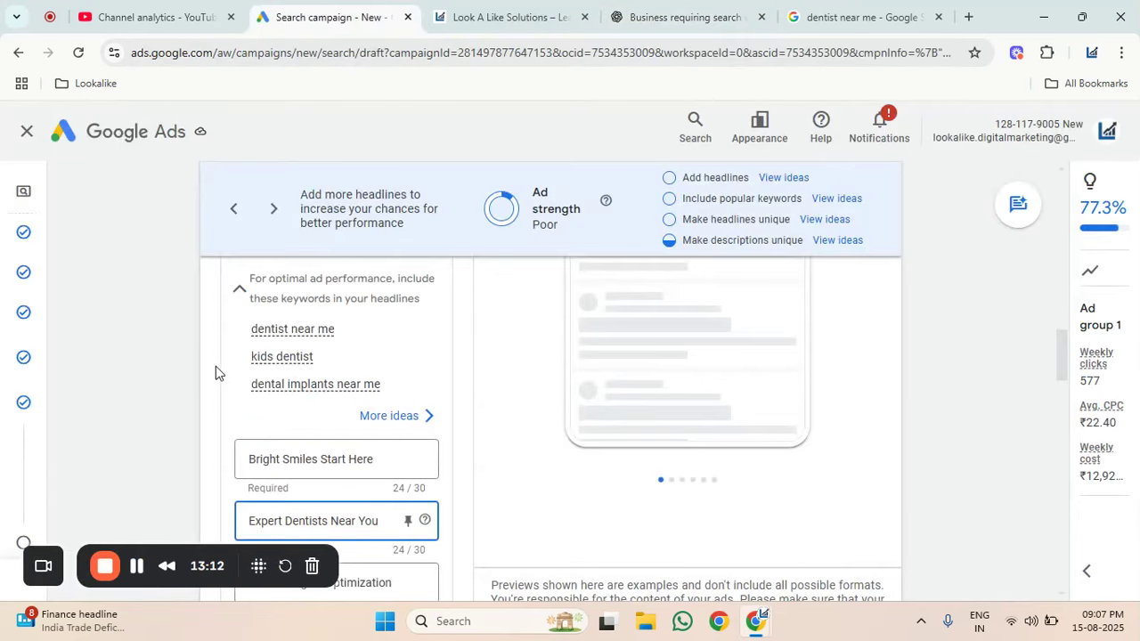
{"action": "scroll", "coordinate": [215, 366], "scroll_direction": "down", "scroll_amount": 2}
{"action": "left_click", "coordinate": [320, 414]}
{"action": "triple_click", "coordinate": [320, 414]}
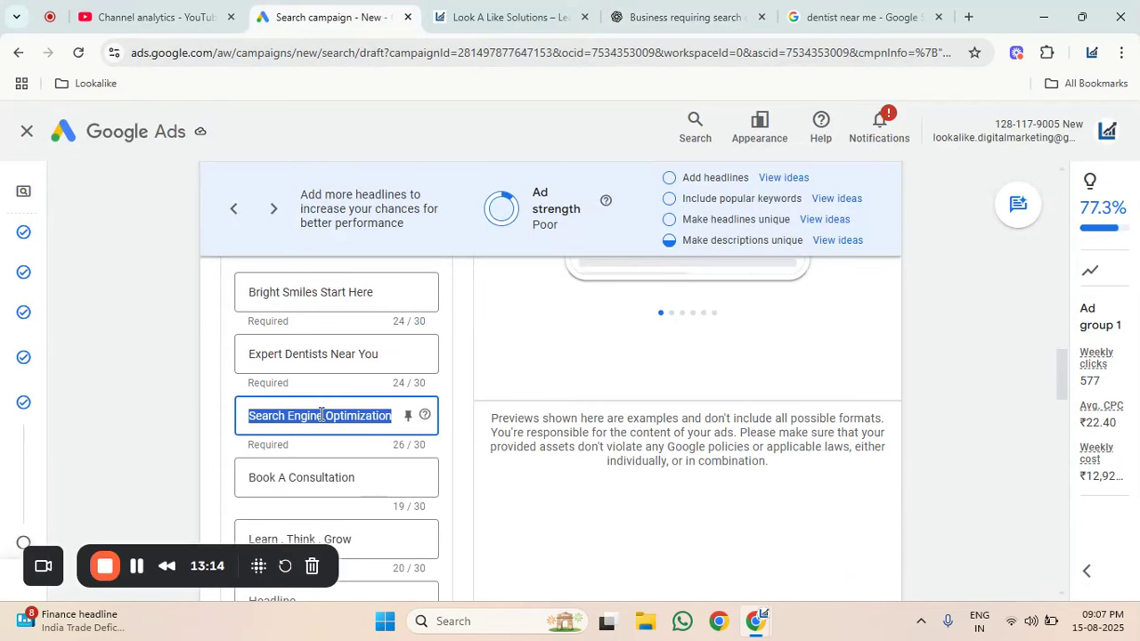
{"action": "key", "text": "ctrl+v"}
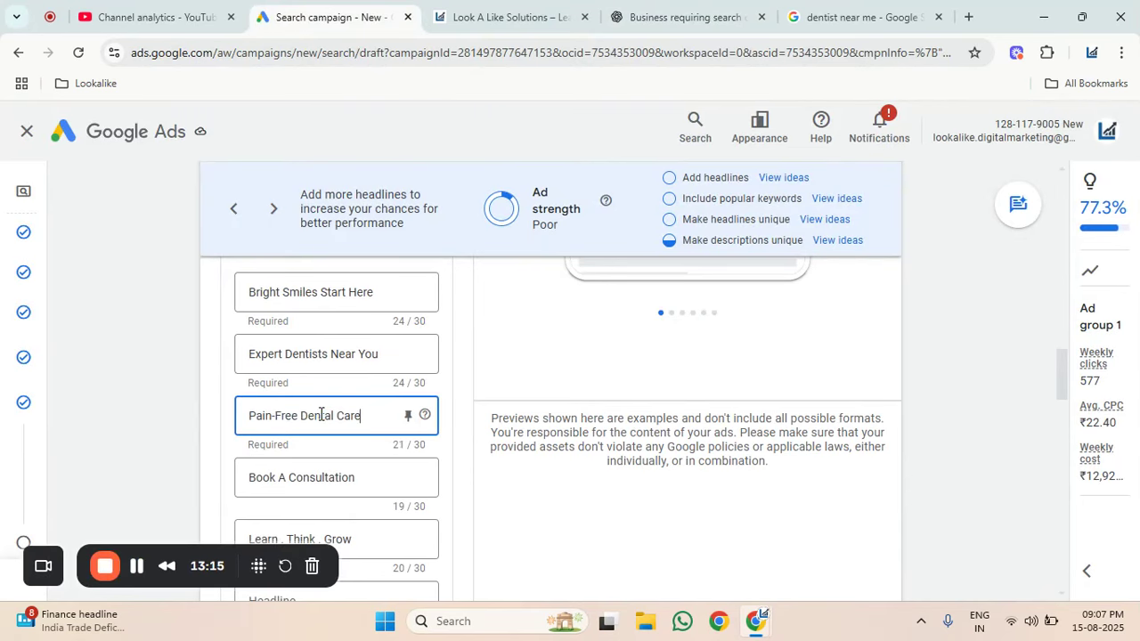
Replace the fourth Google Ads headline, "Book A Consultation", with "Smile With Confidence" copied from ChatGPT.
{"action": "left_click", "coordinate": [685, 17]}
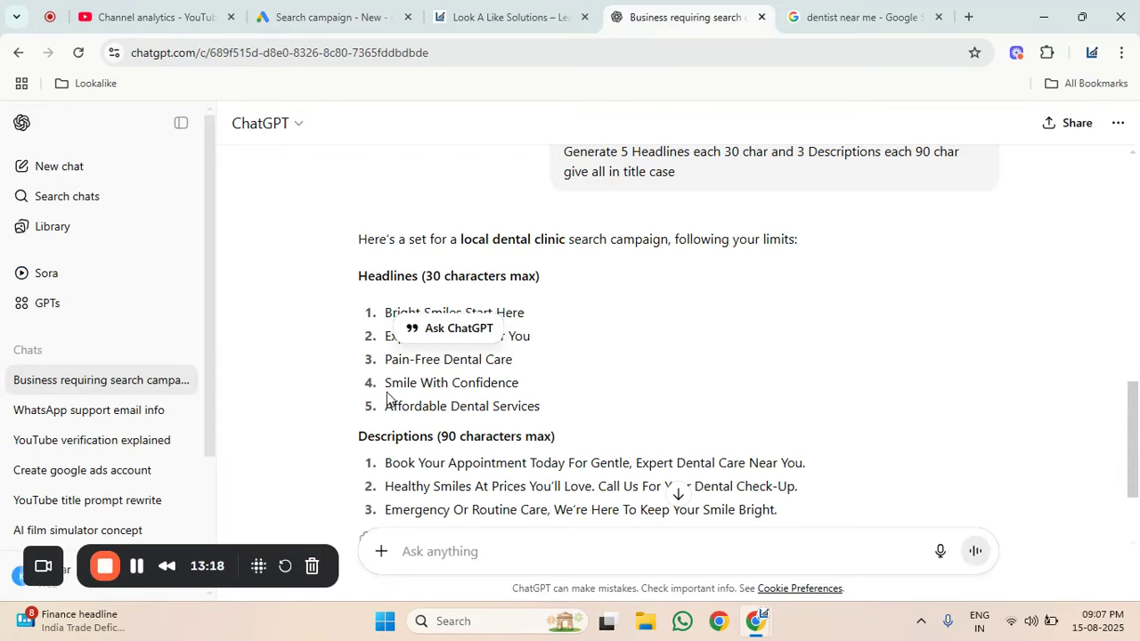
{"action": "left_click_drag", "start_coordinate": [386, 383], "coordinate": [552, 392]}
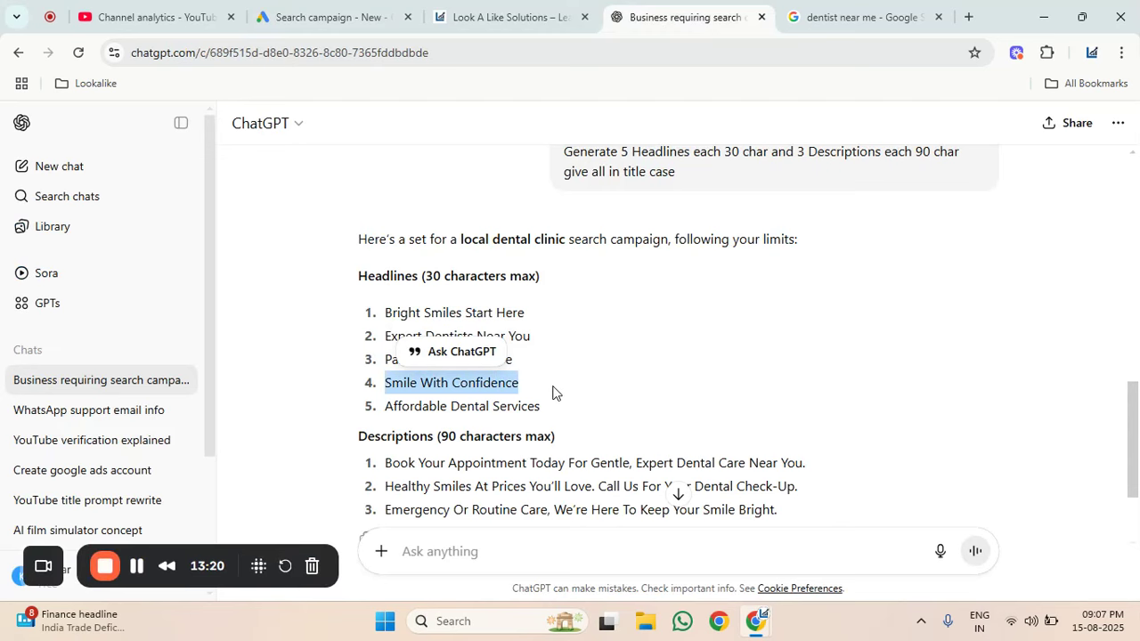
{"action": "key", "text": "ctrl+c"}
{"action": "left_click", "coordinate": [329, 17]}
{"action": "left_click", "coordinate": [344, 479]}
{"action": "key", "text": "ctrl+a"}
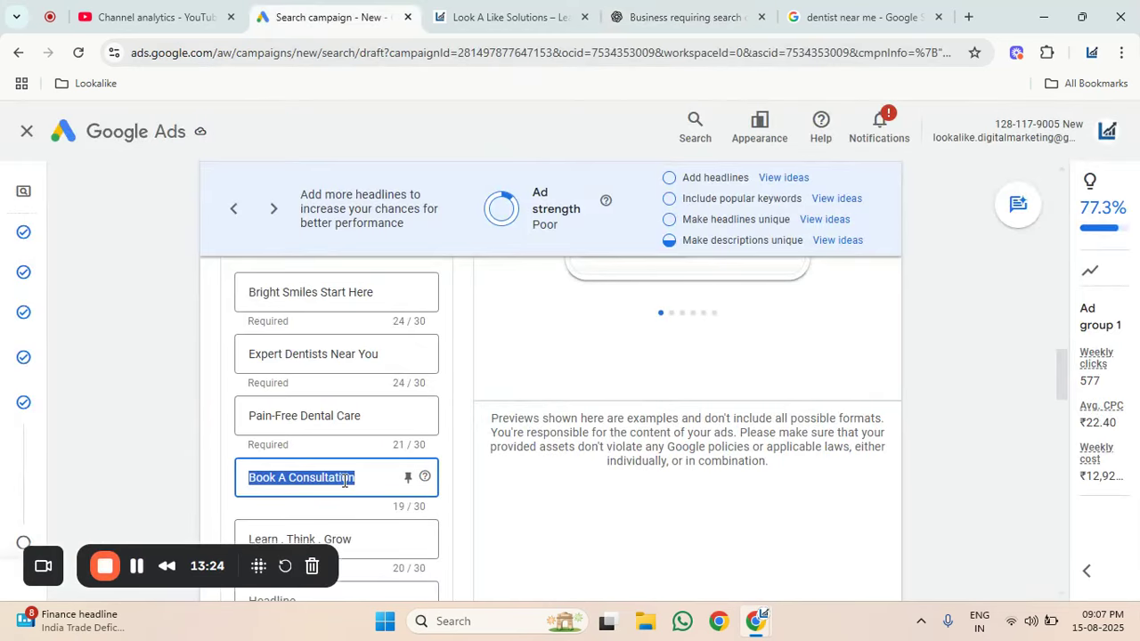
{"action": "key", "text": "ctrl+v"}
Copy "Affordable Dental Services" from ChatGPT into the fifth Google Ads headline in place of "Learn . Think . Grow".
{"action": "left_click", "coordinate": [663, 17]}
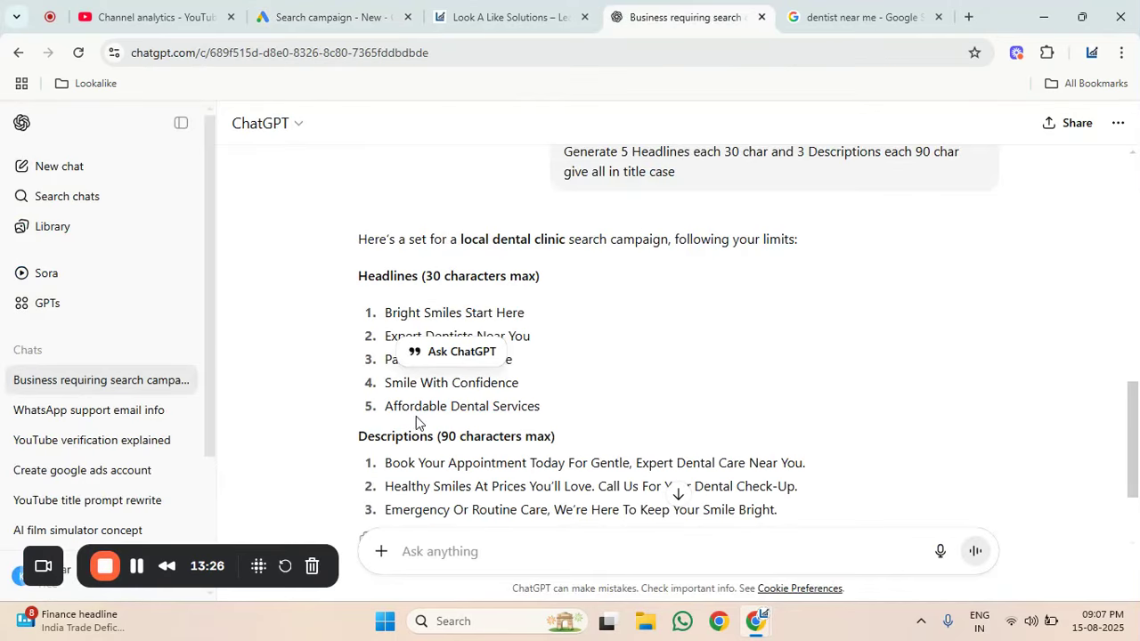
{"action": "left_click_drag", "start_coordinate": [383, 406], "coordinate": [585, 410]}
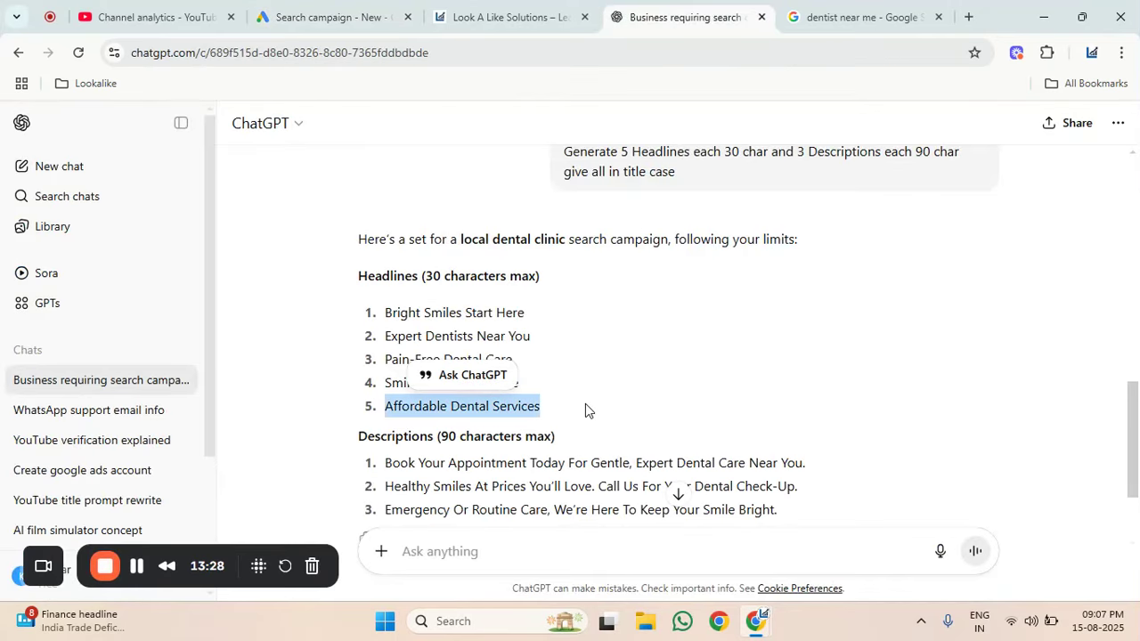
{"action": "left_click", "coordinate": [325, 17]}
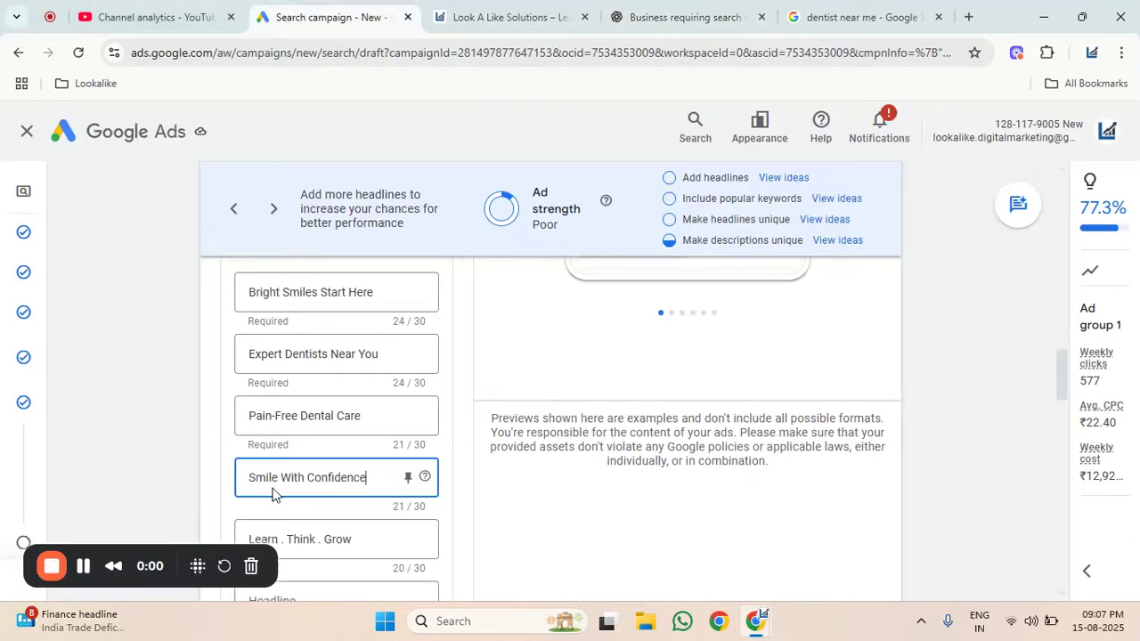
{"action": "scroll", "coordinate": [127, 463], "scroll_direction": "down", "scroll_amount": 1}
{"action": "triple_click", "coordinate": [348, 454]}
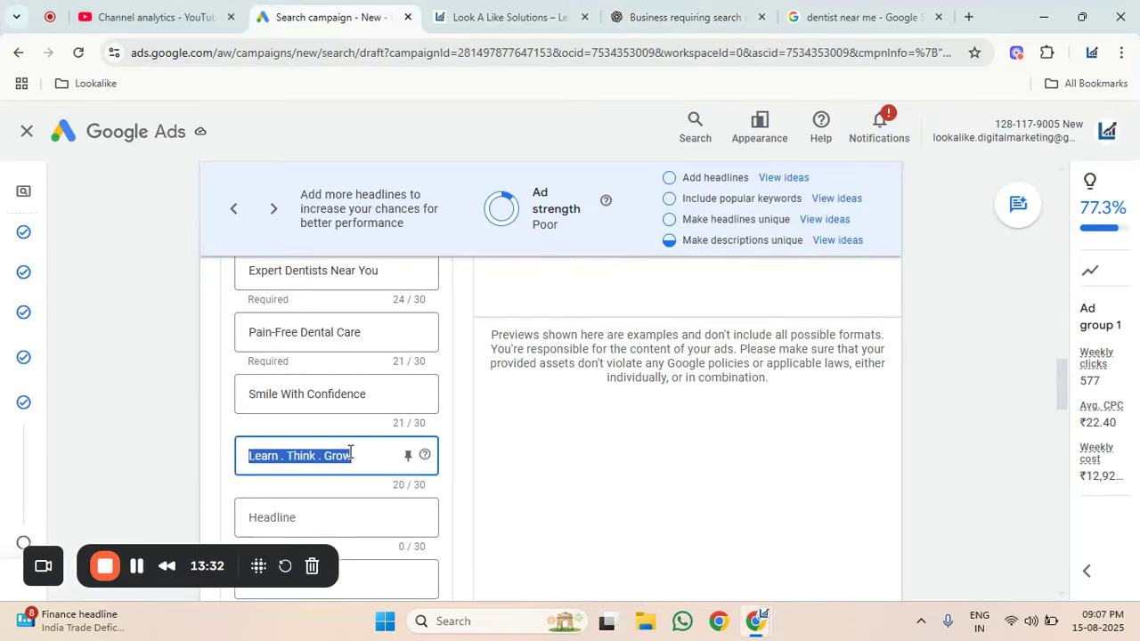
{"action": "key", "text": "ctrl+v"}
Replace the first Google Ads description with "Book Your Appointment Today For Gentle, Expert Dental Care Near You." copied from ChatGPT.
{"action": "scroll", "coordinate": [178, 415], "scroll_direction": "down", "scroll_amount": 2}
{"action": "scroll", "coordinate": [168, 397], "scroll_direction": "down", "scroll_amount": 2}
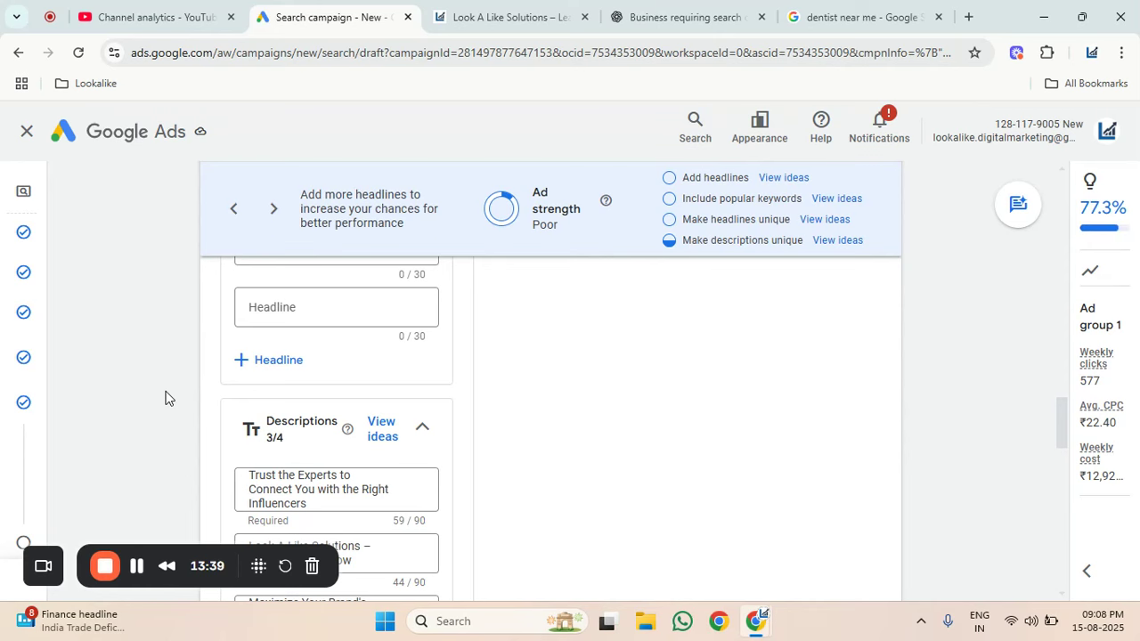
{"action": "scroll", "coordinate": [165, 398], "scroll_direction": "down", "scroll_amount": 1}
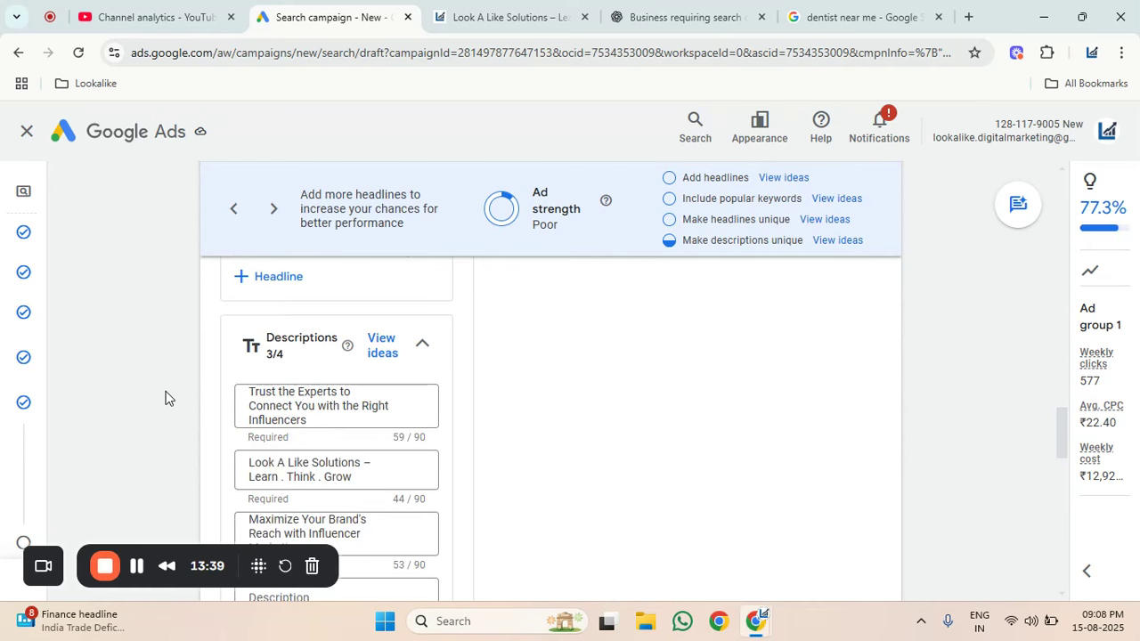
{"action": "left_click", "coordinate": [650, 18]}
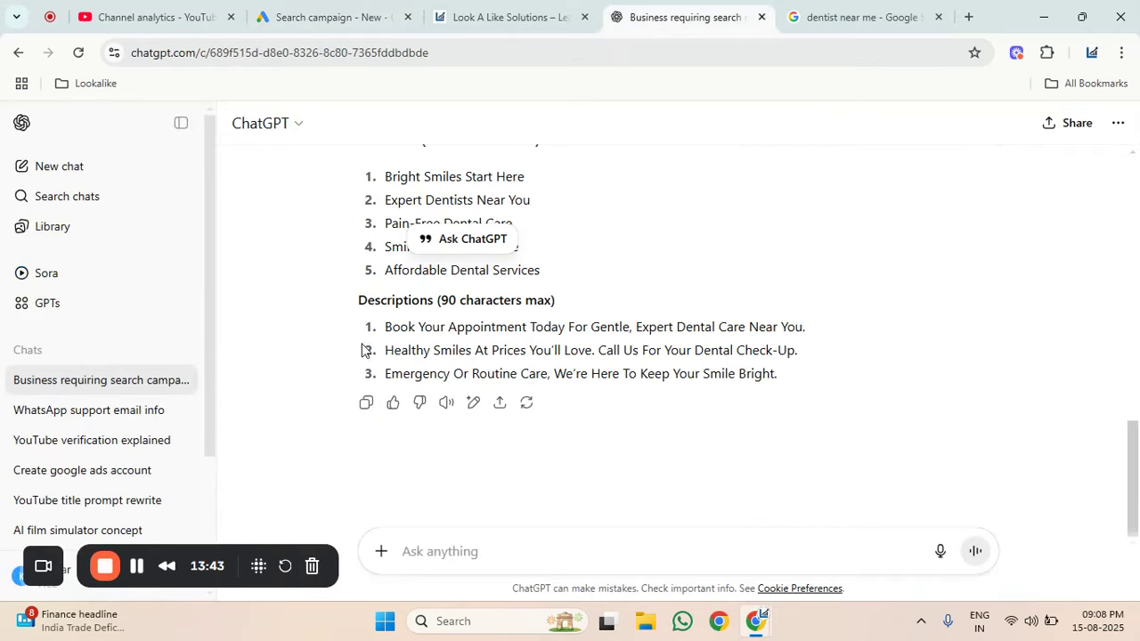
{"action": "left_click_drag", "start_coordinate": [385, 323], "coordinate": [821, 333]}
{"action": "key", "text": "ctrl+c"}
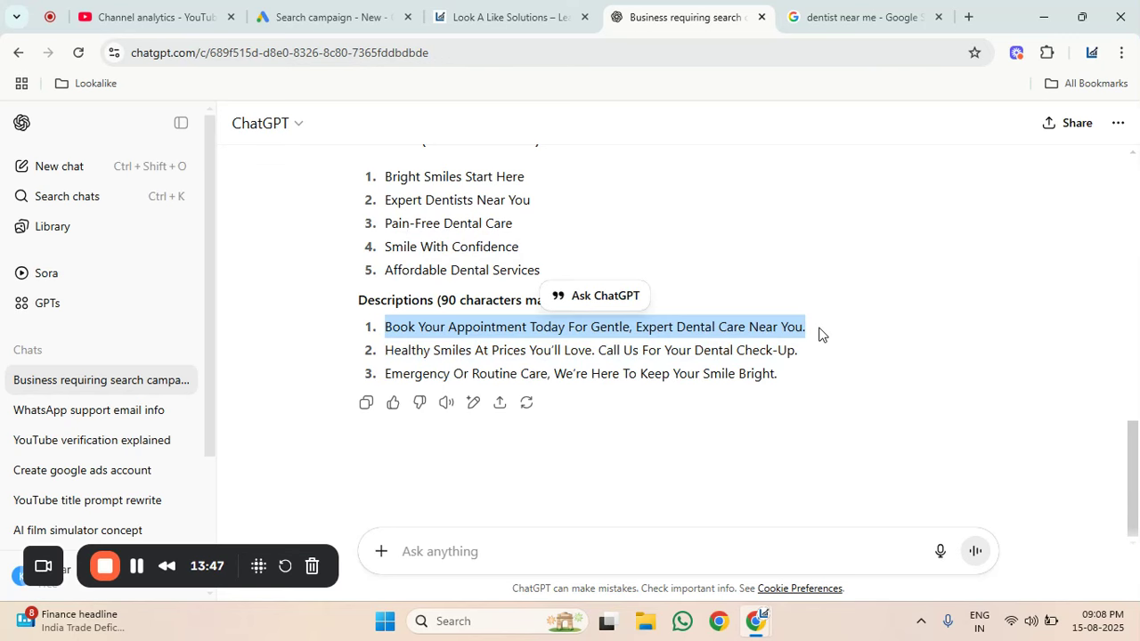
{"action": "left_click", "coordinate": [329, 17]}
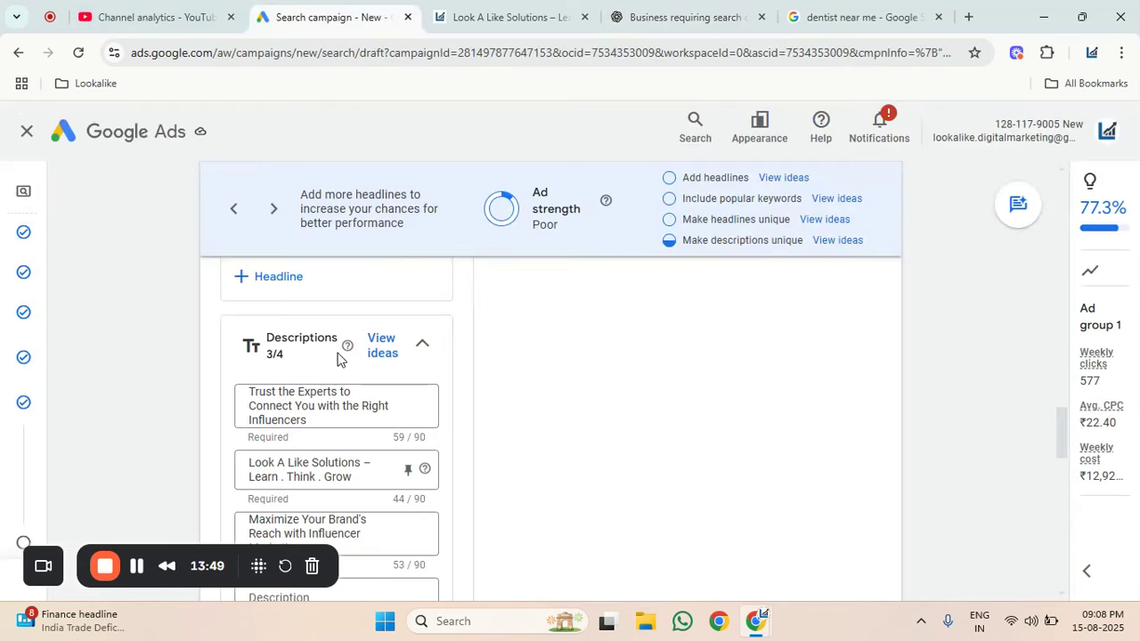
{"action": "triple_click", "coordinate": [330, 406]}
{"action": "key", "text": "ctrl+v"}
Copy "Healthy Smiles At Prices You'll Love. Call Us For Your Dental Check-Up." from ChatGPT over the second Google Ads description.
{"action": "left_click", "coordinate": [687, 16]}
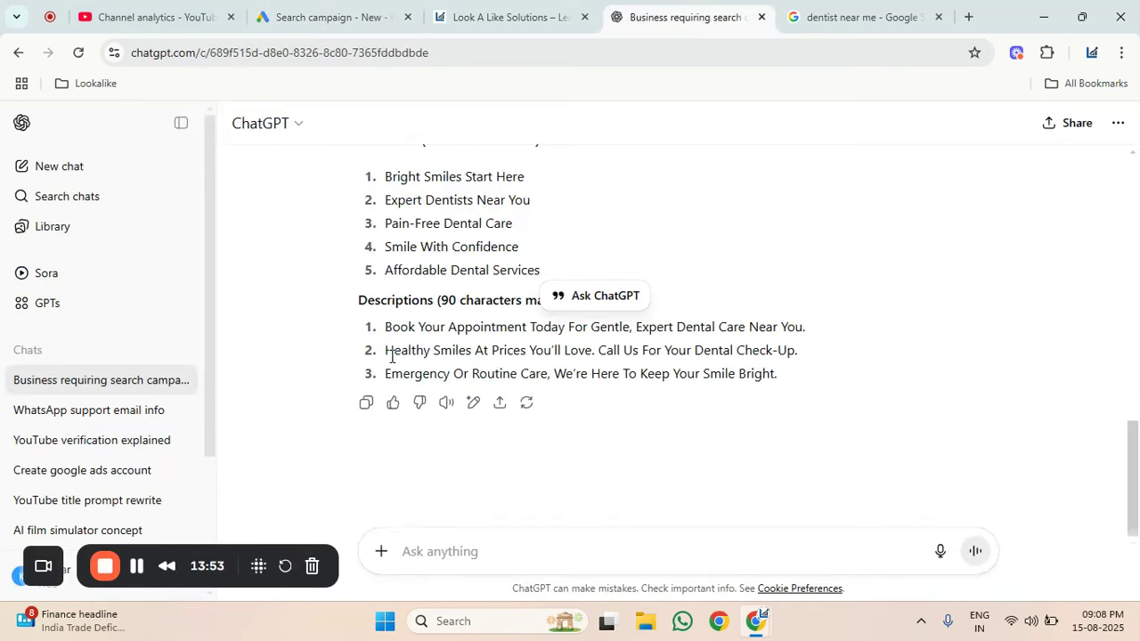
{"action": "left_click_drag", "start_coordinate": [385, 351], "coordinate": [798, 352]}
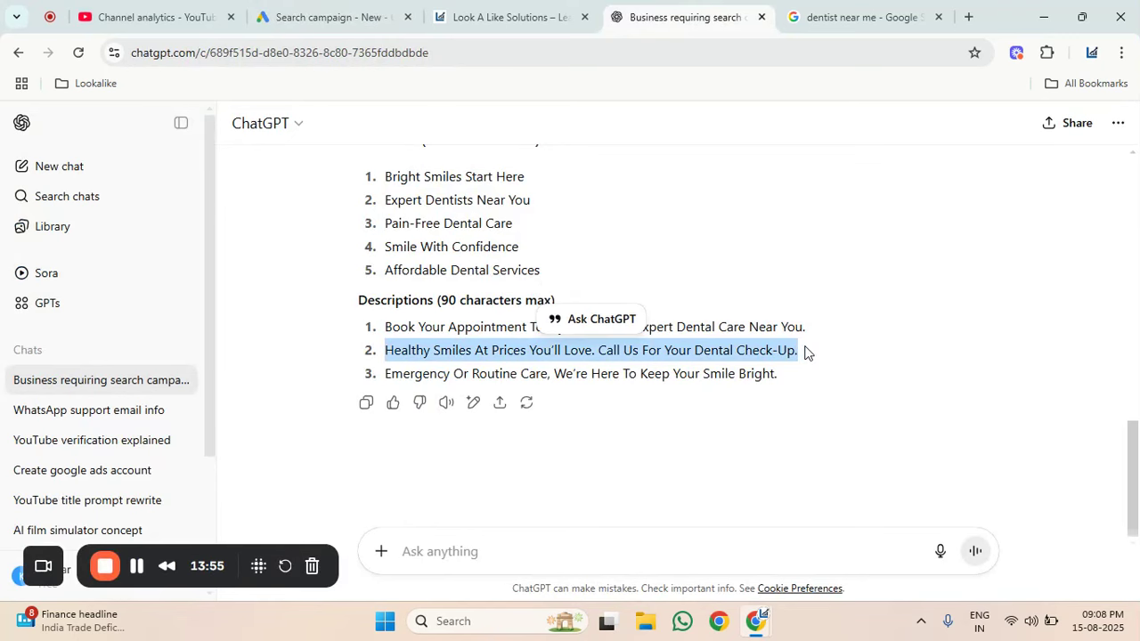
{"action": "left_click", "coordinate": [344, 15]}
{"action": "scroll", "coordinate": [319, 472], "scroll_direction": "down", "scroll_amount": 1}
{"action": "triple_click", "coordinate": [320, 392]}
{"action": "key", "text": "ctrl+v"}
Replace the third Google Ads description with "Emergency Or Routine Care, We're Here To Keep Your Smile Bright." copied from ChatGPT.
{"action": "left_click", "coordinate": [686, 16]}
{"action": "left_click_drag", "start_coordinate": [386, 374], "coordinate": [800, 363]}
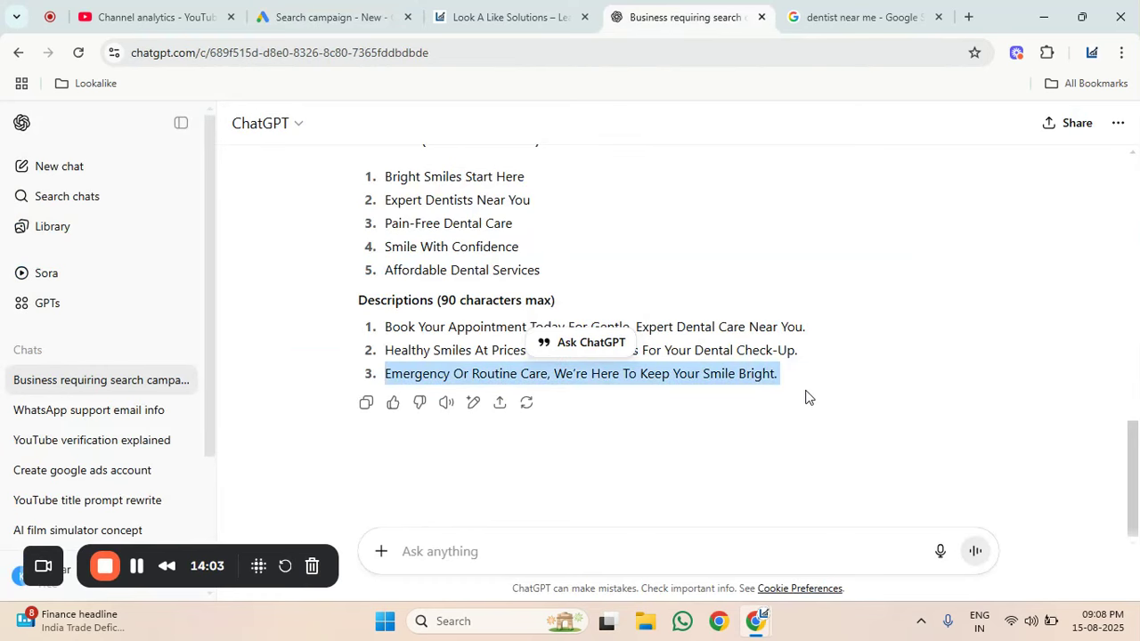
{"action": "left_click", "coordinate": [318, 16]}
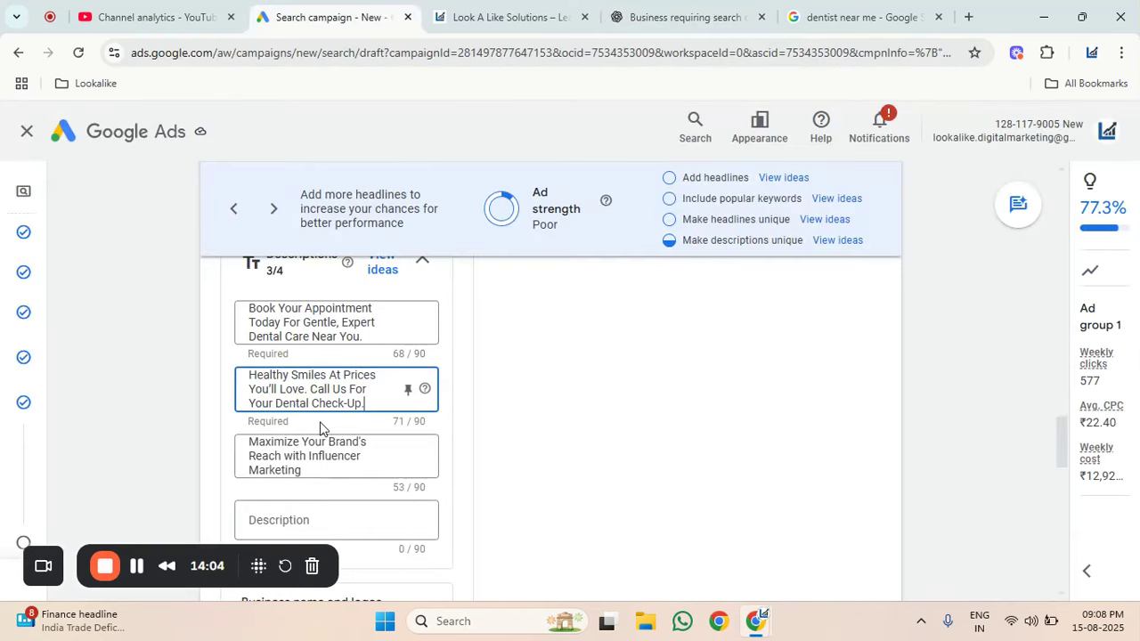
{"action": "triple_click", "coordinate": [322, 472]}
{"action": "key", "text": "ctrl+v"}
{"action": "left_click", "coordinate": [206, 458]}
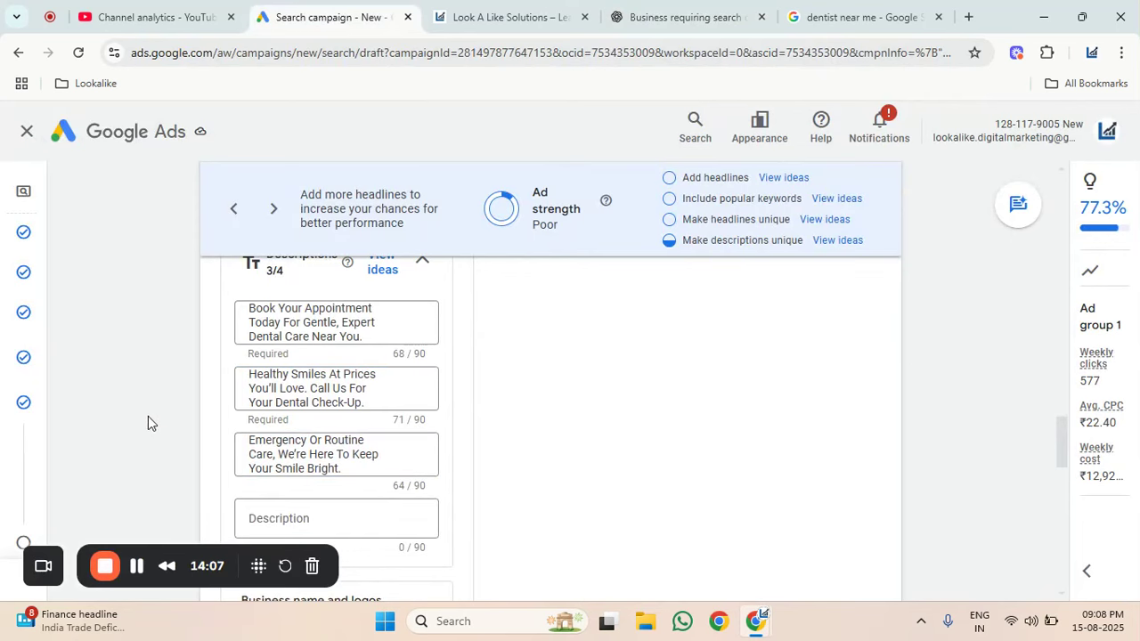
Examine how display paths appear in the listing URLs of the "dentist near me" Google results, for the ad's display path fields.
{"action": "scroll", "coordinate": [238, 403], "scroll_direction": "up", "scroll_amount": 10}
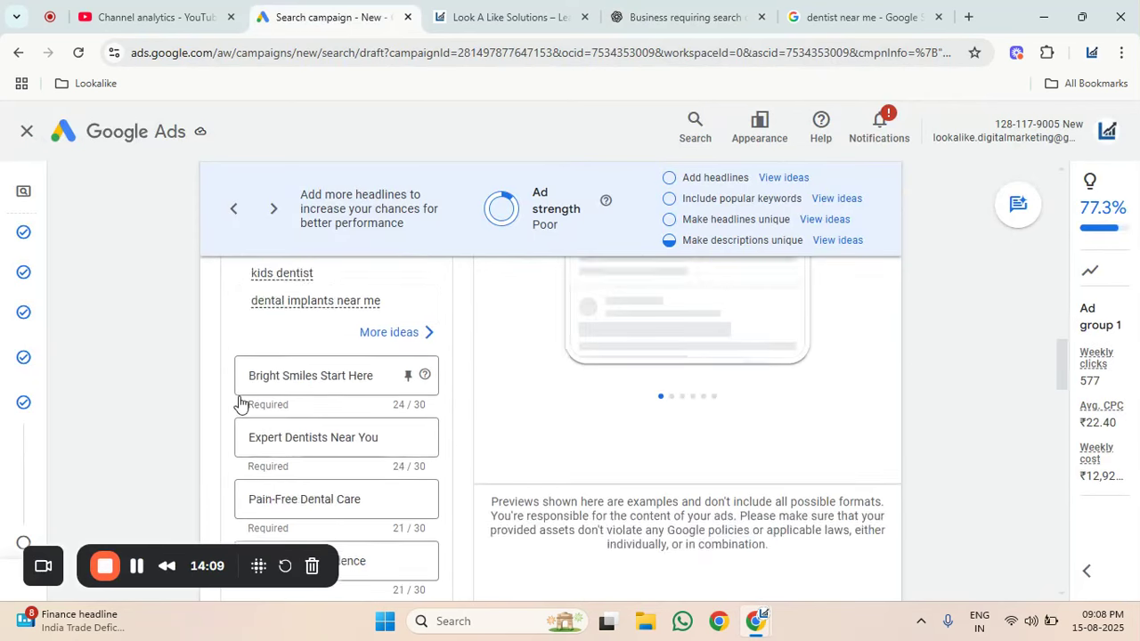
{"action": "scroll", "coordinate": [182, 401], "scroll_direction": "up", "scroll_amount": 1}
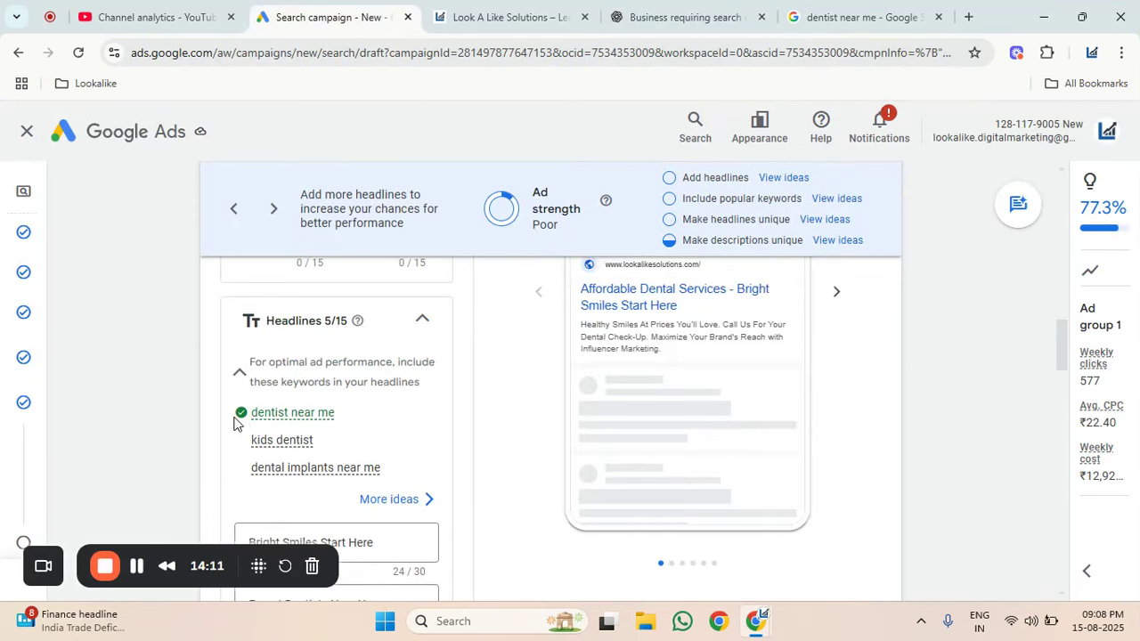
{"action": "scroll", "coordinate": [140, 400], "scroll_direction": "up", "scroll_amount": 2}
{"action": "left_click", "coordinate": [318, 395]}
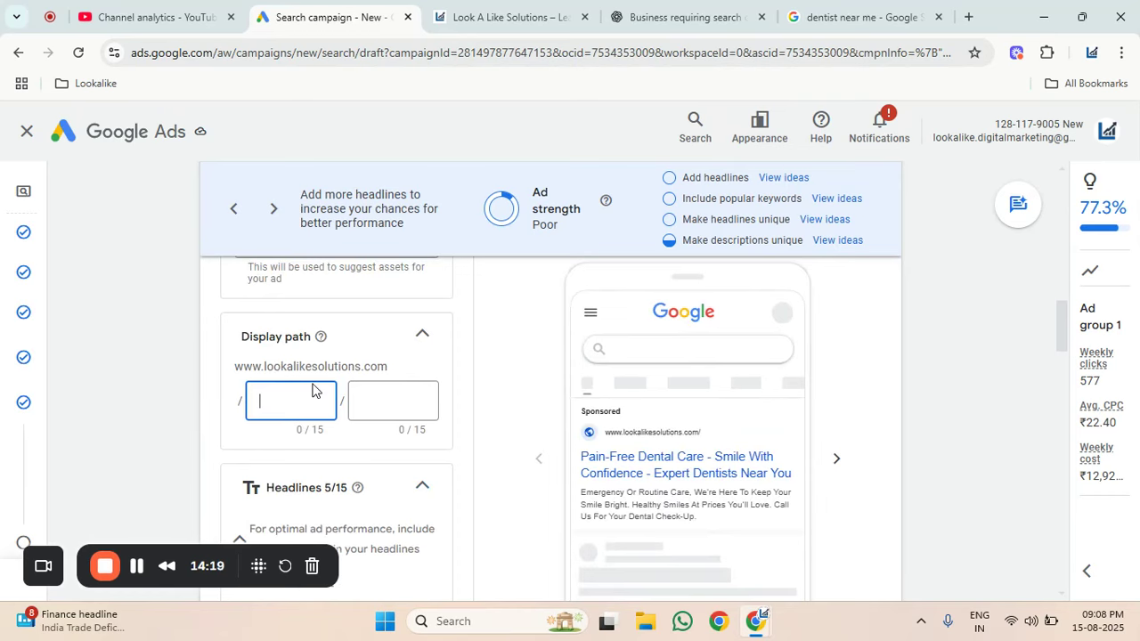
{"action": "left_click", "coordinate": [848, 33]}
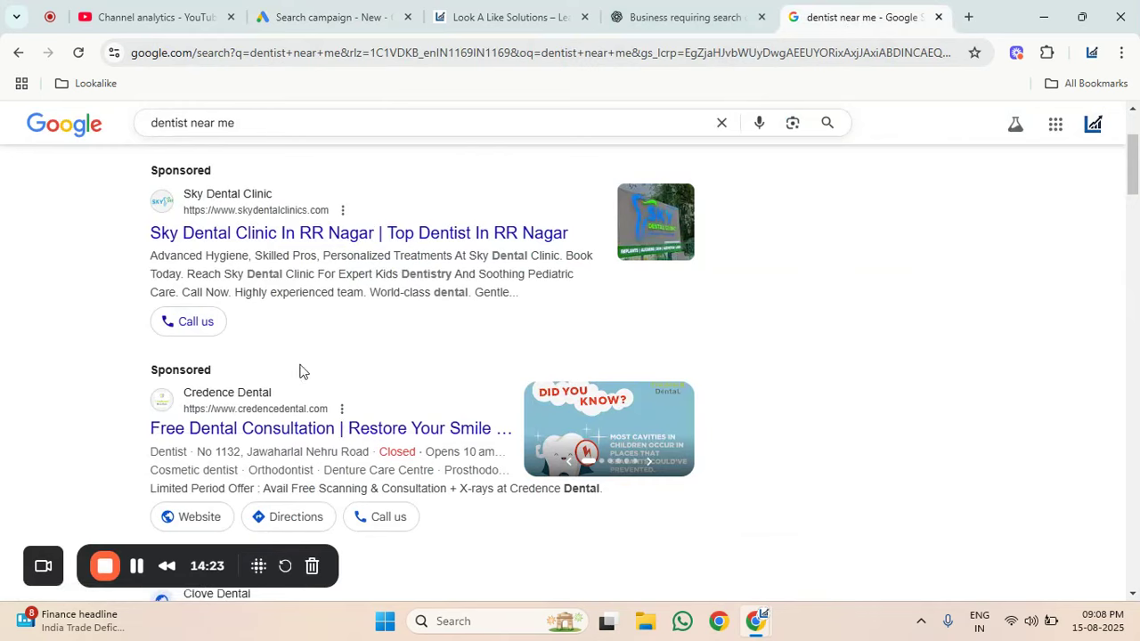
{"action": "scroll", "coordinate": [294, 365], "scroll_direction": "down", "scroll_amount": 3}
{"action": "scroll", "coordinate": [285, 354], "scroll_direction": "down", "scroll_amount": 1}
{"action": "scroll", "coordinate": [285, 354], "scroll_direction": "down", "scroll_amount": 12}
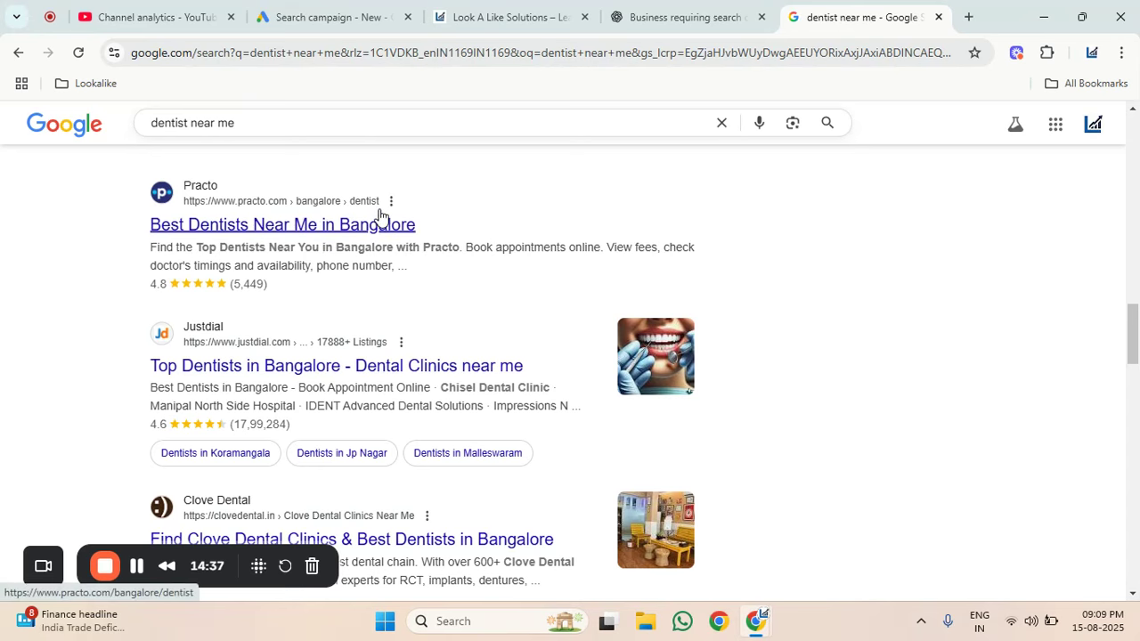
Back in Google Ads, set the ad's display path to "Dentist" and "Near-me".
{"action": "left_click", "coordinate": [325, 21]}
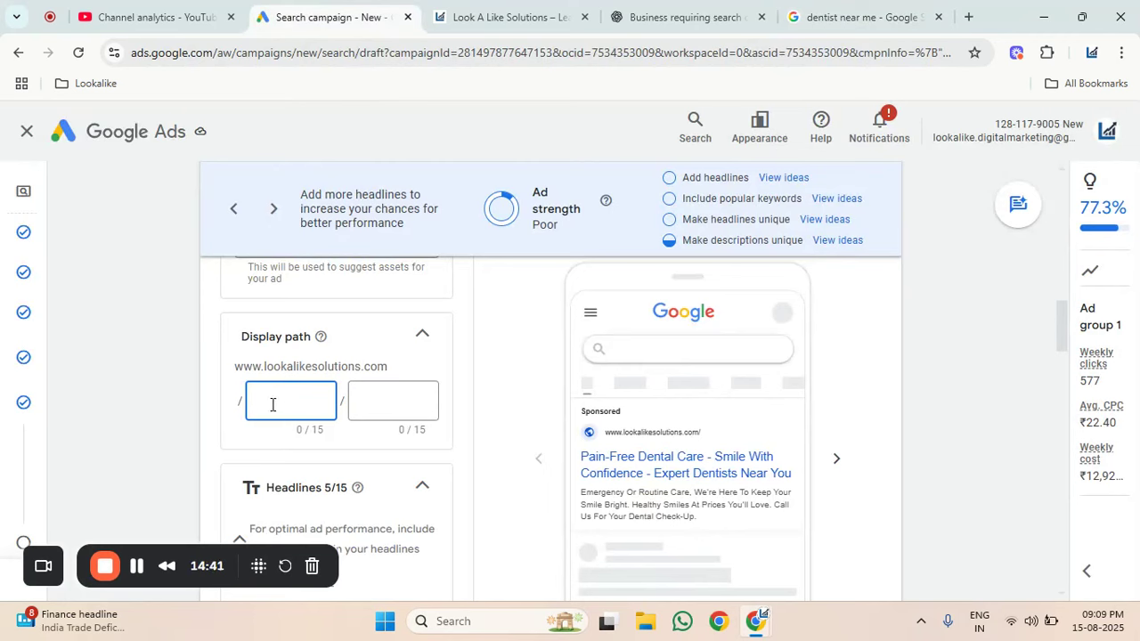
{"action": "type", "text": "Dentist"}
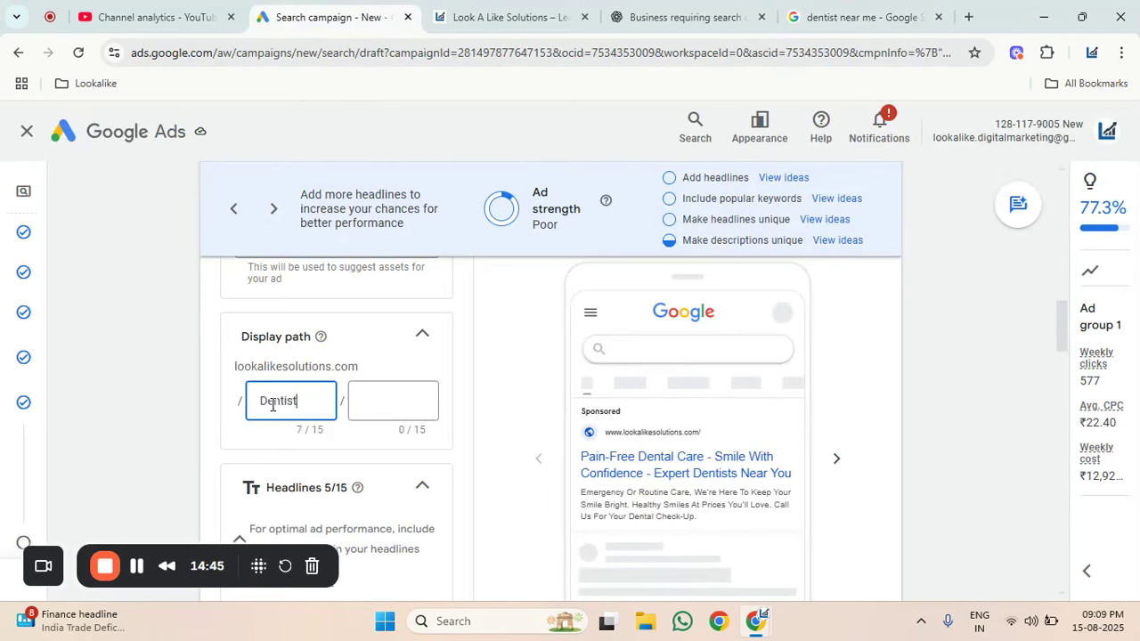
{"action": "key", "text": "Tab"}
{"action": "type", "text": "Near"}
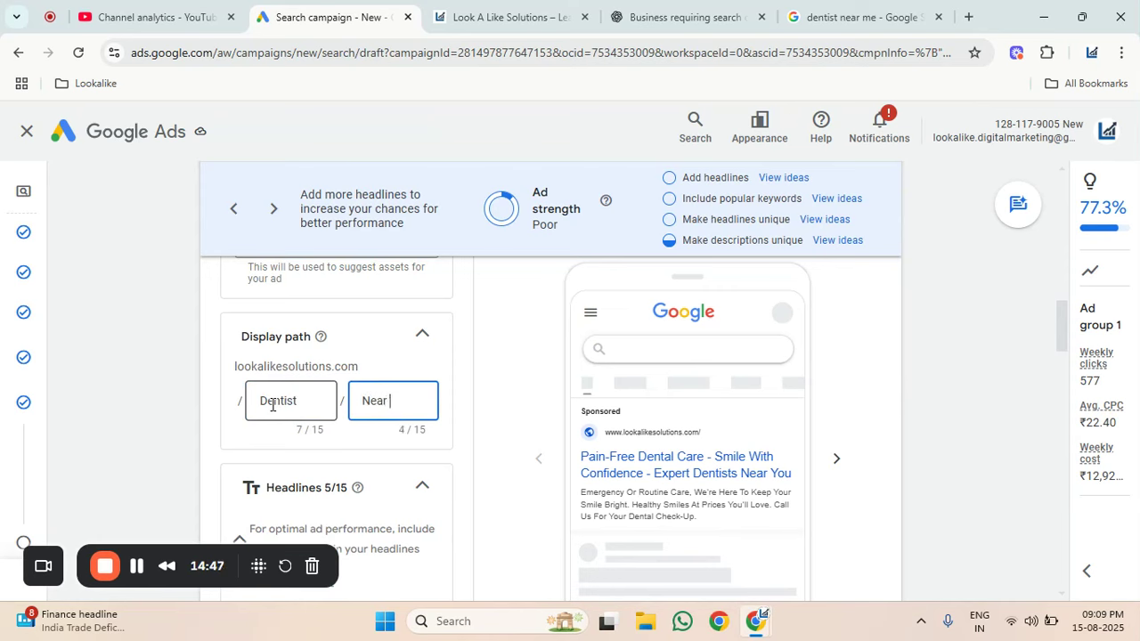
{"action": "type", "text": "-me"}
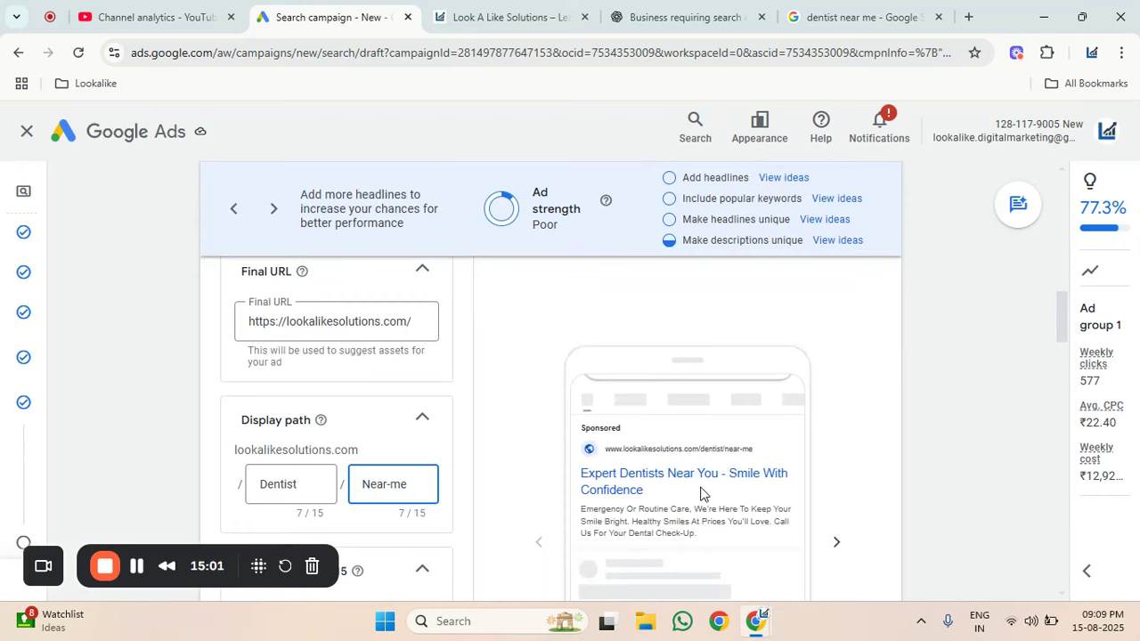
Review the ad's preview and headlines, and expand the optimization score and weekly estimates details.
{"action": "scroll", "coordinate": [700, 494], "scroll_direction": "up", "scroll_amount": 2}
{"action": "scroll", "coordinate": [737, 487], "scroll_direction": "down", "scroll_amount": 1}
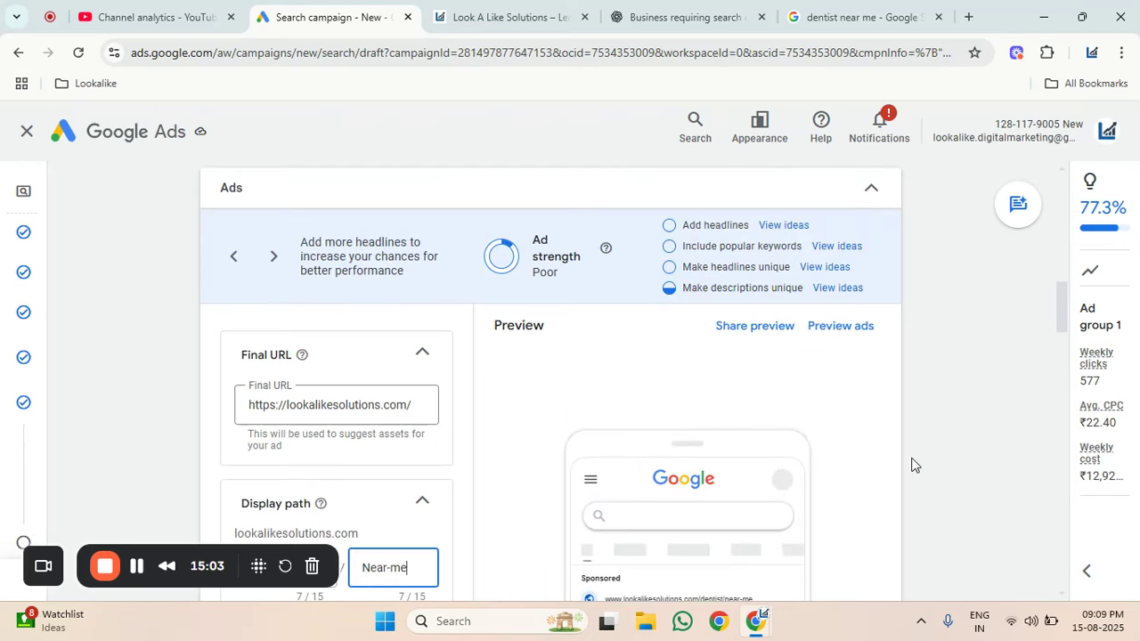
{"action": "scroll", "coordinate": [882, 441], "scroll_direction": "down", "scroll_amount": 5}
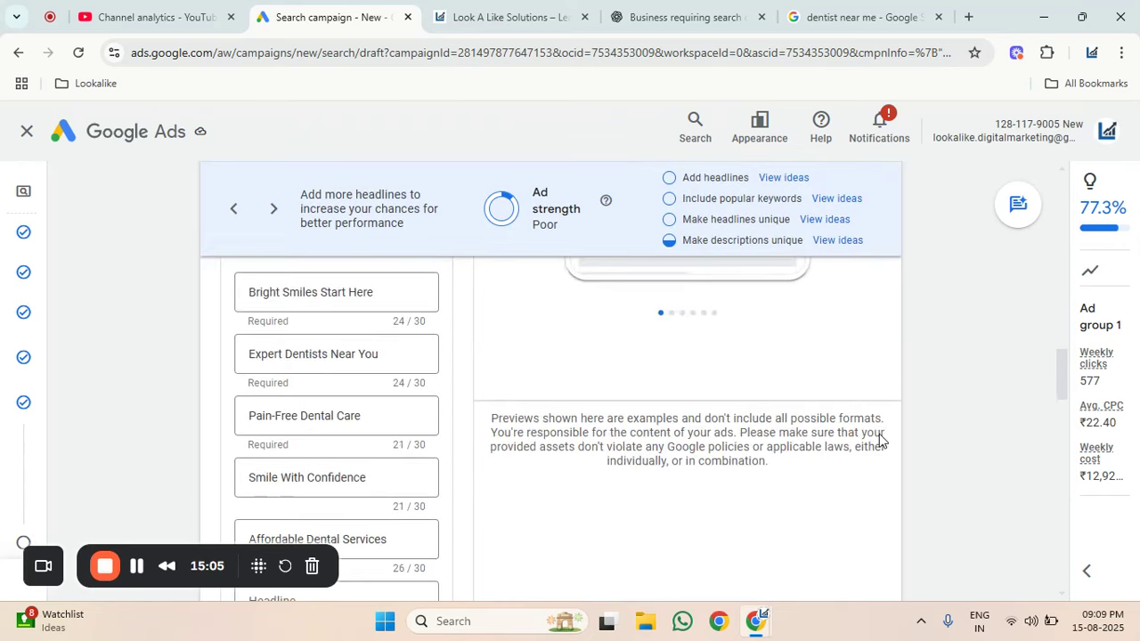
{"action": "scroll", "coordinate": [878, 440], "scroll_direction": "up", "scroll_amount": 6}
{"action": "scroll", "coordinate": [879, 436], "scroll_direction": "down", "scroll_amount": 2}
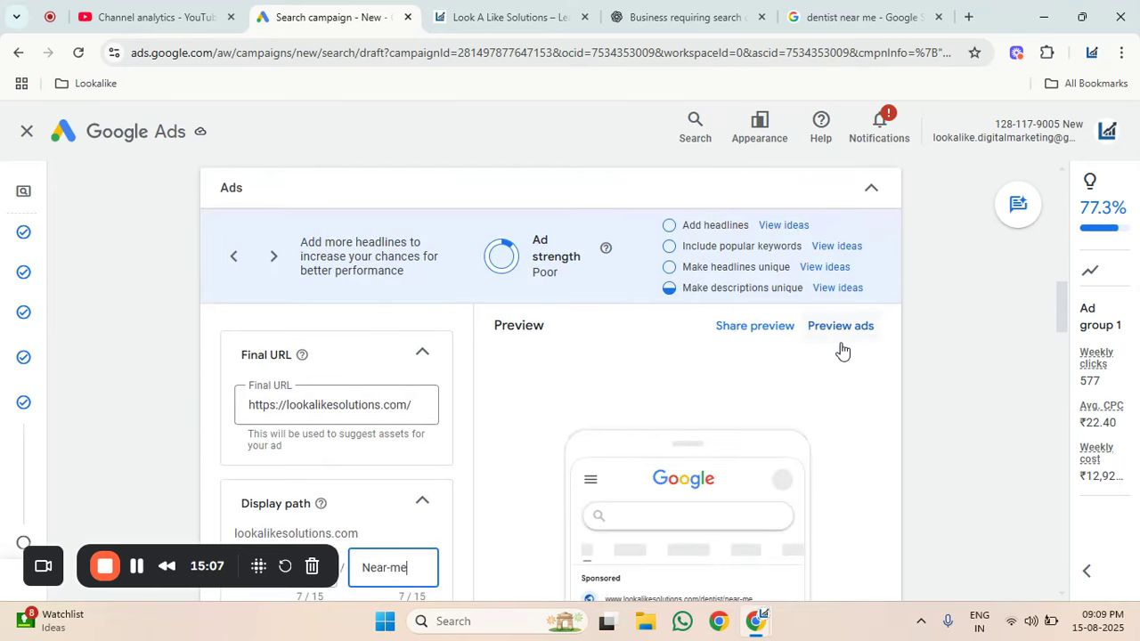
{"action": "left_click", "coordinate": [1084, 575]}
Collapse the unused Sitelinks section and finish editing the ad without adding further assets.
{"action": "scroll", "coordinate": [383, 419], "scroll_direction": "down", "scroll_amount": 4}
{"action": "scroll", "coordinate": [399, 425], "scroll_direction": "down", "scroll_amount": 10}
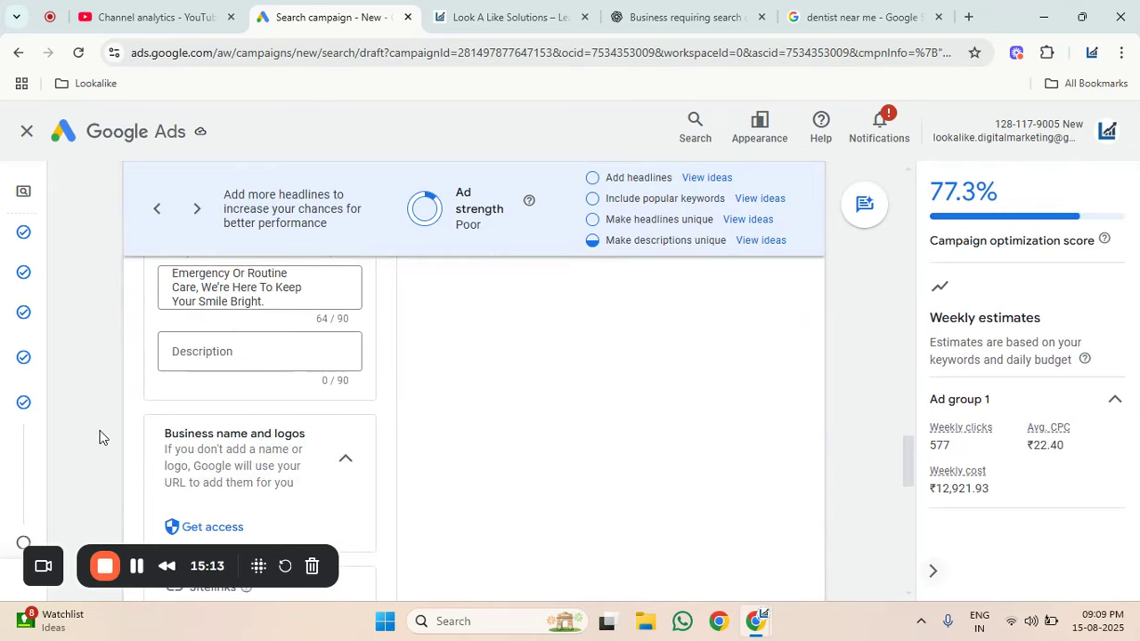
{"action": "scroll", "coordinate": [100, 437], "scroll_direction": "down", "scroll_amount": 5}
{"action": "scroll", "coordinate": [100, 436], "scroll_direction": "up", "scroll_amount": 5}
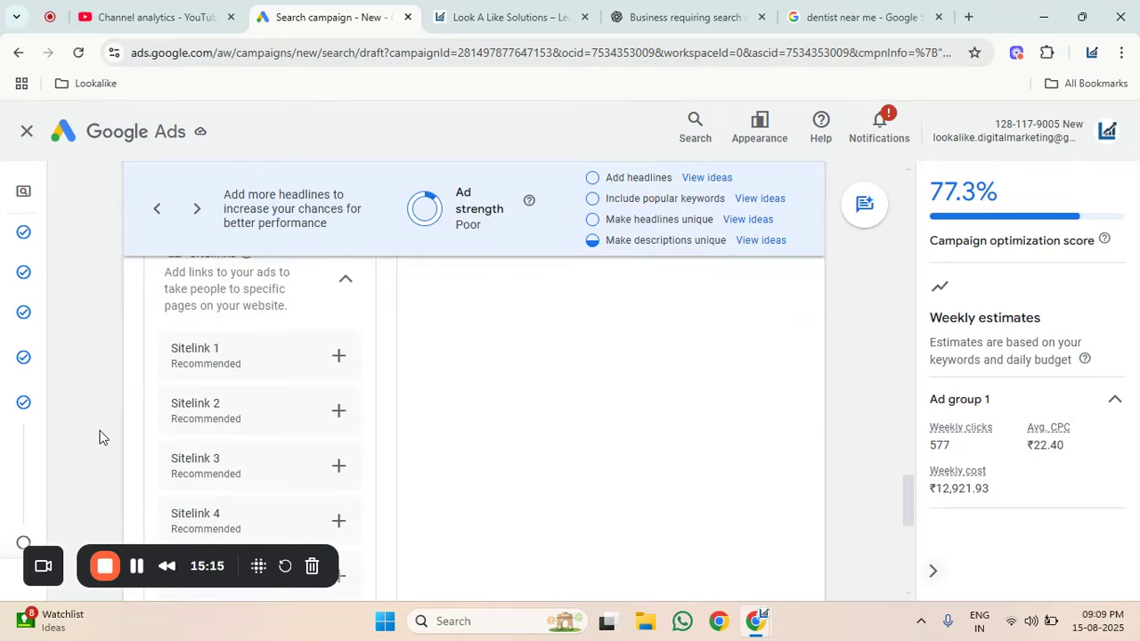
{"action": "left_click", "coordinate": [347, 449]}
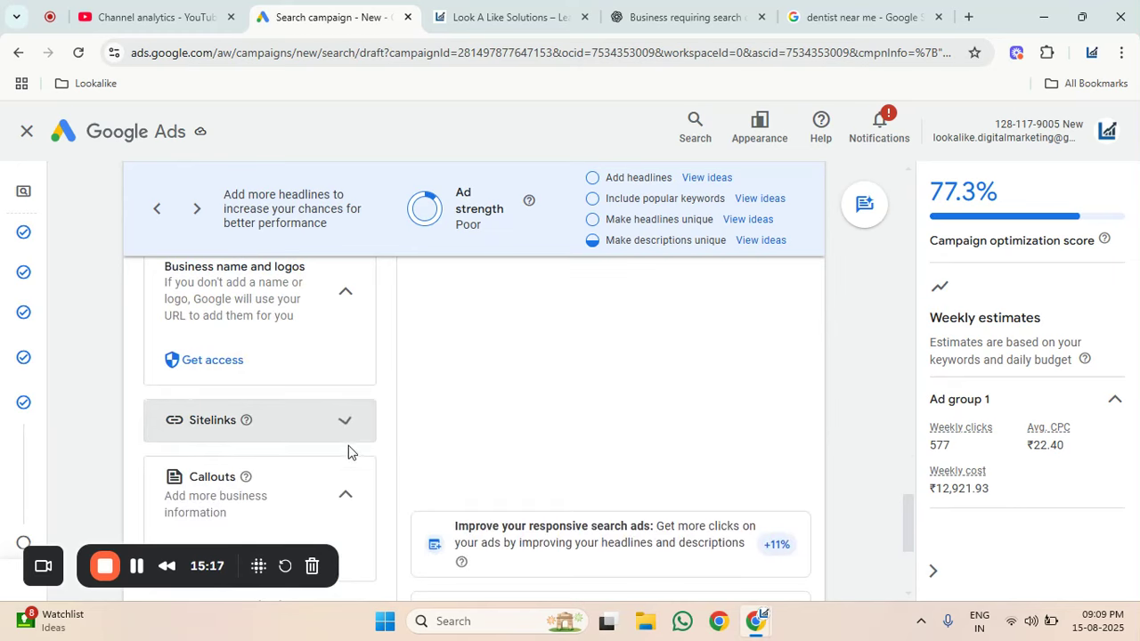
{"action": "scroll", "coordinate": [104, 402], "scroll_direction": "down", "scroll_amount": 3}
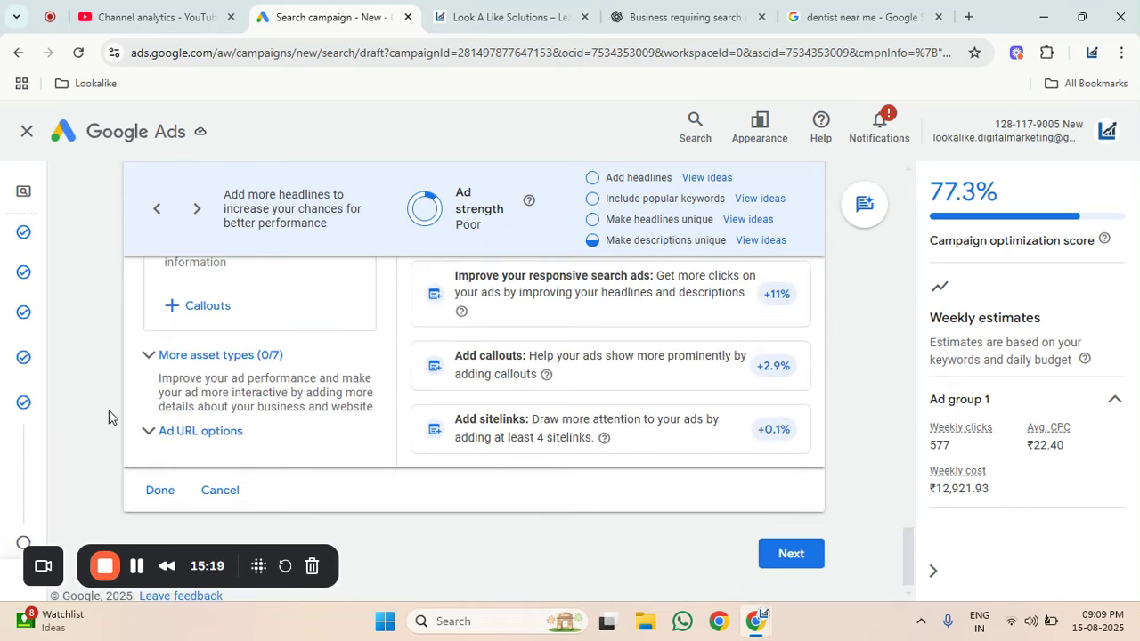
{"action": "left_click", "coordinate": [159, 491]}
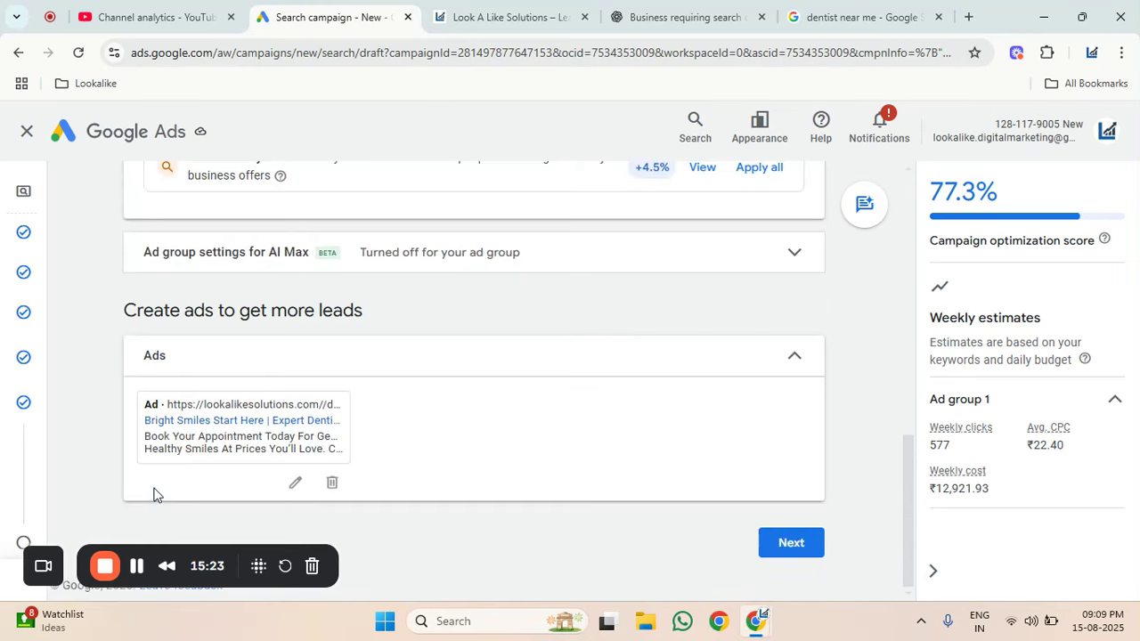
Check the entered keywords, proceed to the campaign budget and set a custom average daily budget of ₹100.
{"action": "scroll", "coordinate": [240, 438], "scroll_direction": "up", "scroll_amount": 5}
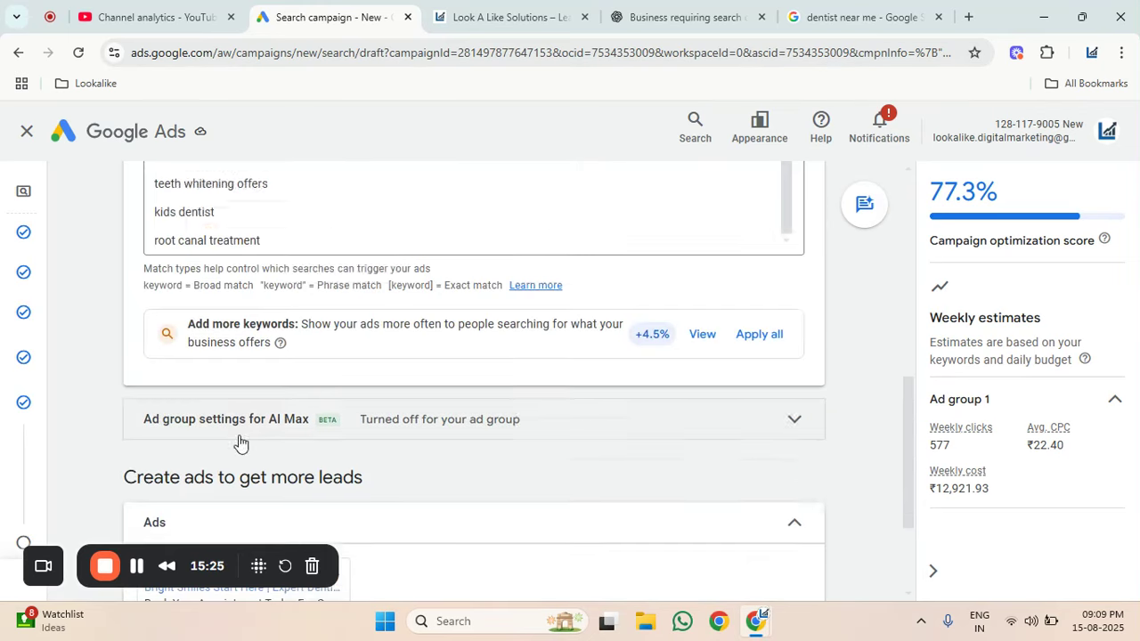
{"action": "scroll", "coordinate": [321, 374], "scroll_direction": "up", "scroll_amount": 2}
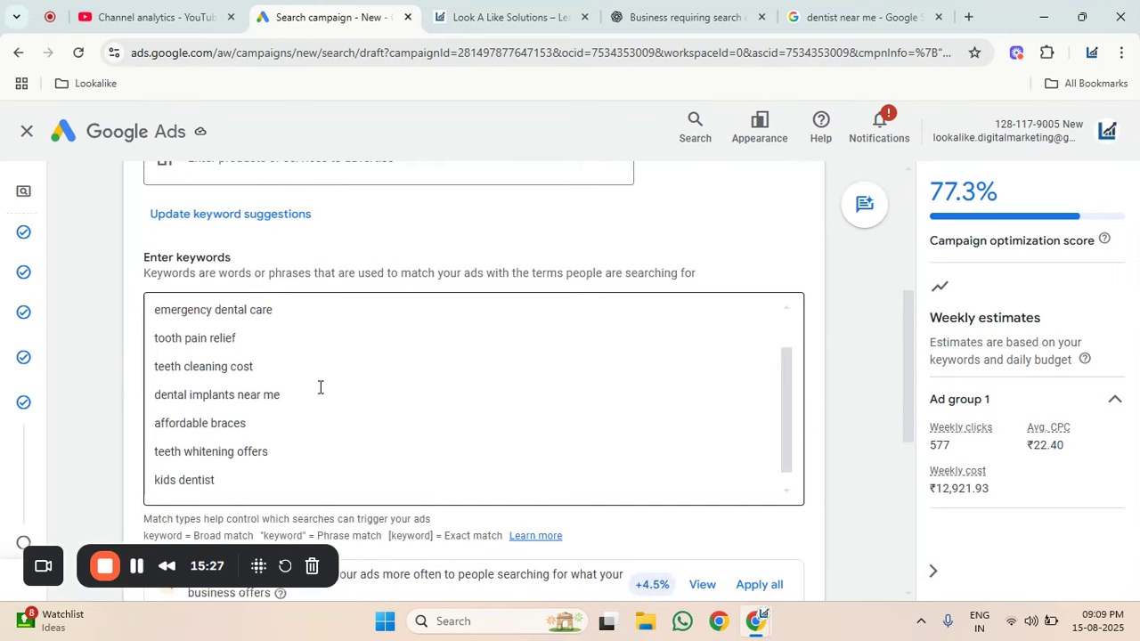
{"action": "scroll", "coordinate": [844, 437], "scroll_direction": "down", "scroll_amount": 5}
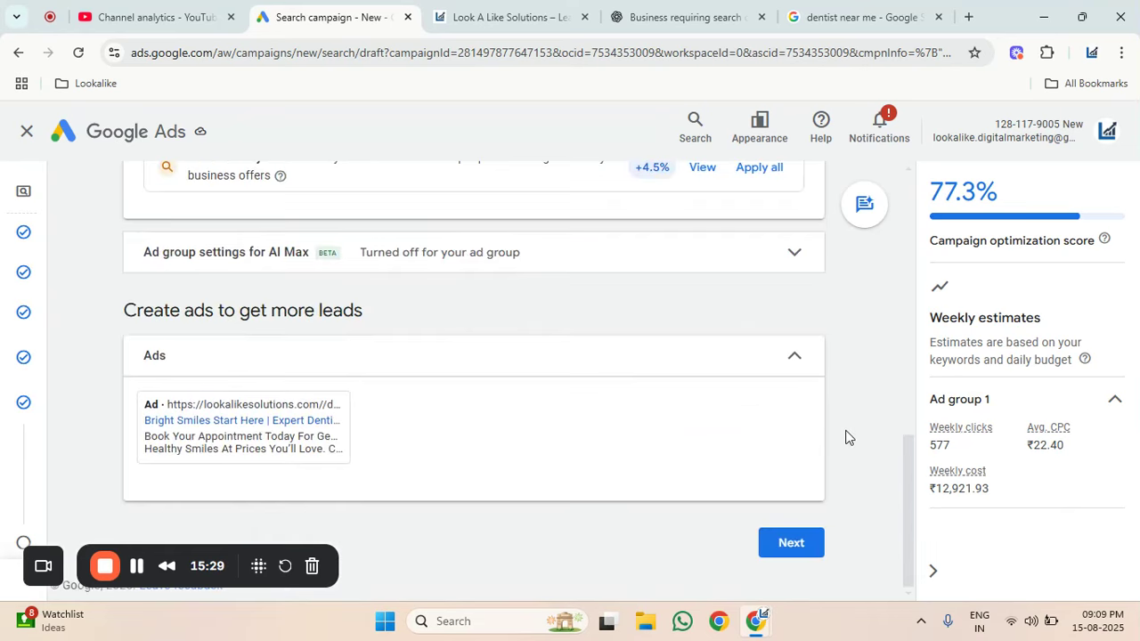
{"action": "left_click", "coordinate": [799, 551]}
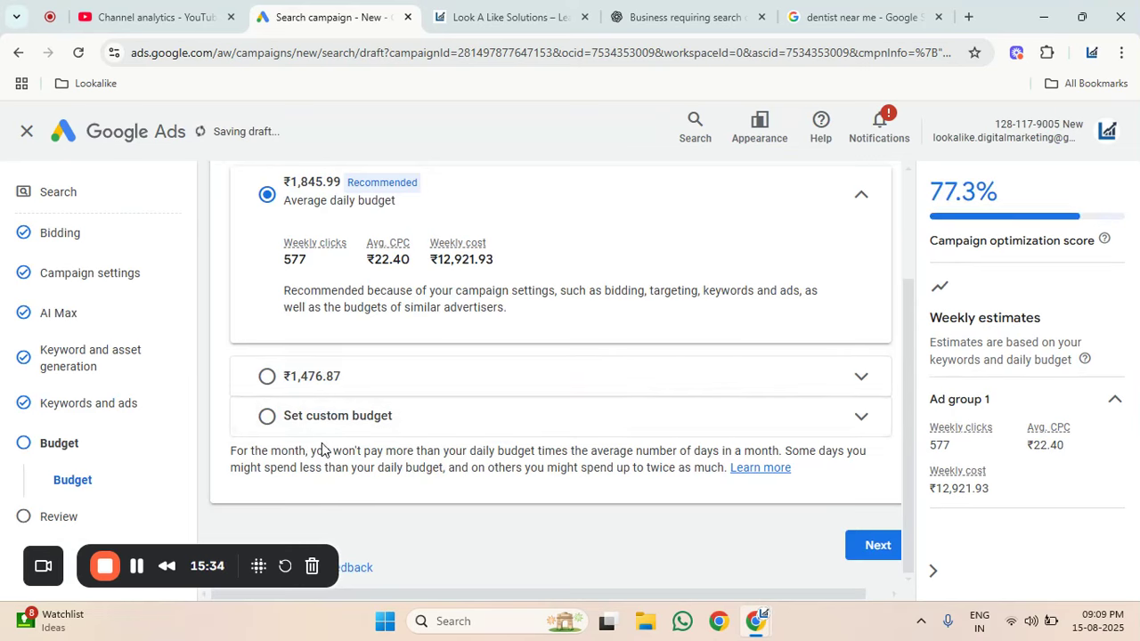
{"action": "left_click", "coordinate": [333, 419]}
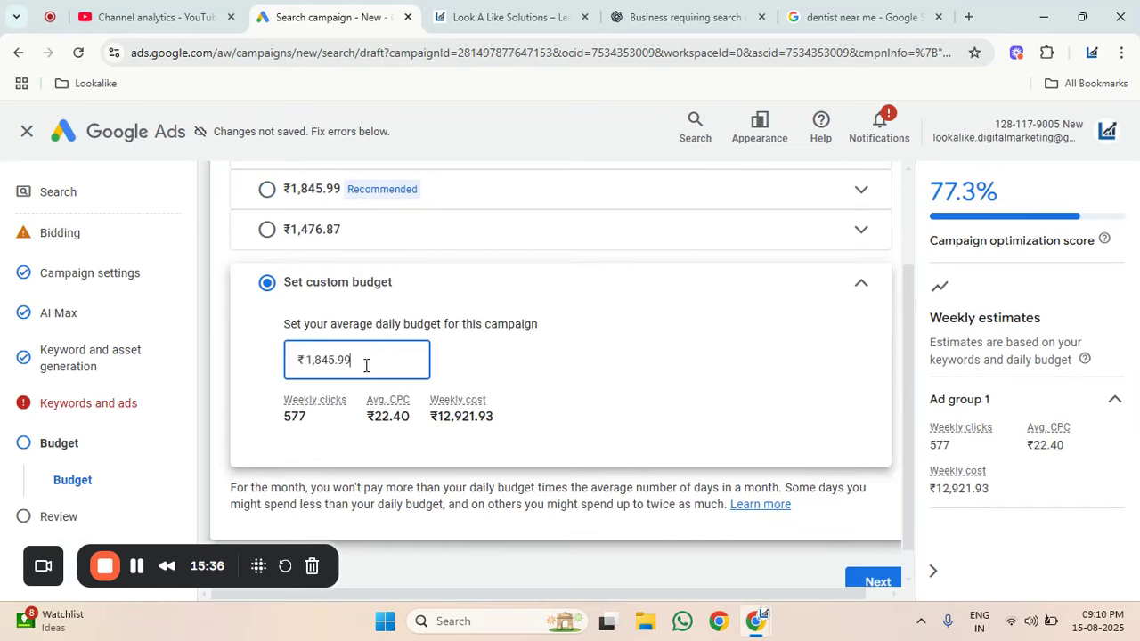
{"action": "left_click_drag", "start_coordinate": [363, 366], "coordinate": [247, 358]}
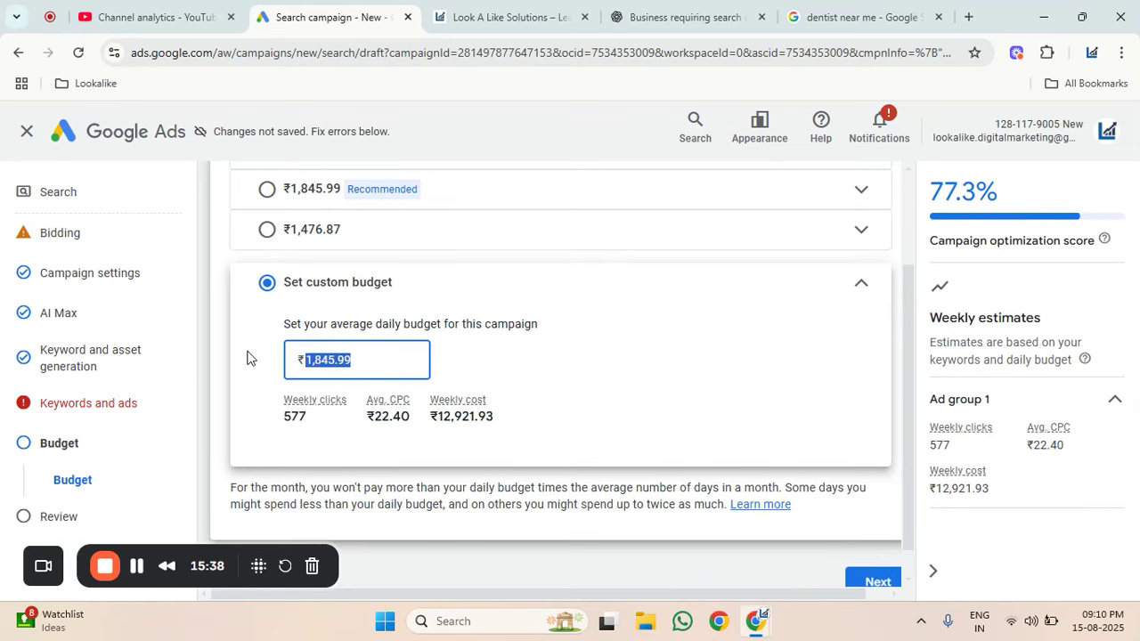
{"action": "type", "text": "100"}
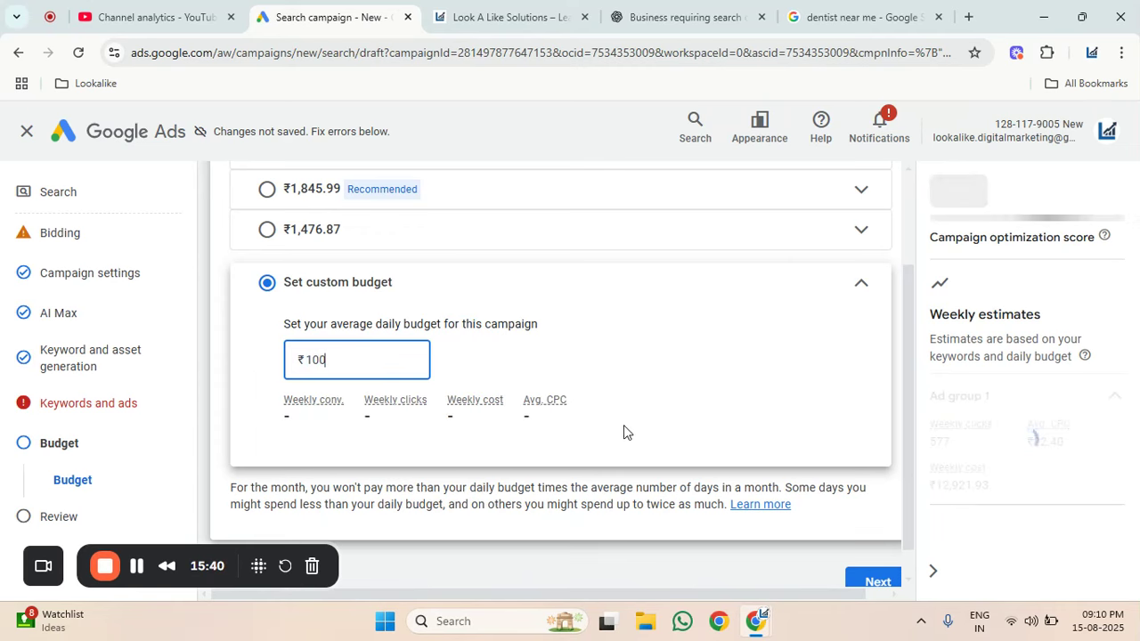
{"action": "left_click", "coordinate": [698, 458]}
{"action": "scroll", "coordinate": [700, 453], "scroll_direction": "down", "scroll_amount": 1}
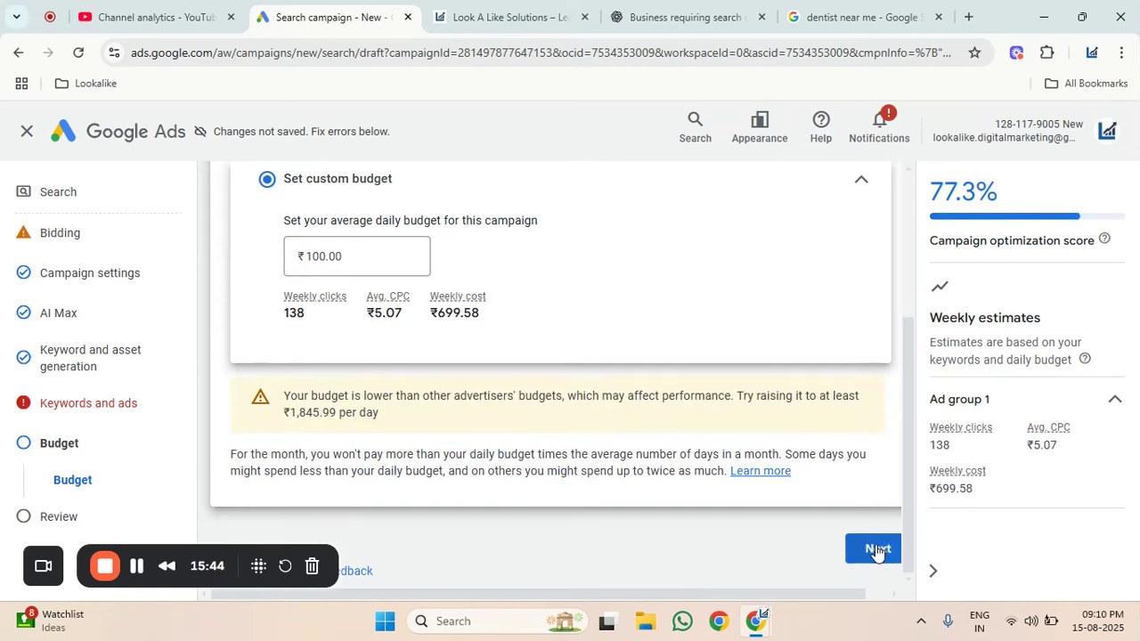
Collapse the weekly estimates, proceed from the budget to the campaign review and check the settings summary down to the keywords and ads.
{"action": "left_click", "coordinate": [932, 570]}
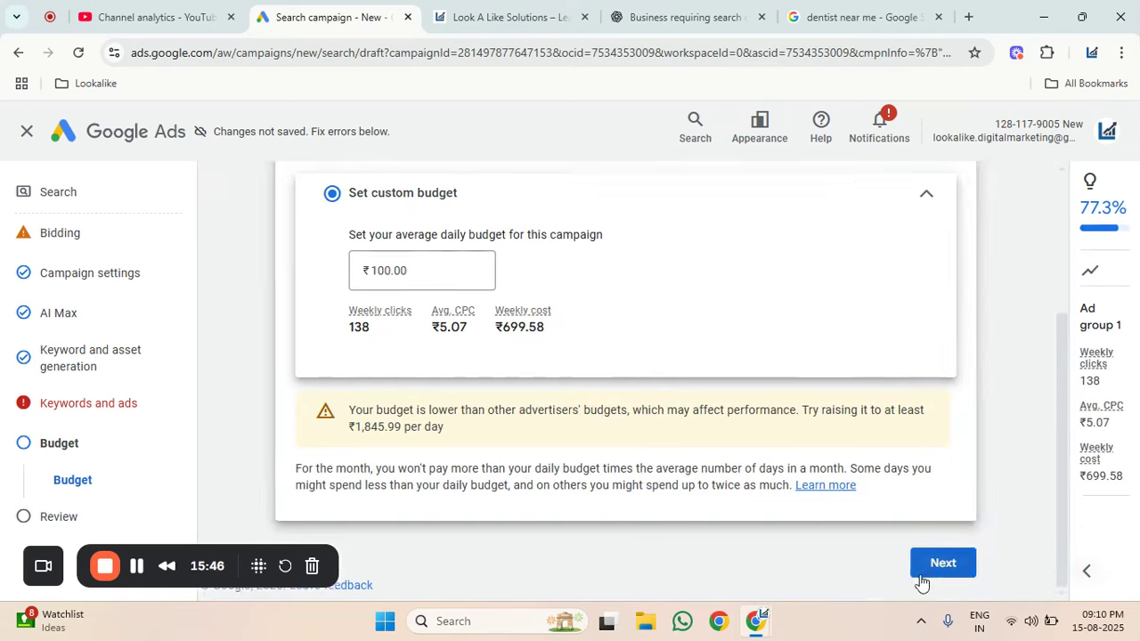
{"action": "left_click", "coordinate": [928, 567]}
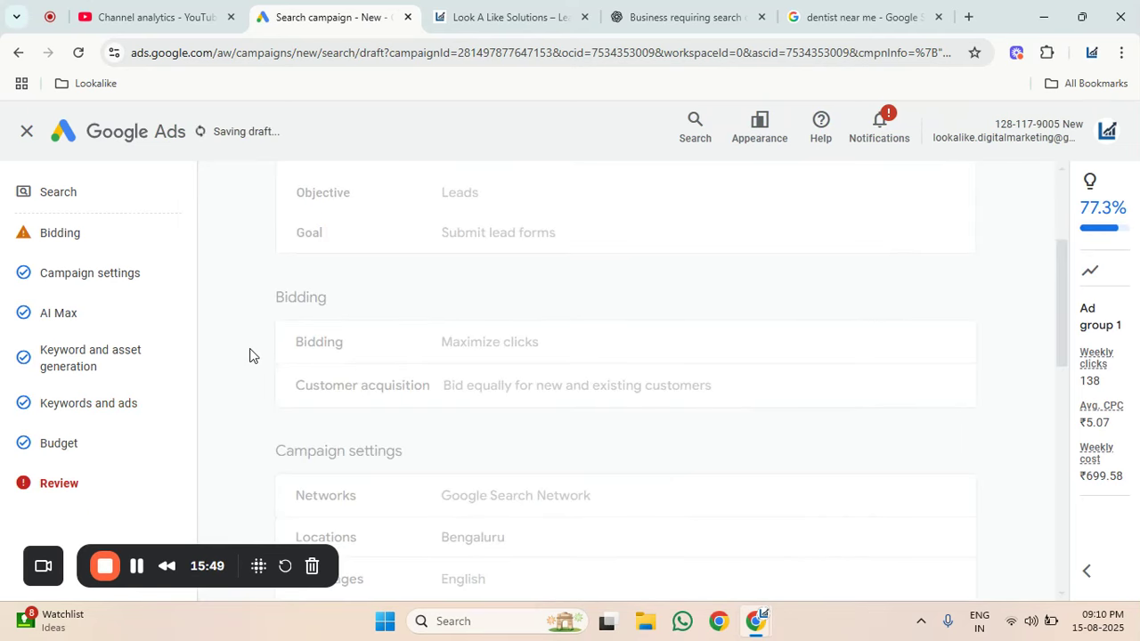
{"action": "scroll", "coordinate": [248, 368], "scroll_direction": "down", "scroll_amount": 5}
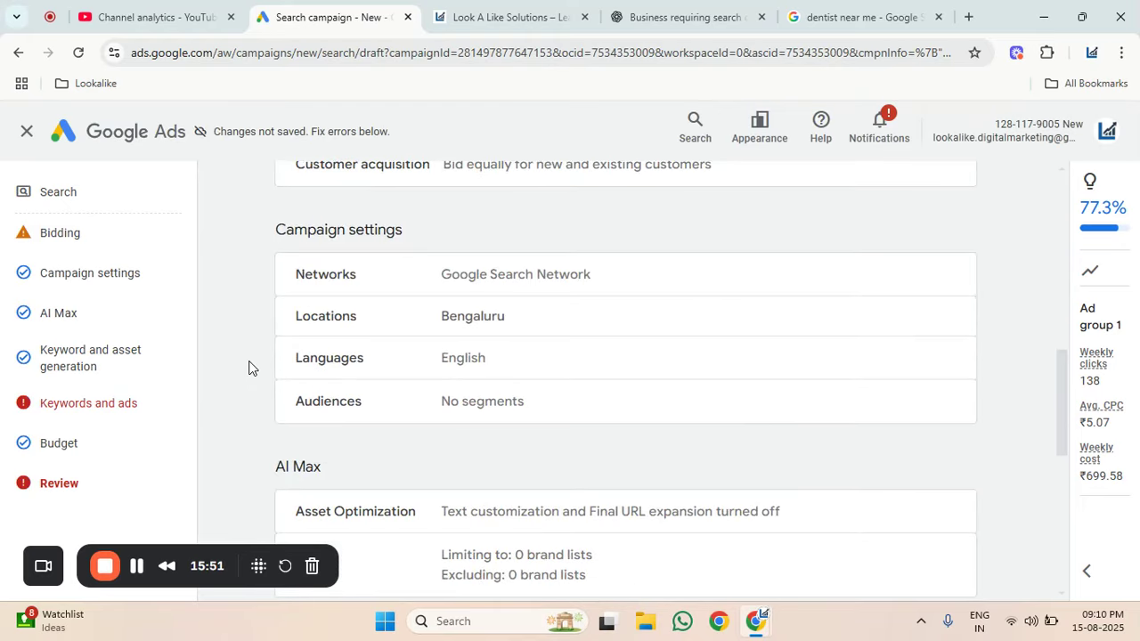
{"action": "scroll", "coordinate": [248, 368], "scroll_direction": "up", "scroll_amount": 5}
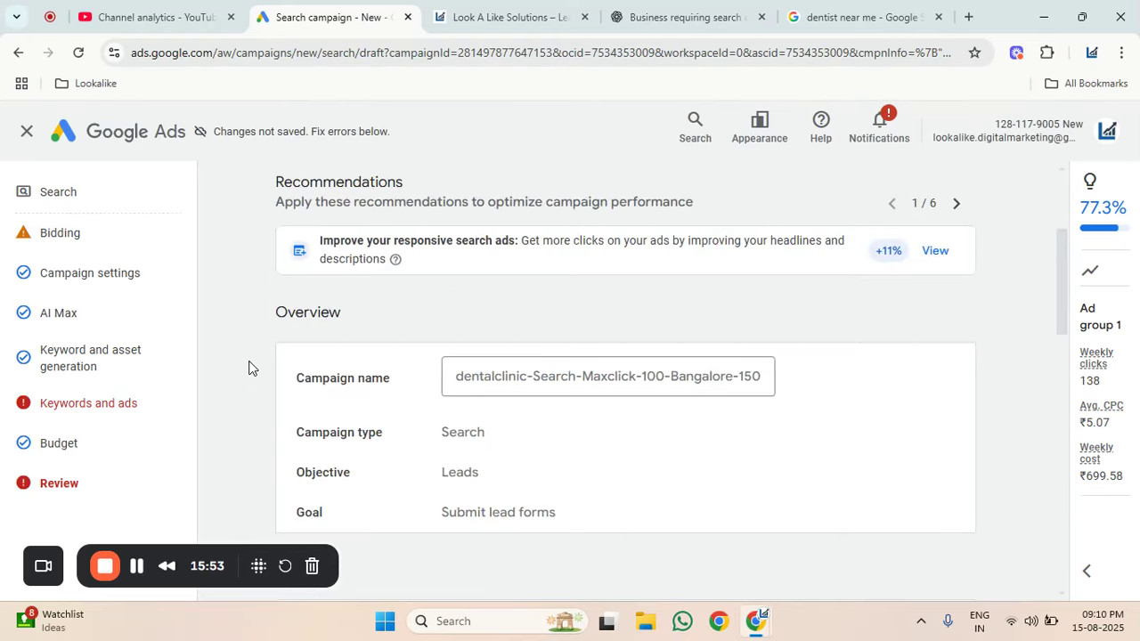
{"action": "scroll", "coordinate": [248, 368], "scroll_direction": "down", "scroll_amount": 7}
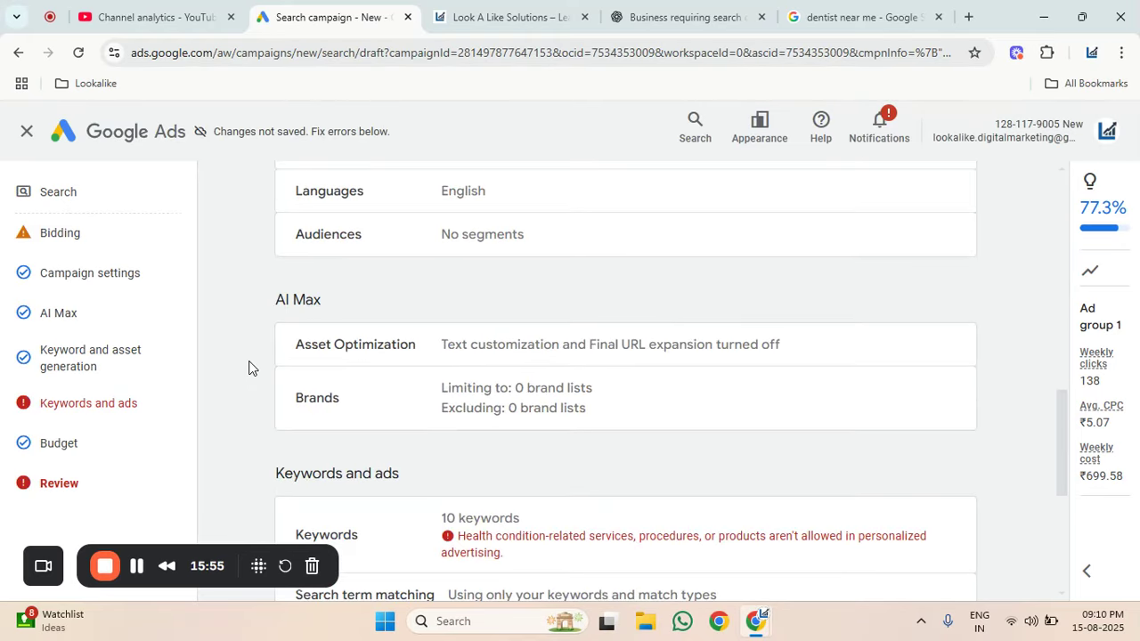
{"action": "scroll", "coordinate": [249, 367], "scroll_direction": "down", "scroll_amount": 2}
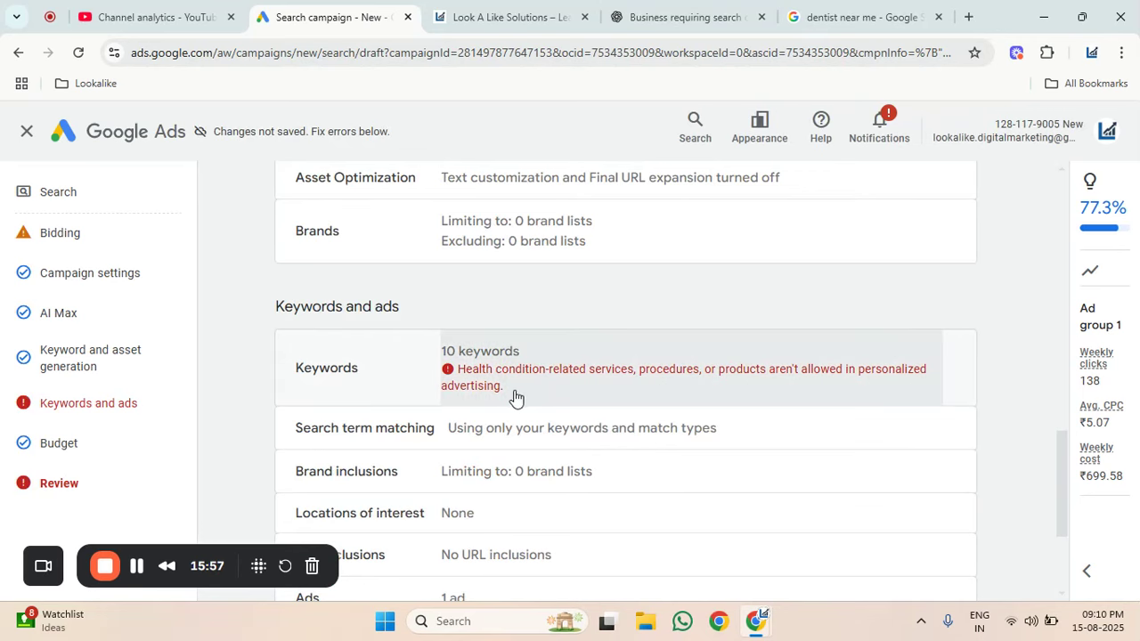
Open the keywords flagged in the review and examine the policy details for health in personalized advertising.
{"action": "left_click", "coordinate": [558, 393]}
{"action": "scroll", "coordinate": [757, 453], "scroll_direction": "down", "scroll_amount": 2}
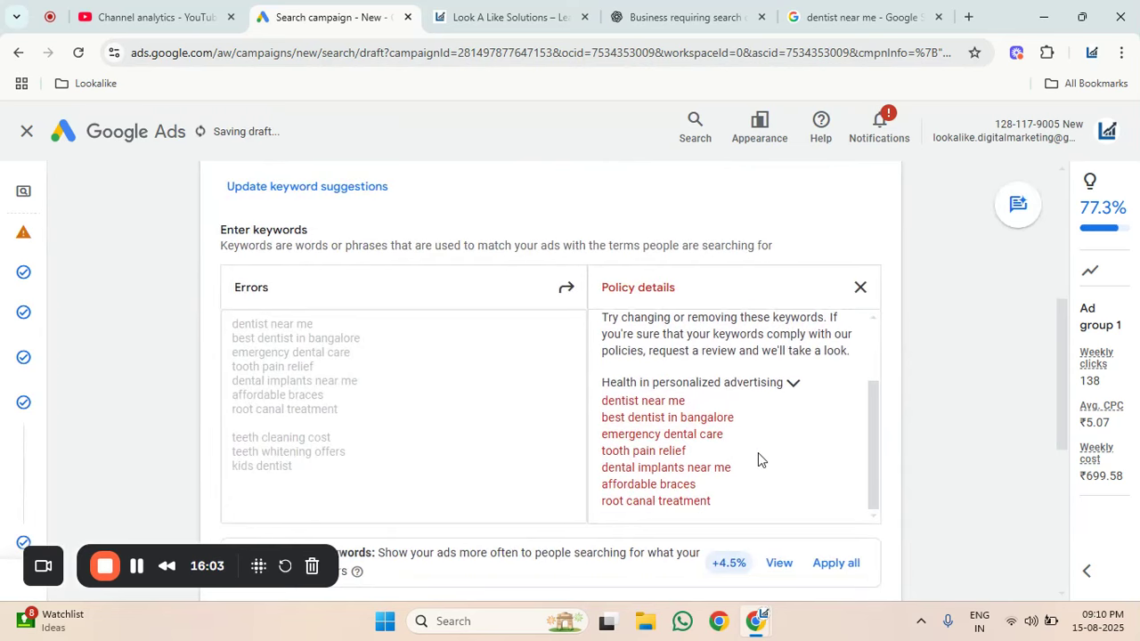
{"action": "scroll", "coordinate": [778, 466], "scroll_direction": "down", "scroll_amount": 3}
{"action": "scroll", "coordinate": [718, 466], "scroll_direction": "up", "scroll_amount": 1}
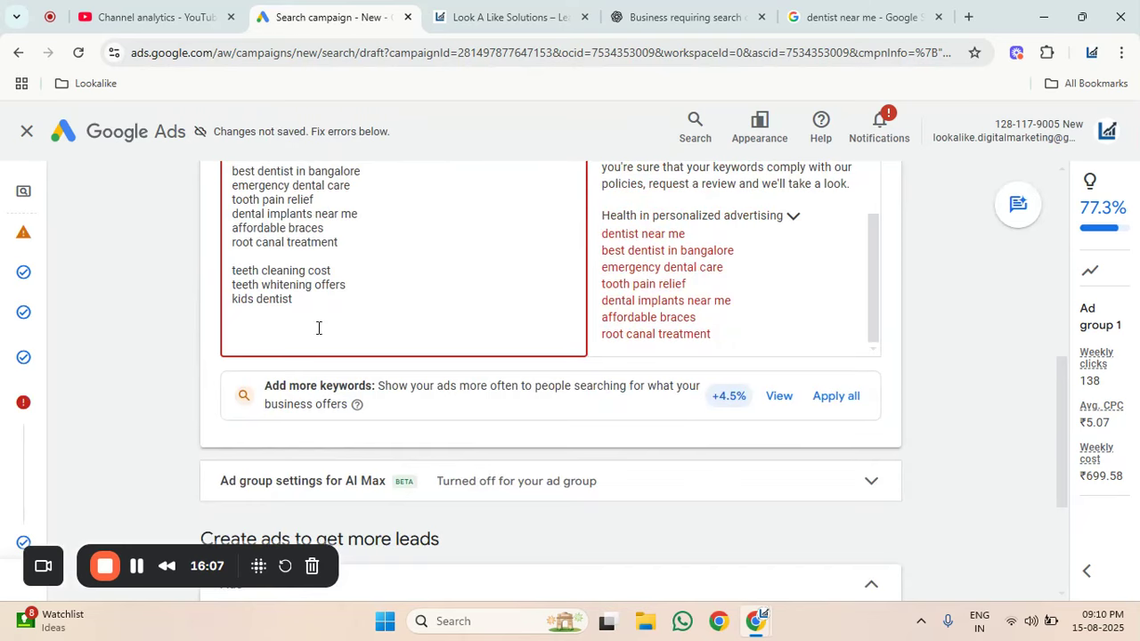
{"action": "scroll", "coordinate": [318, 328], "scroll_direction": "up", "scroll_amount": 2}
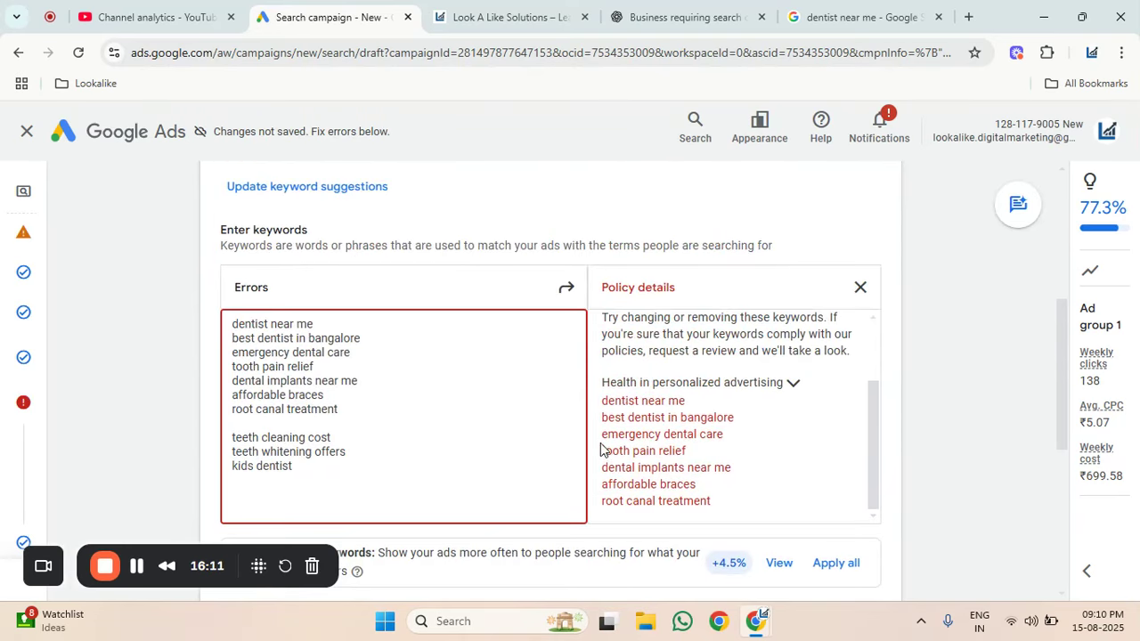
{"action": "scroll", "coordinate": [716, 427], "scroll_direction": "down", "scroll_amount": 1}
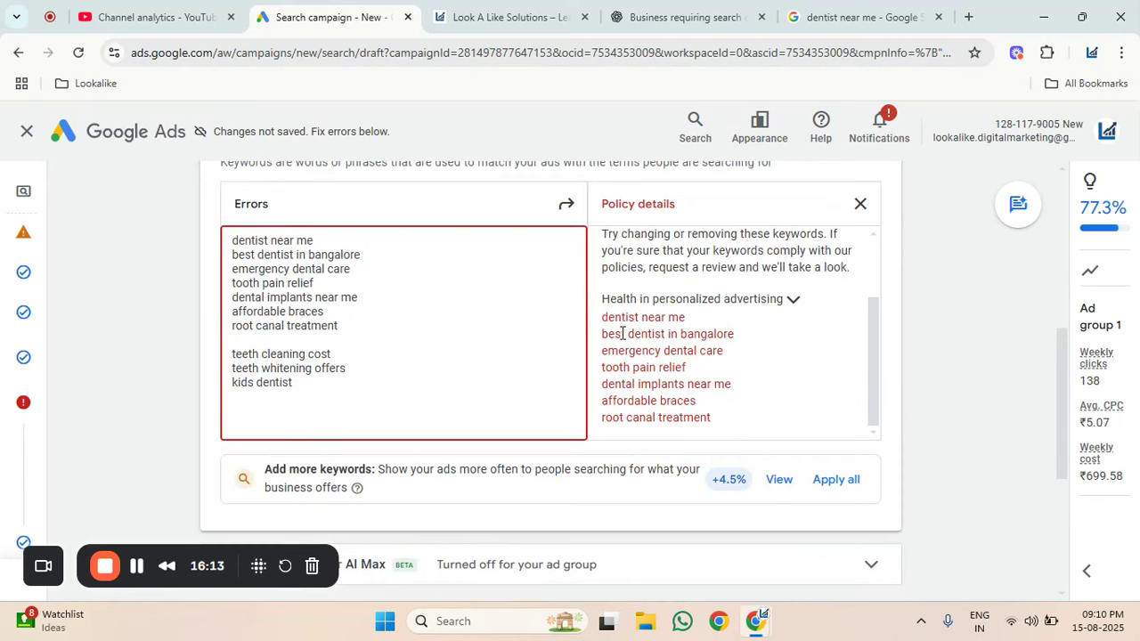
Remove the seven flagged keywords from "dentist near me" through "root canal treatment", along with the blank lines above "teeth cleaning cost".
{"action": "left_click_drag", "start_coordinate": [352, 327], "coordinate": [114, 231]}
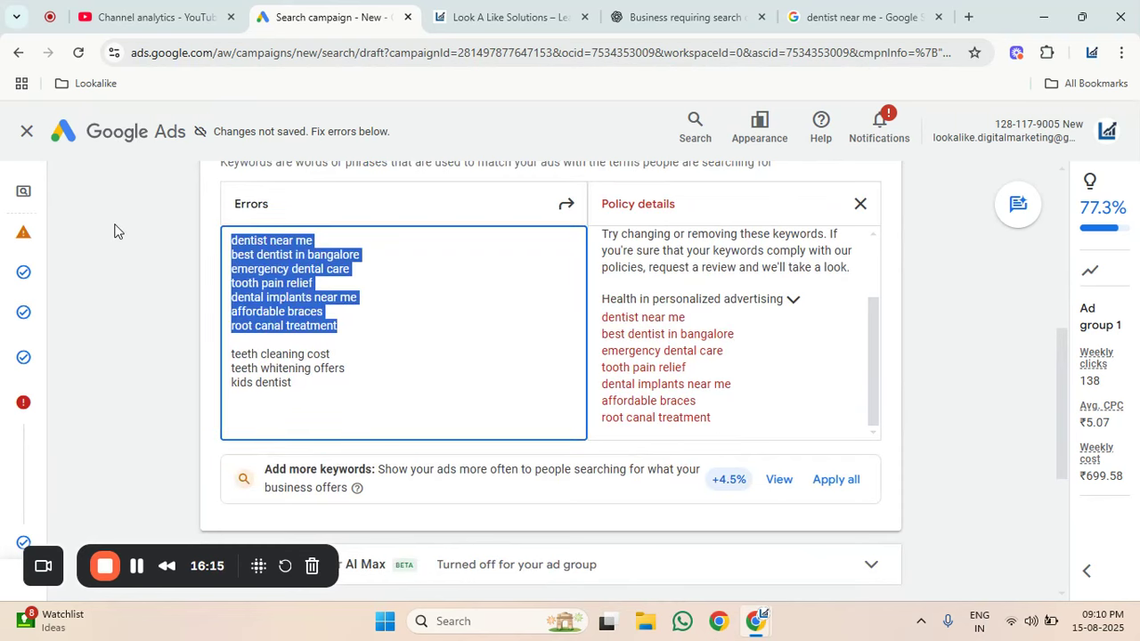
{"action": "key", "text": "BackSpace"}
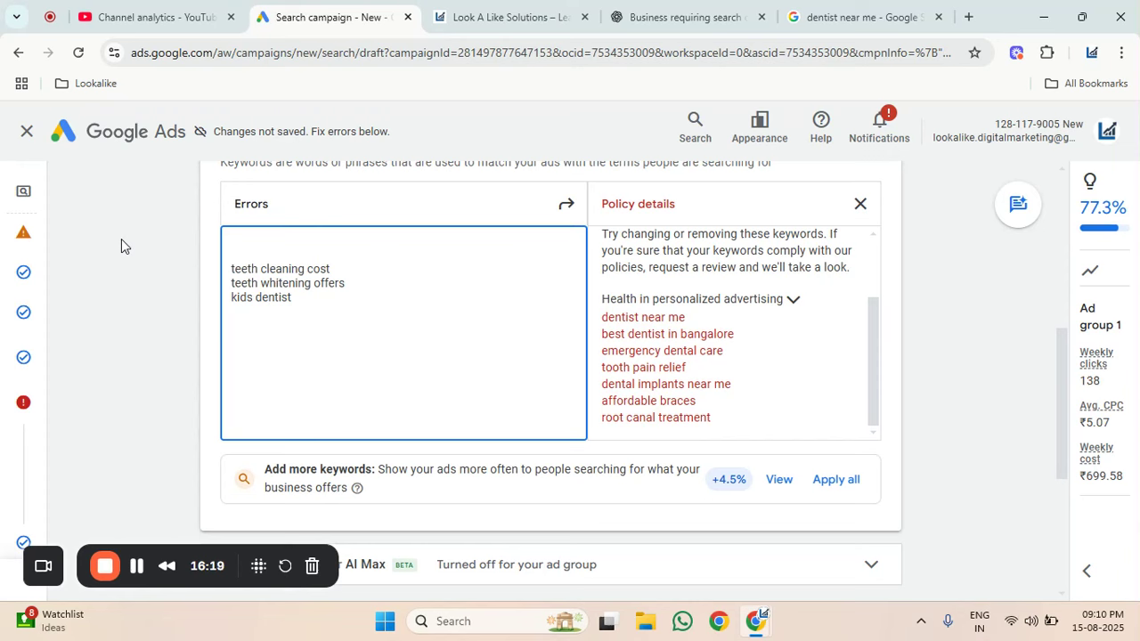
{"action": "key", "text": "Delete"}
{"action": "key", "text": "Delete"}
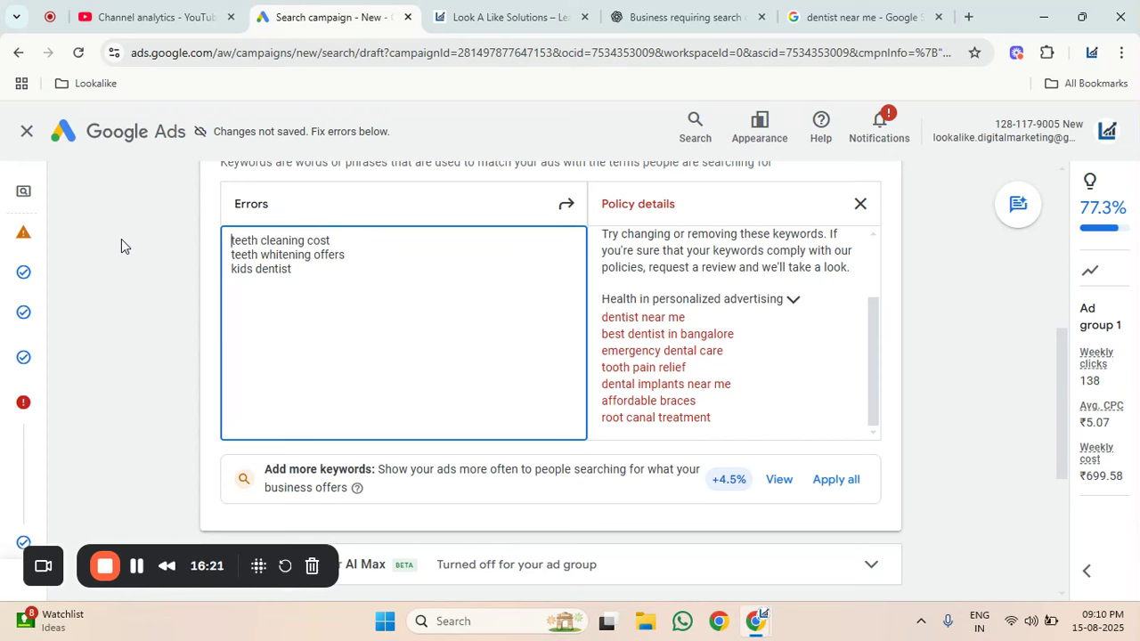
{"action": "left_click", "coordinate": [921, 462]}
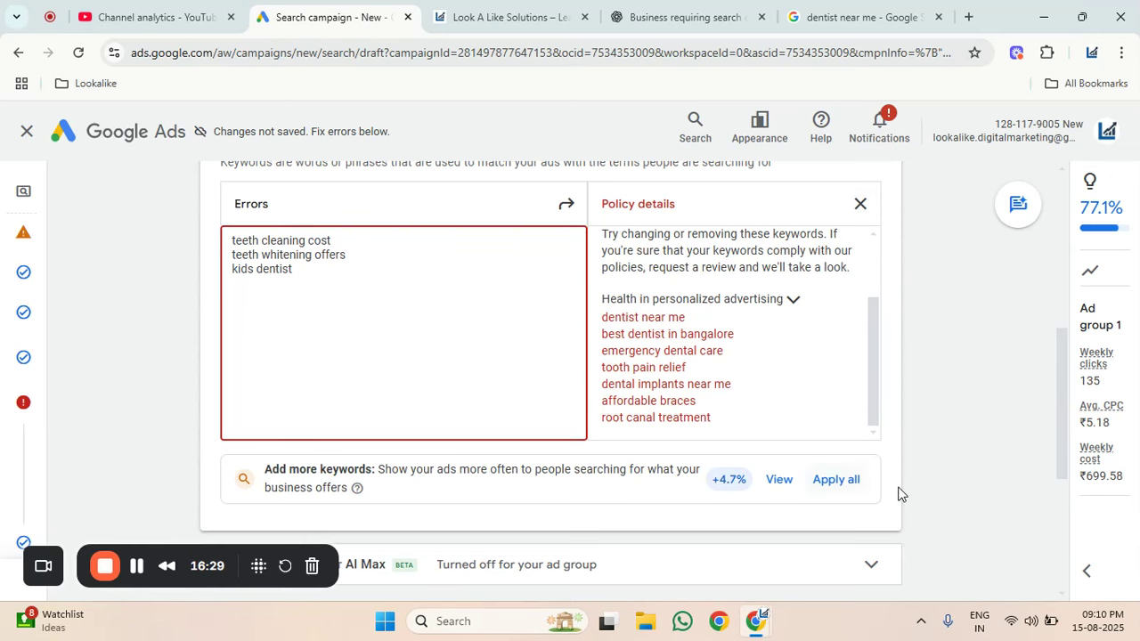
Leave the remaining keywords and the ad as they are and proceed to the campaign budget.
{"action": "scroll", "coordinate": [869, 494], "scroll_direction": "down", "scroll_amount": 1}
{"action": "scroll", "coordinate": [912, 476], "scroll_direction": "up", "scroll_amount": 2}
{"action": "scroll", "coordinate": [775, 463], "scroll_direction": "down", "scroll_amount": 3}
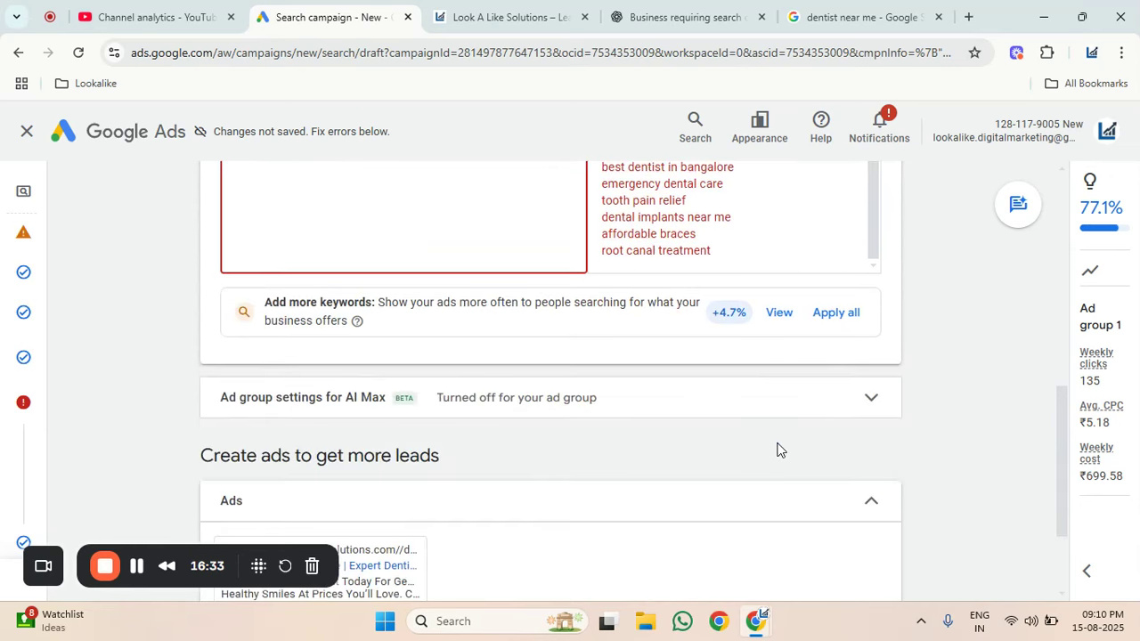
{"action": "scroll", "coordinate": [776, 445], "scroll_direction": "down", "scroll_amount": 2}
{"action": "left_click", "coordinate": [856, 552]}
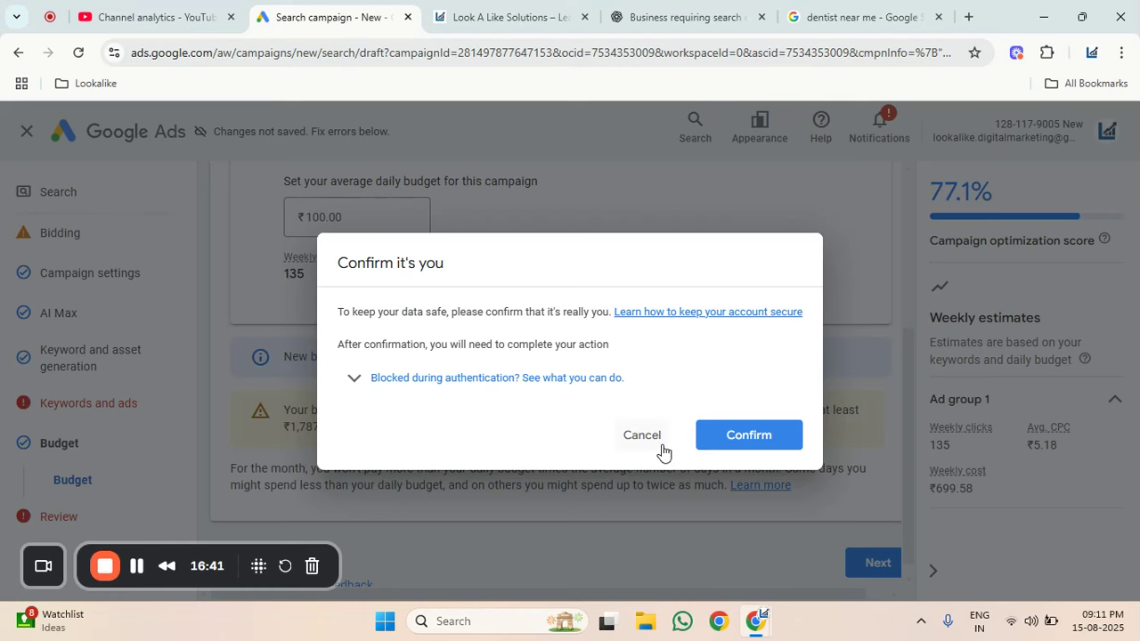
{"action": "left_click", "coordinate": [749, 435]}
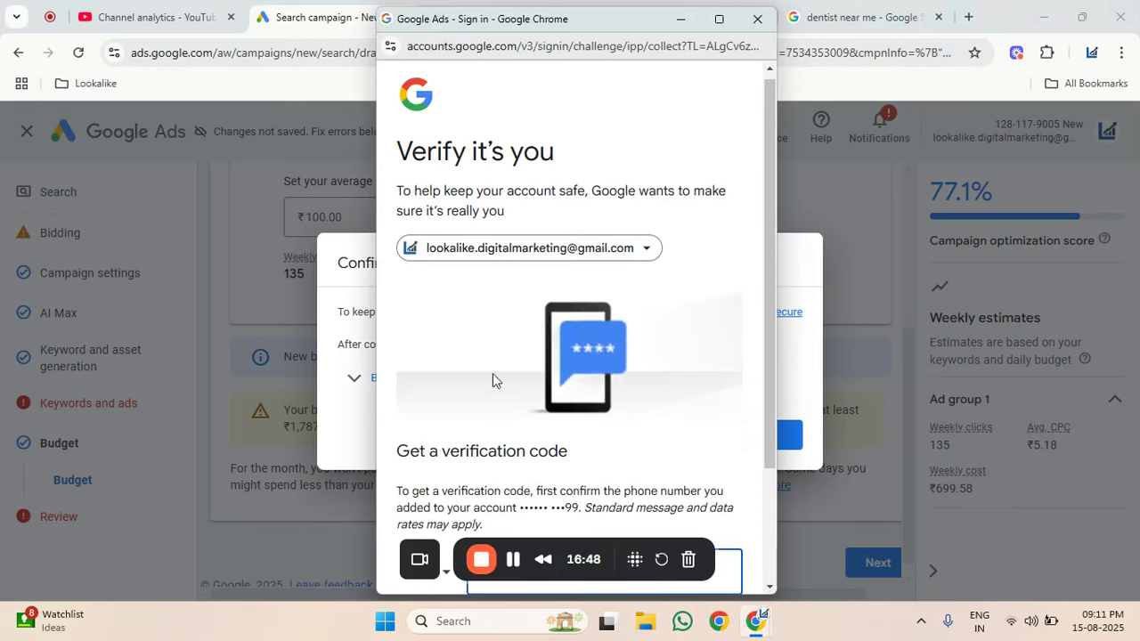
{"action": "left_click", "coordinate": [680, 18]}
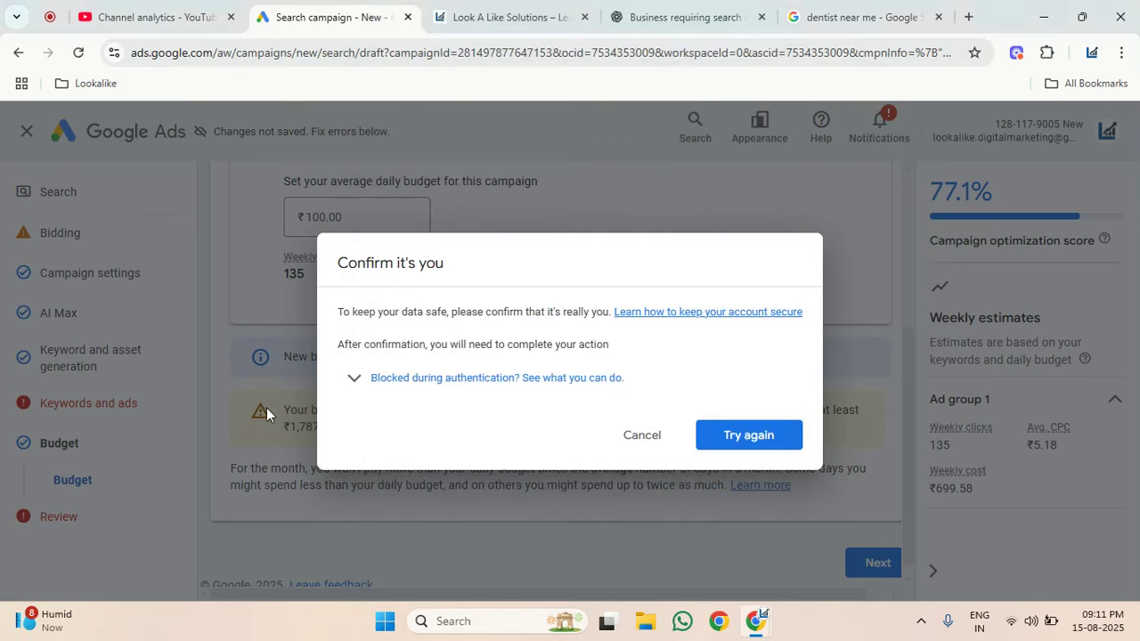
{"action": "left_click", "coordinate": [640, 436]}
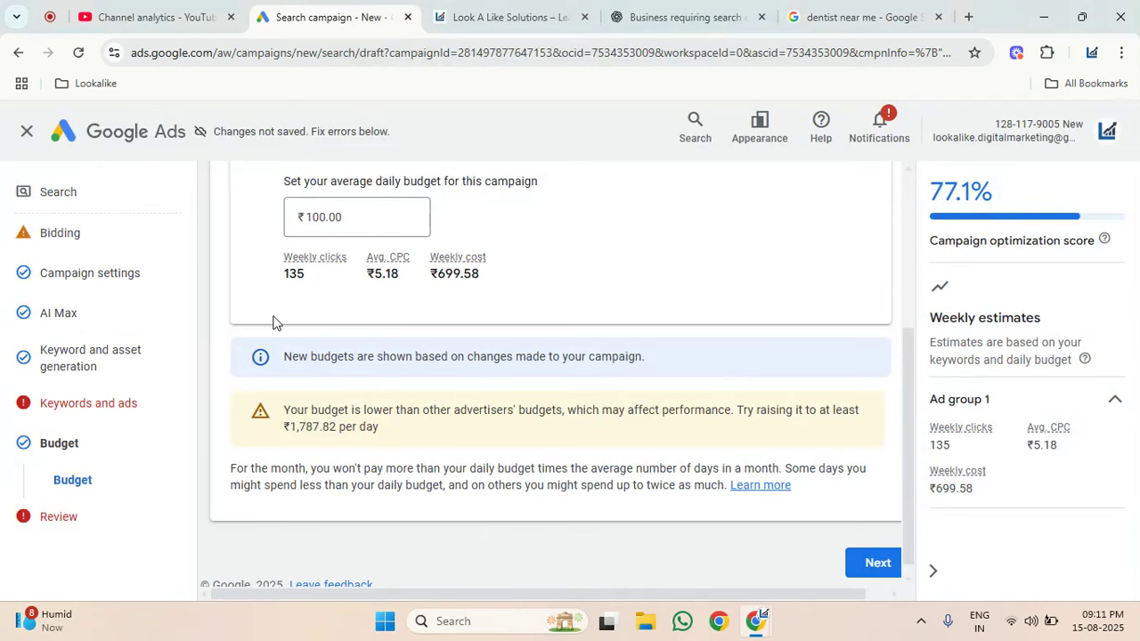
Collapse the weekly estimates again, proceed to the campaign review and check the keywords and ads summary.
{"action": "left_click", "coordinate": [934, 573]}
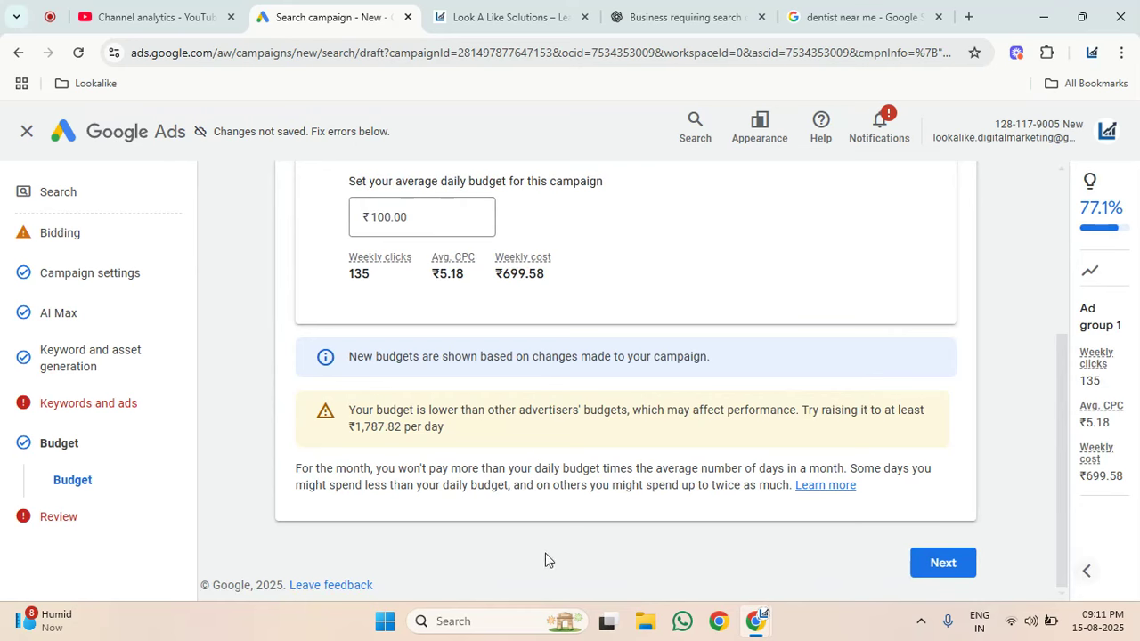
{"action": "left_click", "coordinate": [936, 561]}
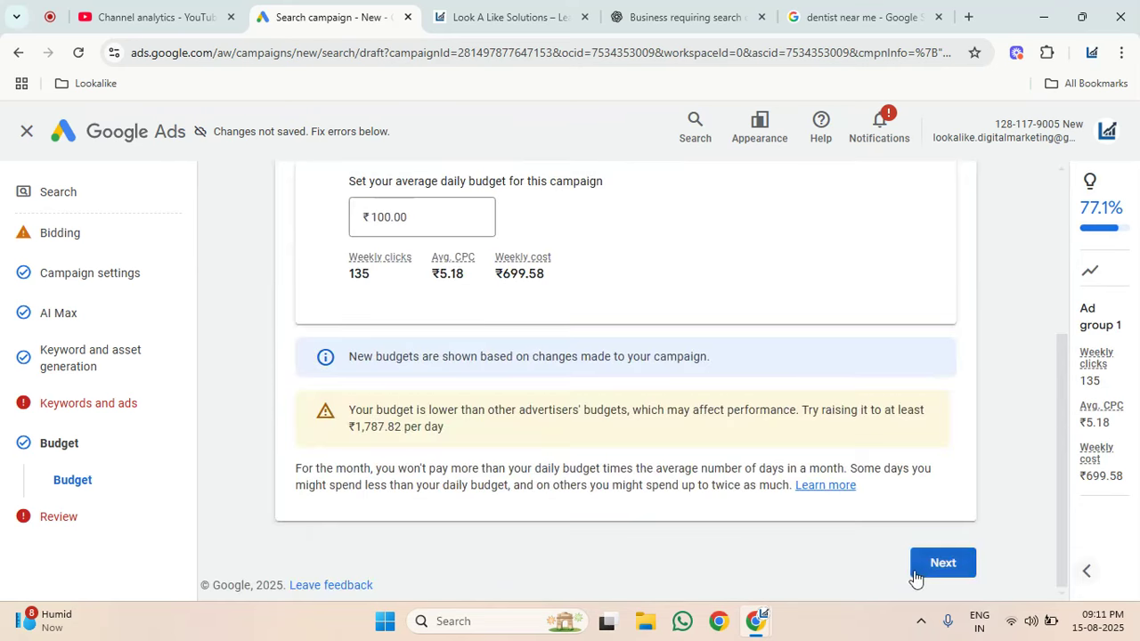
{"action": "left_click", "coordinate": [943, 563]}
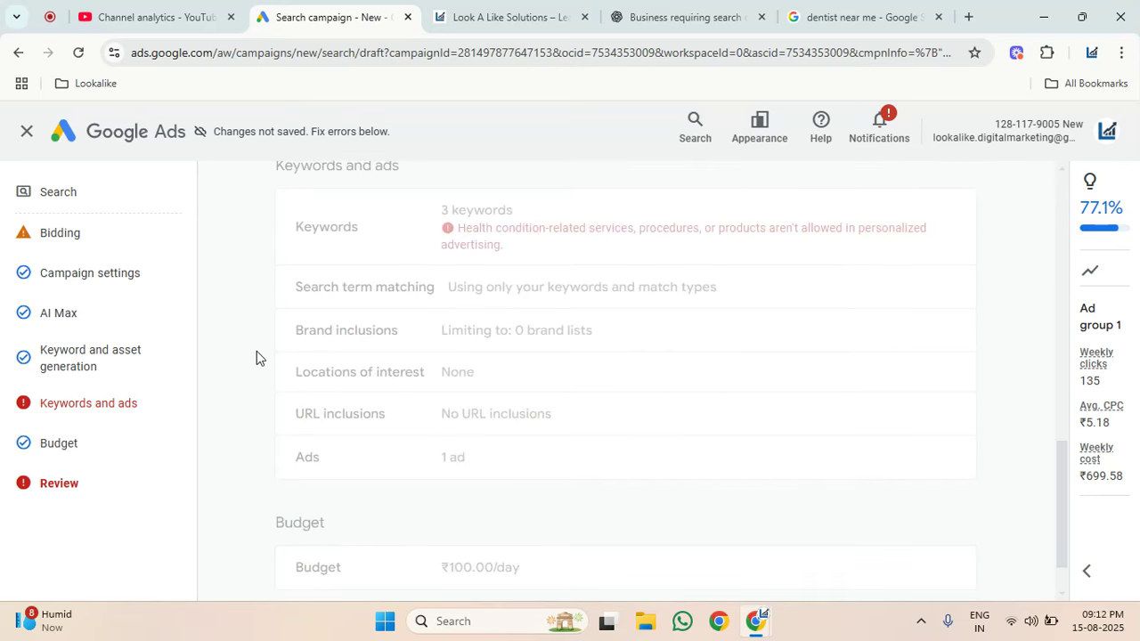
{"action": "scroll", "coordinate": [256, 353], "scroll_direction": "up", "scroll_amount": 1}
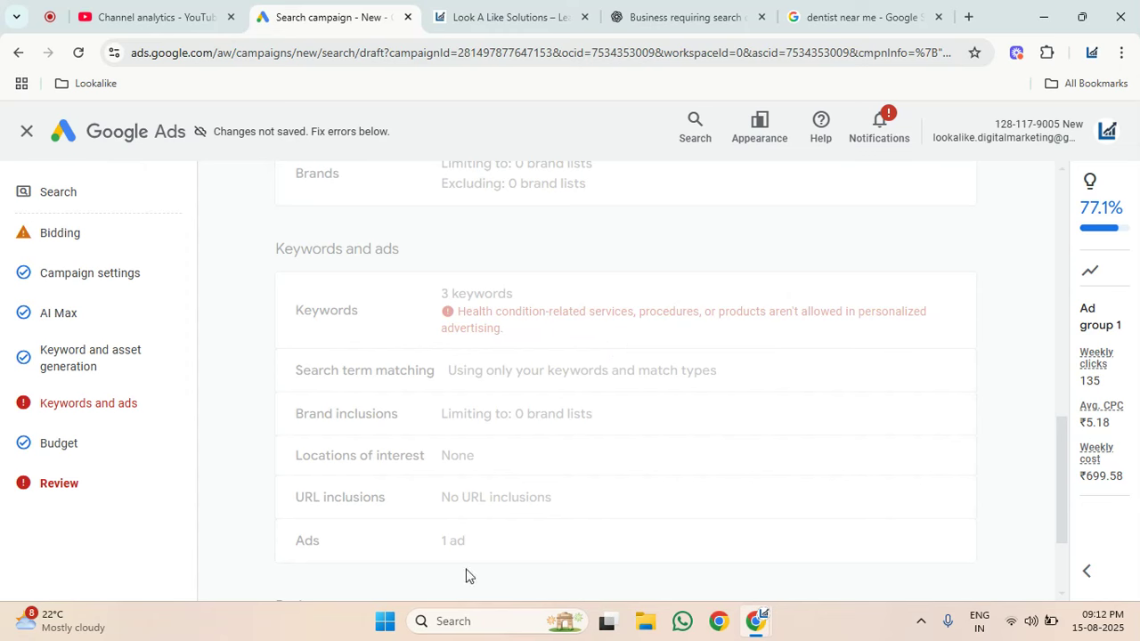
{"action": "left_click", "coordinate": [45, 27]}
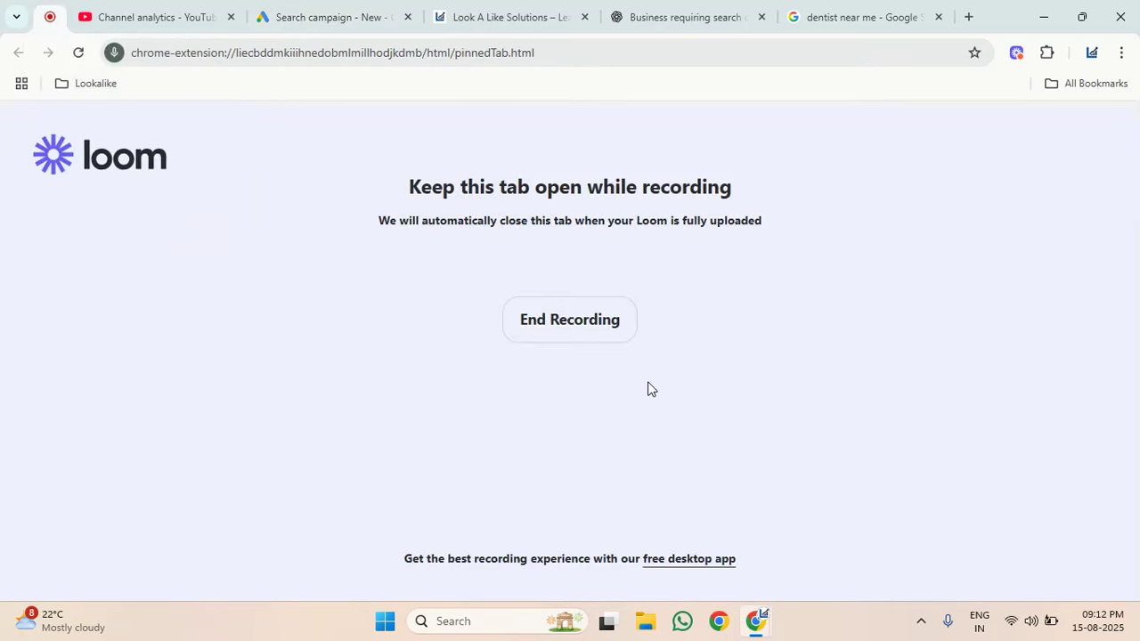